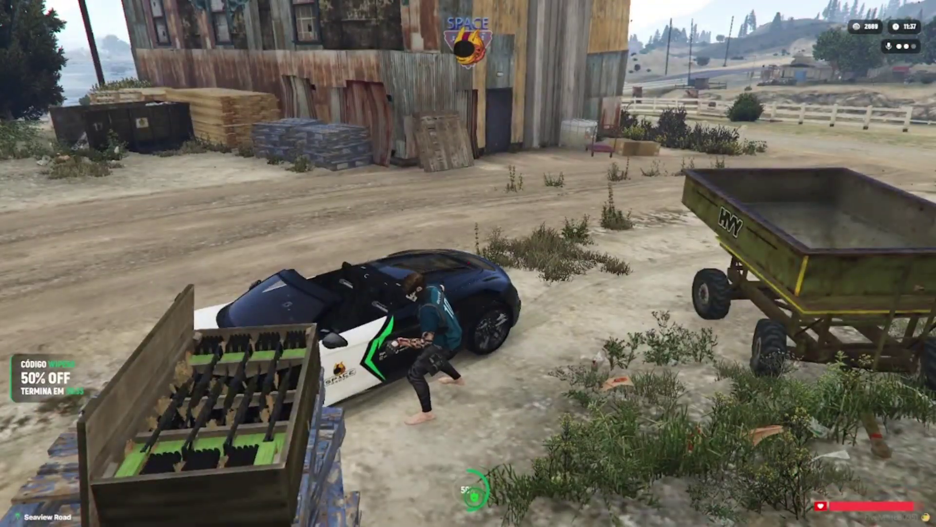
key("l")
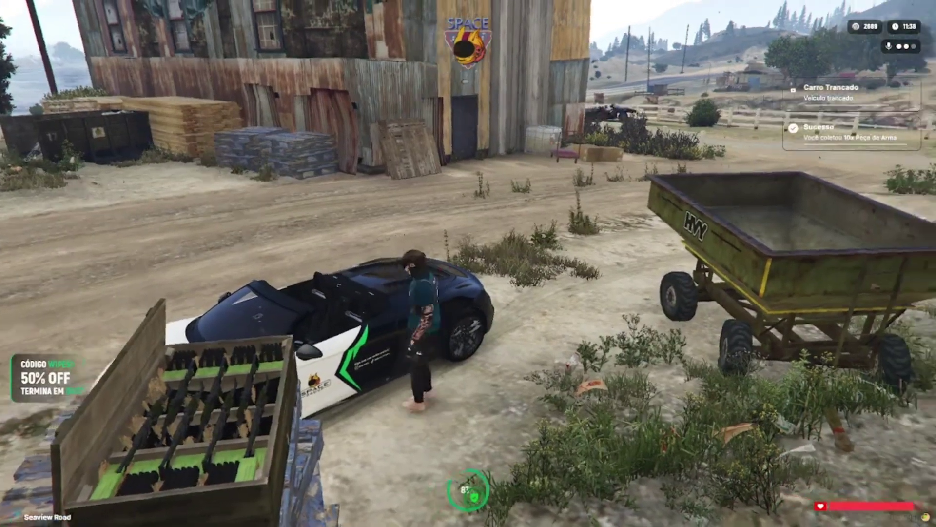
key("e")
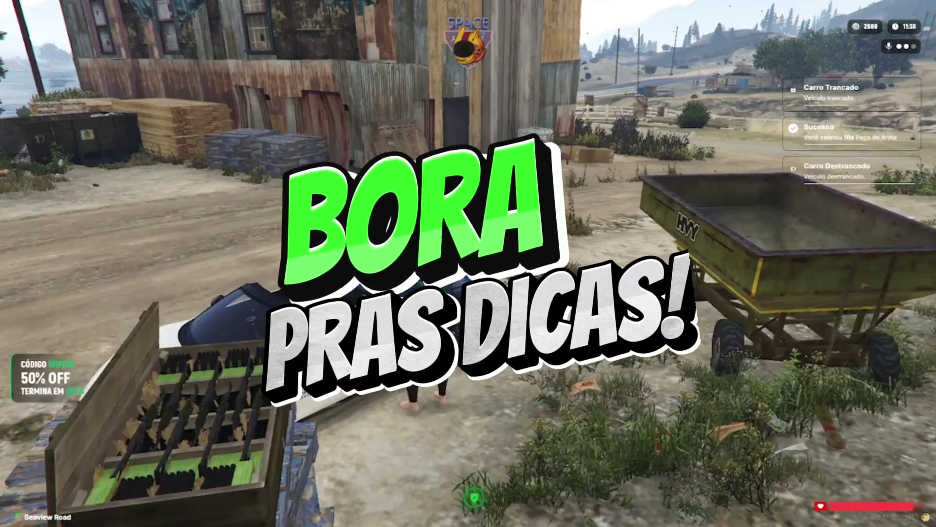
key("l")
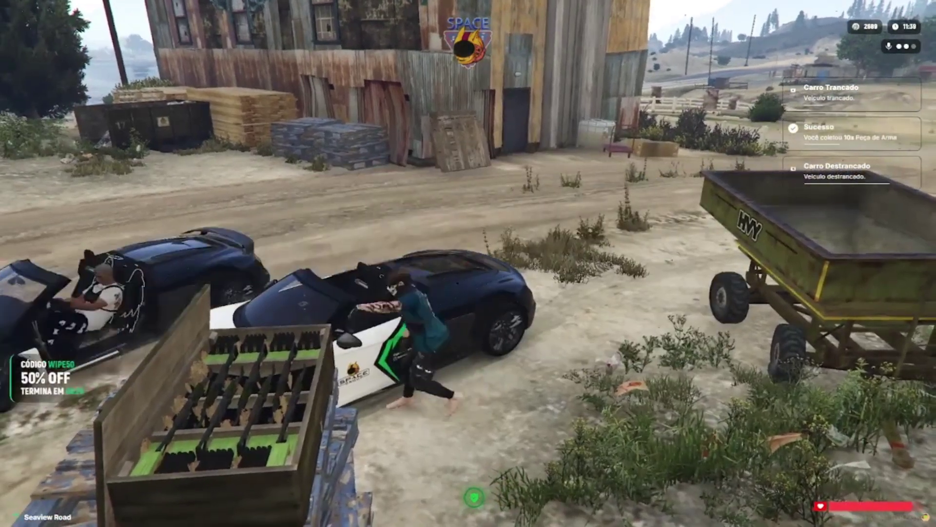
key("f")
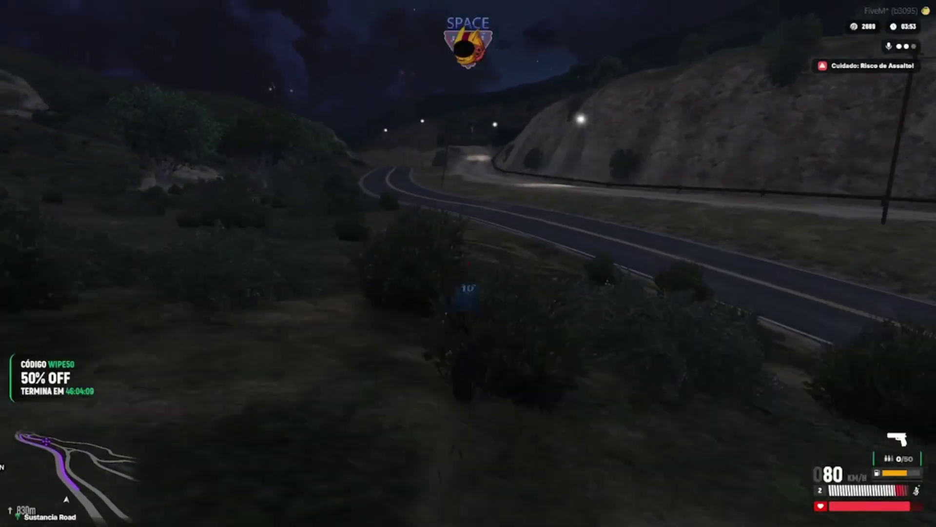
key("w")
key("w")
key("d")
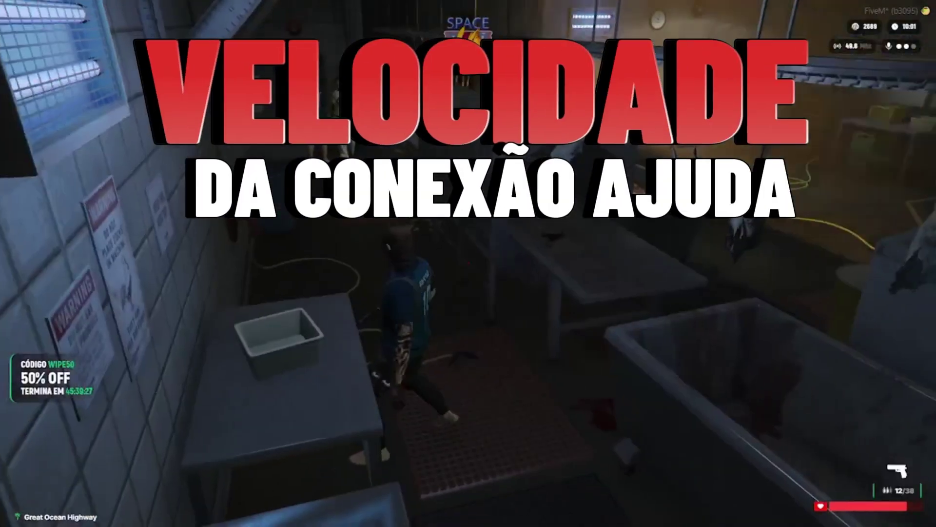
key("w")
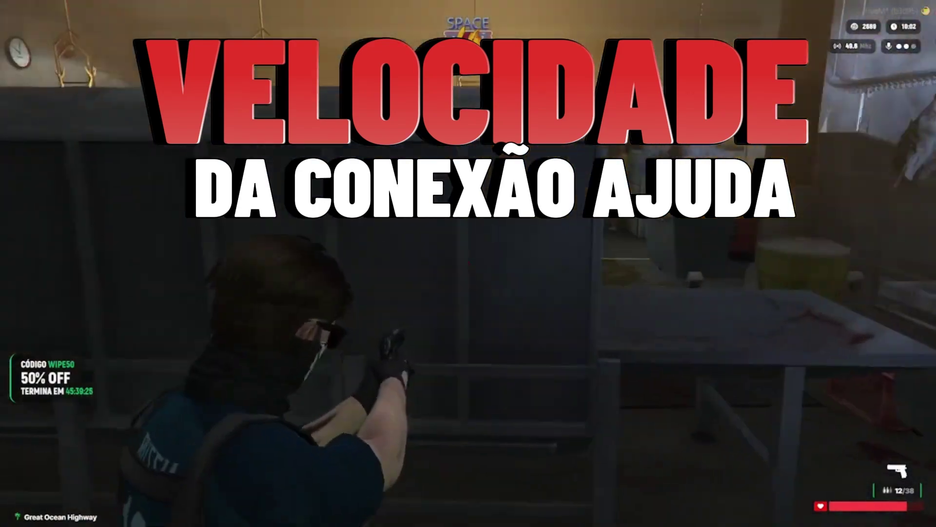
key("d")
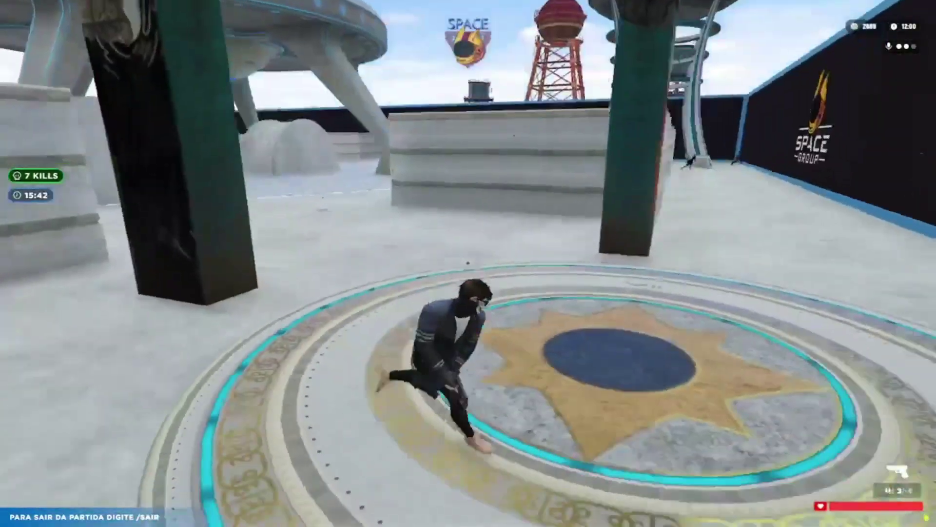
key("w")
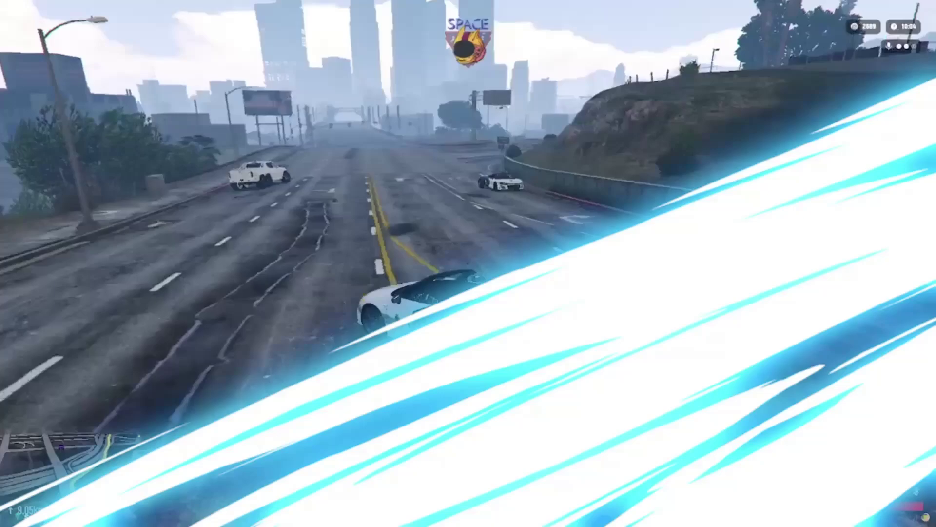
key("w")
key("w")
key("a")
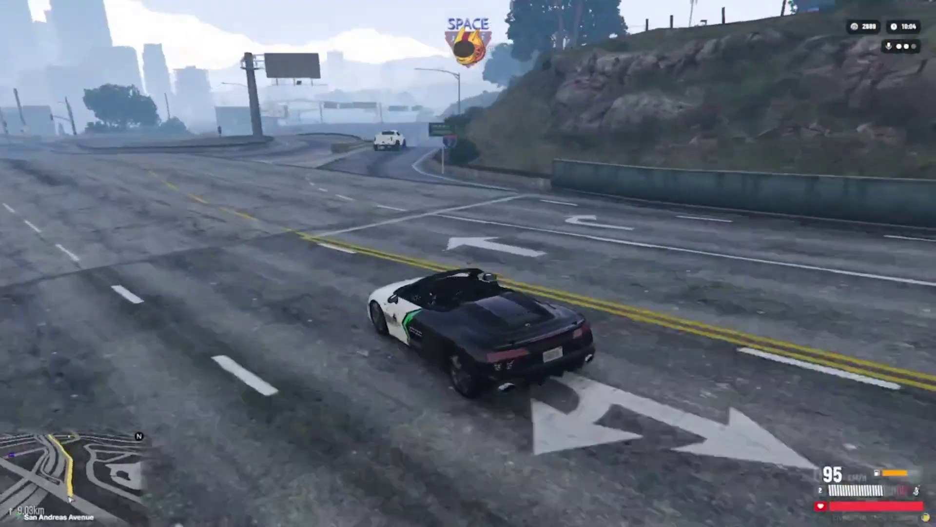
key("w")
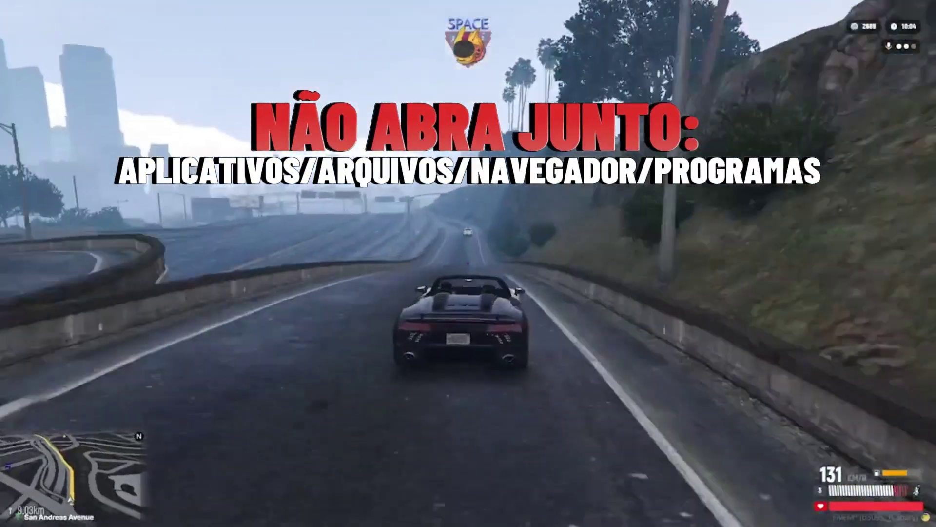
key("w")
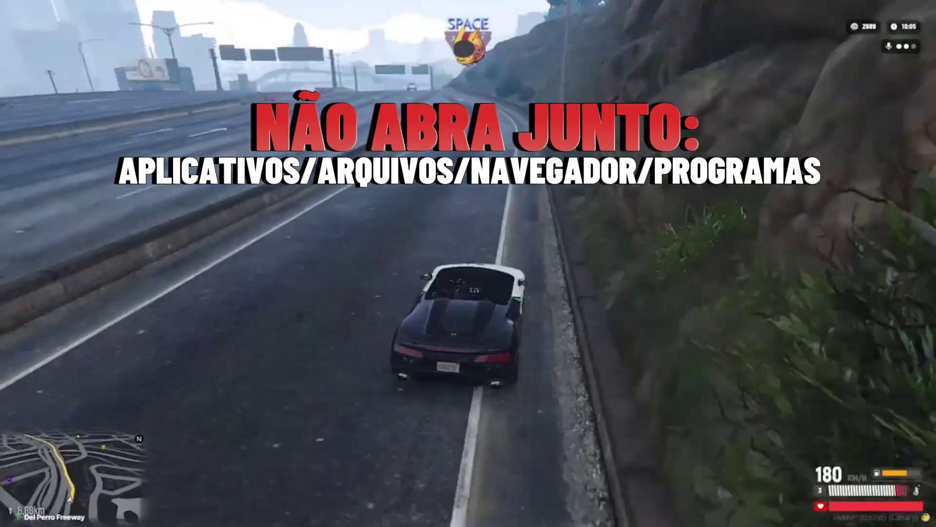
key("w")
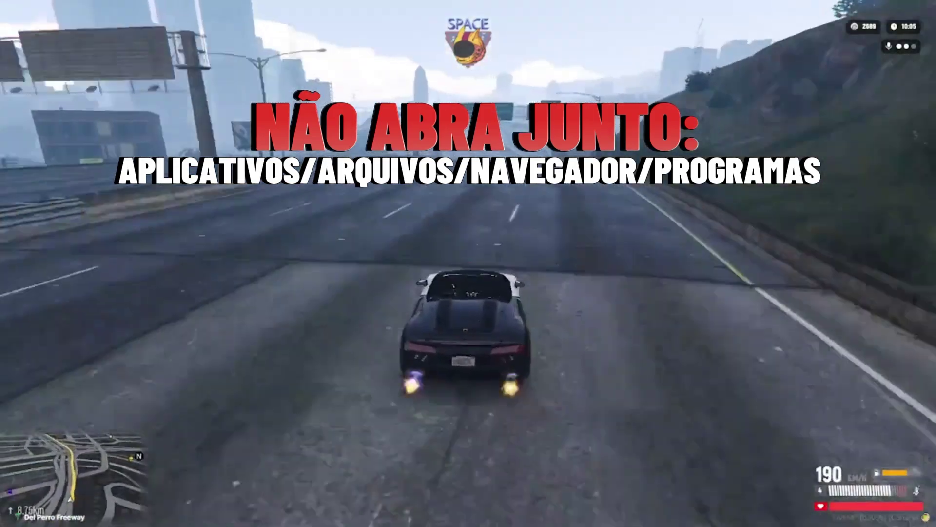
key("w")
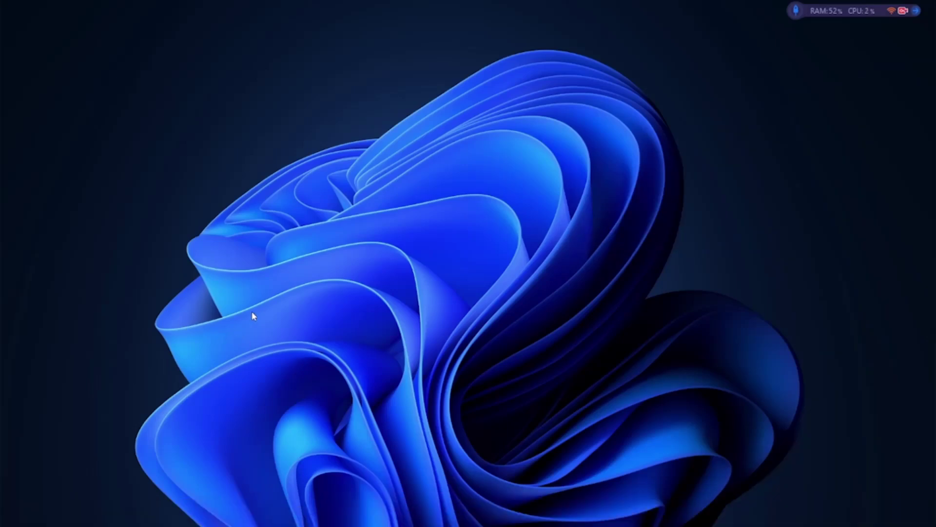
Open the Windows settings and check for updates in Windows Update
left_click(77, 512)
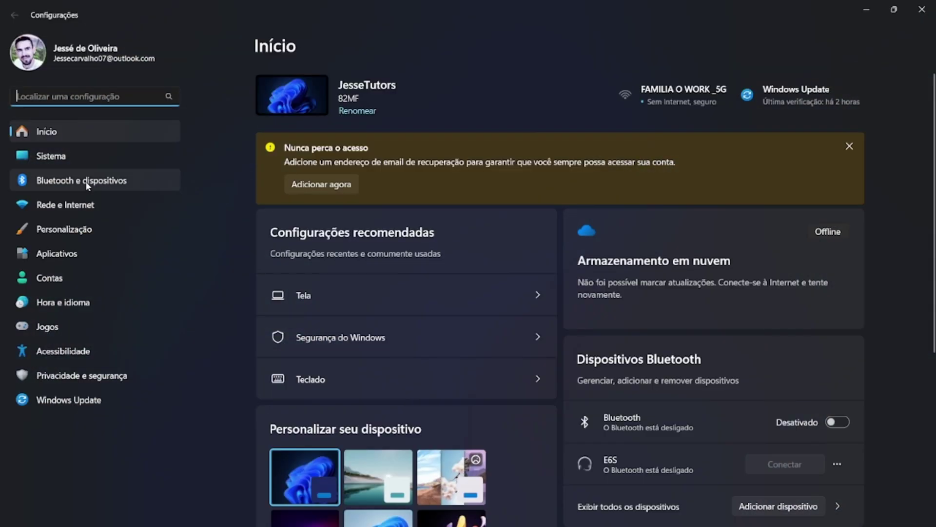
left_click(57, 405)
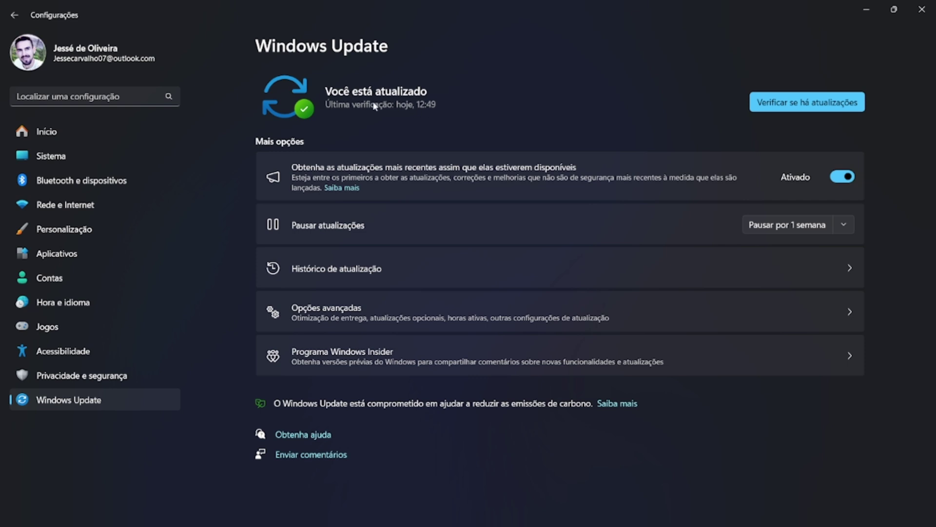
left_click(776, 105)
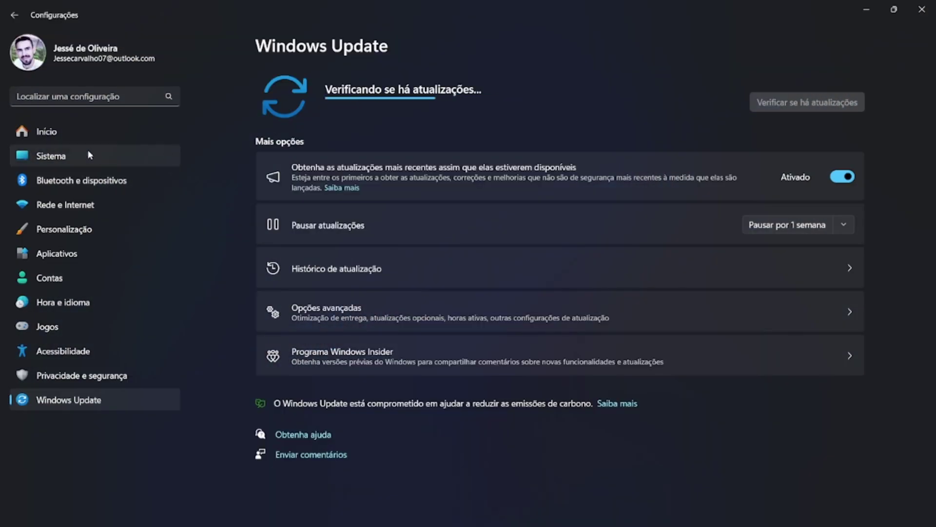
Open the system's display settings and review the available screen resolutions
left_click(62, 156)
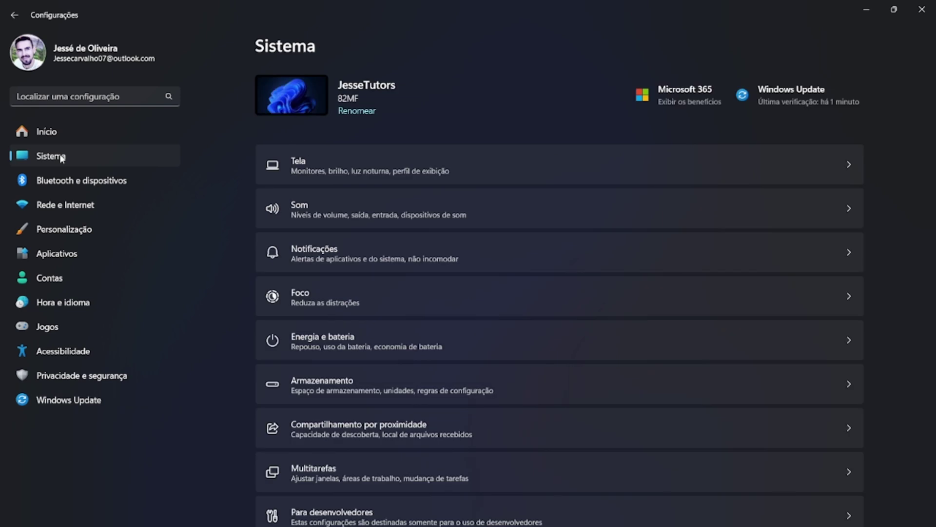
left_click(344, 178)
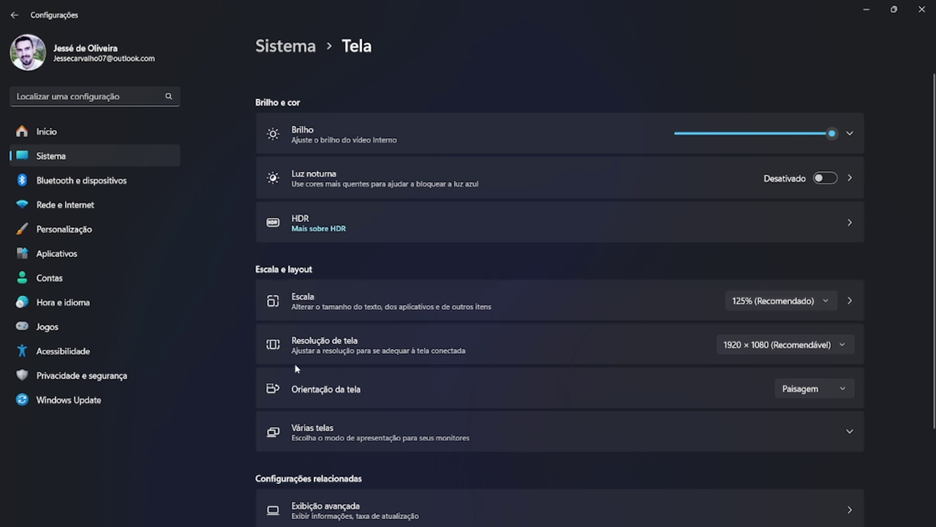
left_click(850, 346)
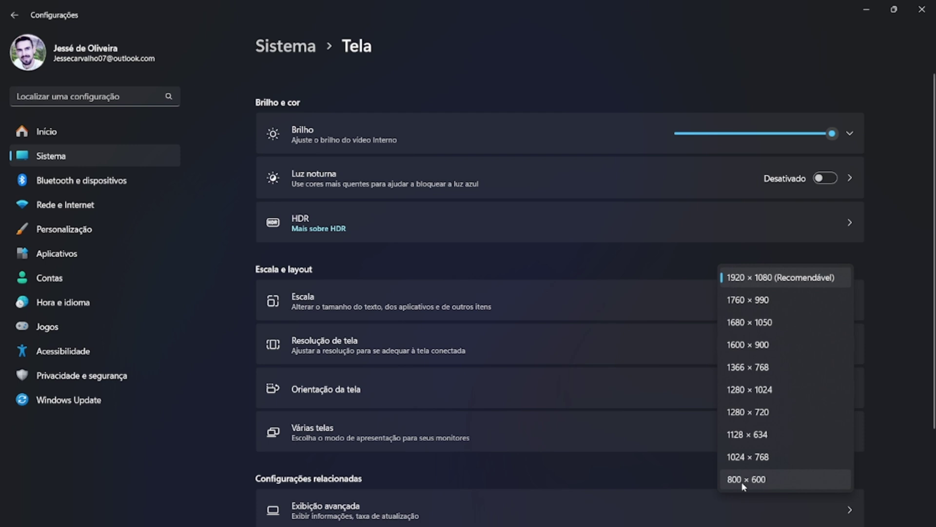
left_click(745, 437)
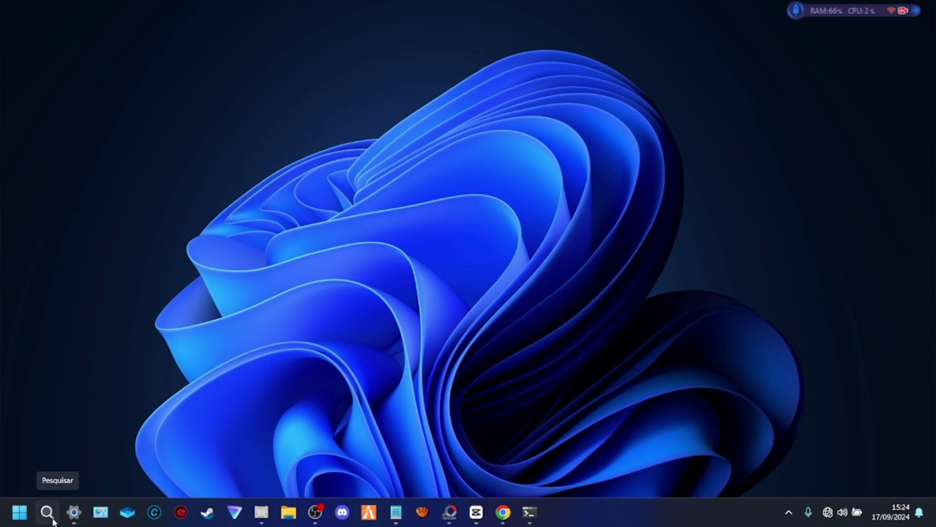
Open the advanced system settings and bring up the performance options for visual effects
left_click(51, 517)
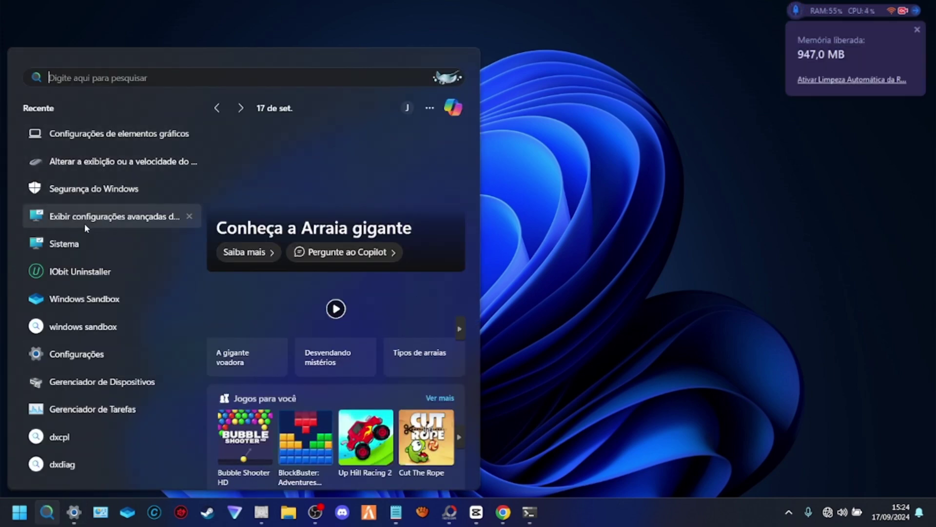
left_click(122, 218)
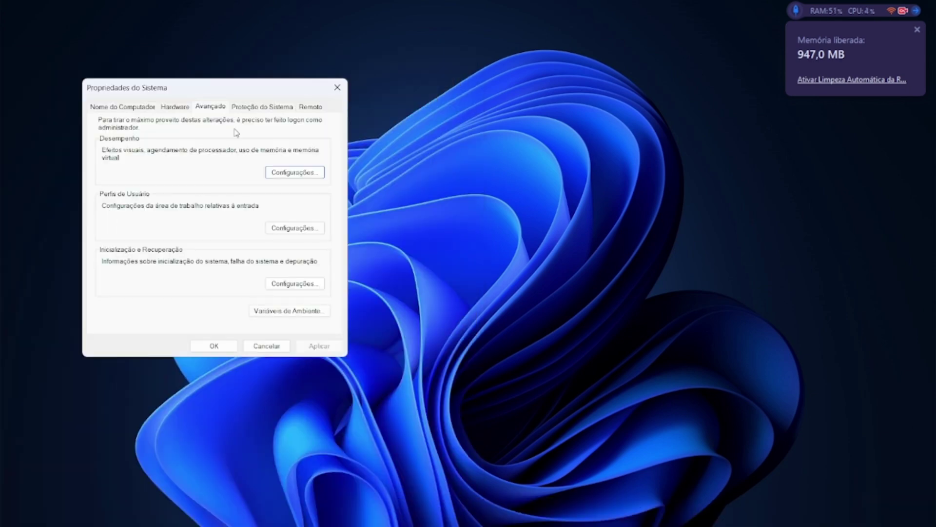
left_click_drag(238, 94, 466, 100)
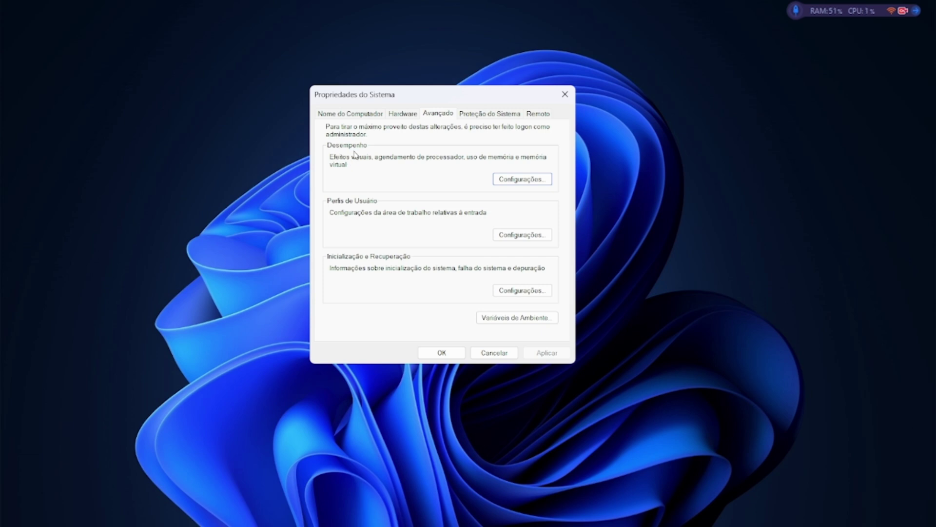
left_click(523, 181)
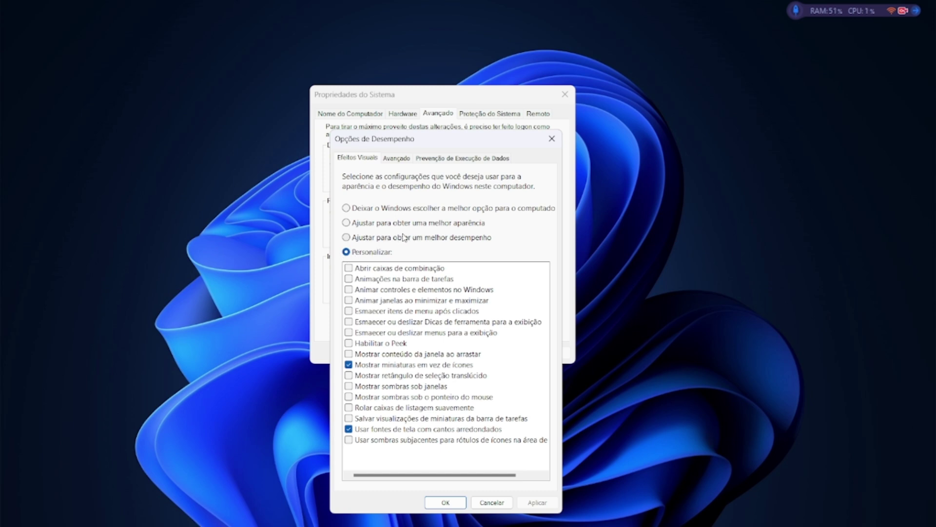
Set visual effects for best performance, enabling only "Mostrar miniaturas em vez de ícones" and "Usar fontes de tela com cantos arredondados", and apply
left_click(369, 239)
left_click(355, 365)
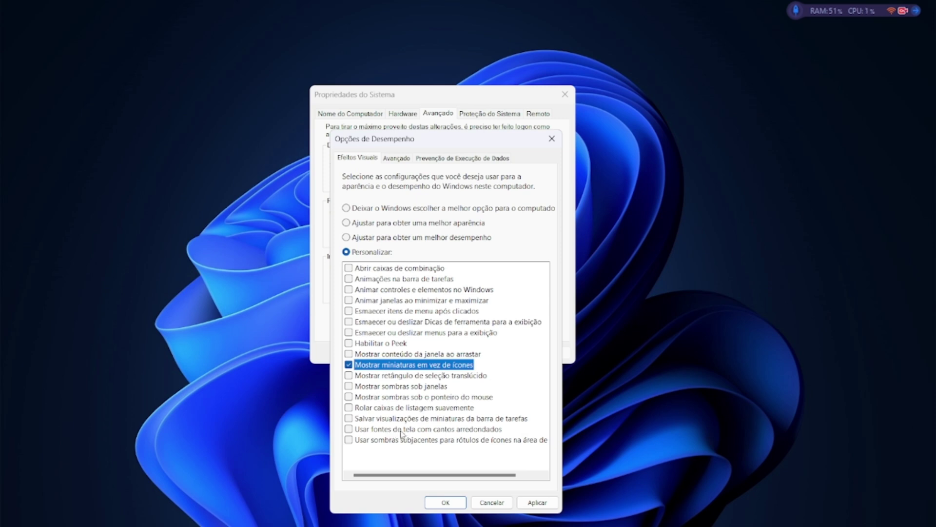
left_click(350, 429)
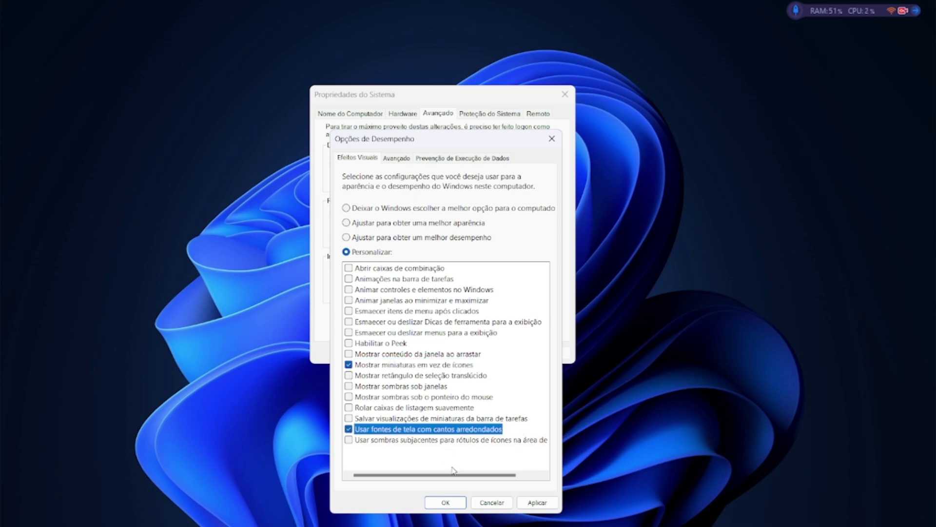
left_click(531, 506)
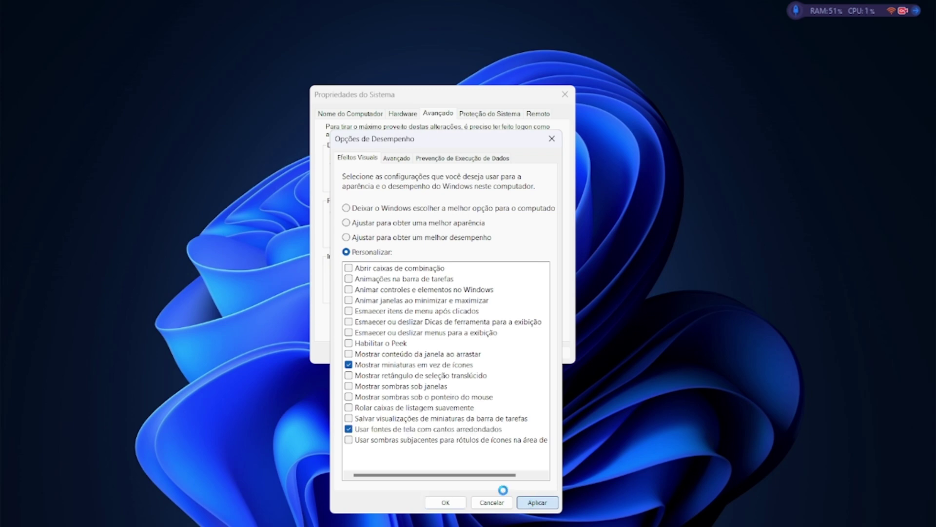
left_click(445, 502)
left_click(435, 355)
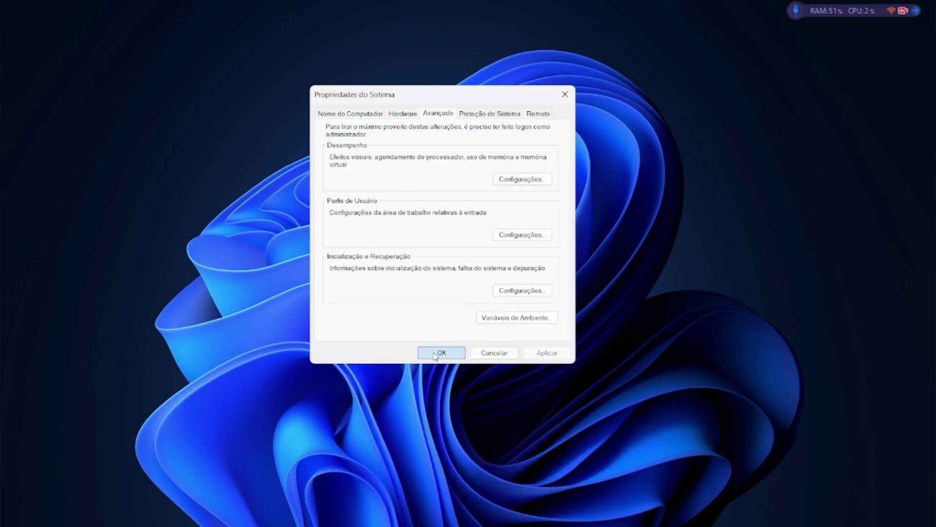
left_click(439, 354)
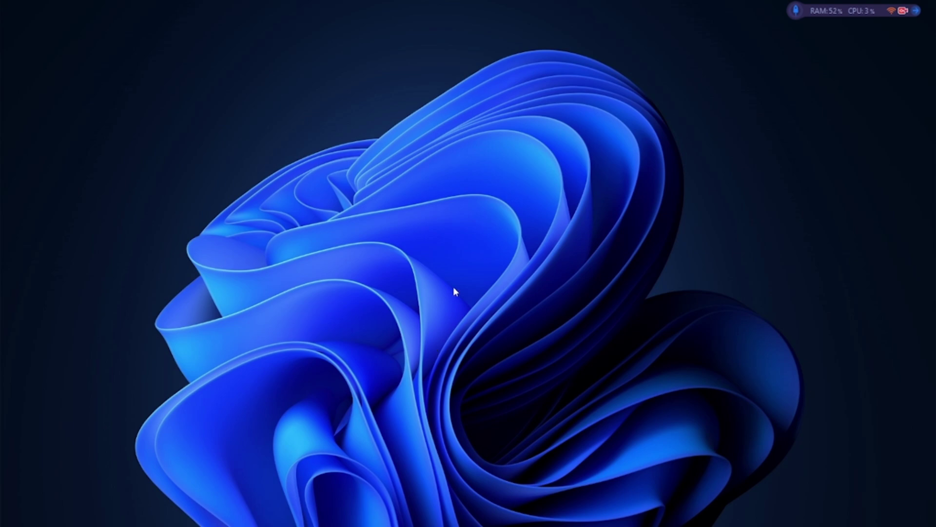
Search for "ger" and open the Gerenciador de Dispositivos in the middle of the desktop
mouse_move(107, 522)
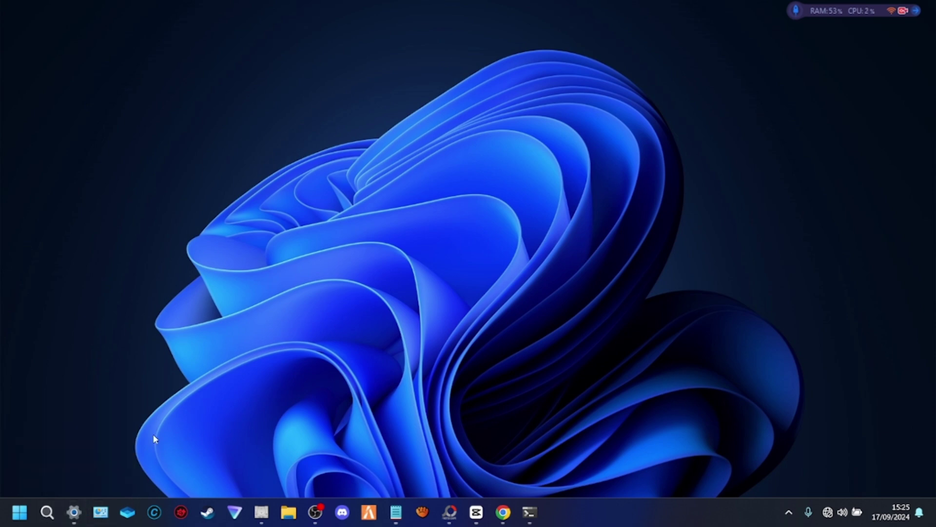
left_click(47, 512)
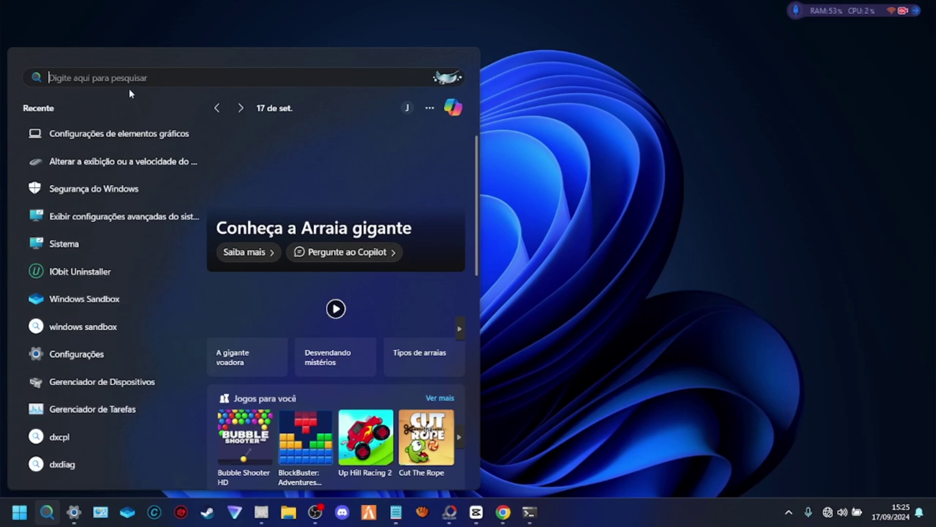
type("ger")
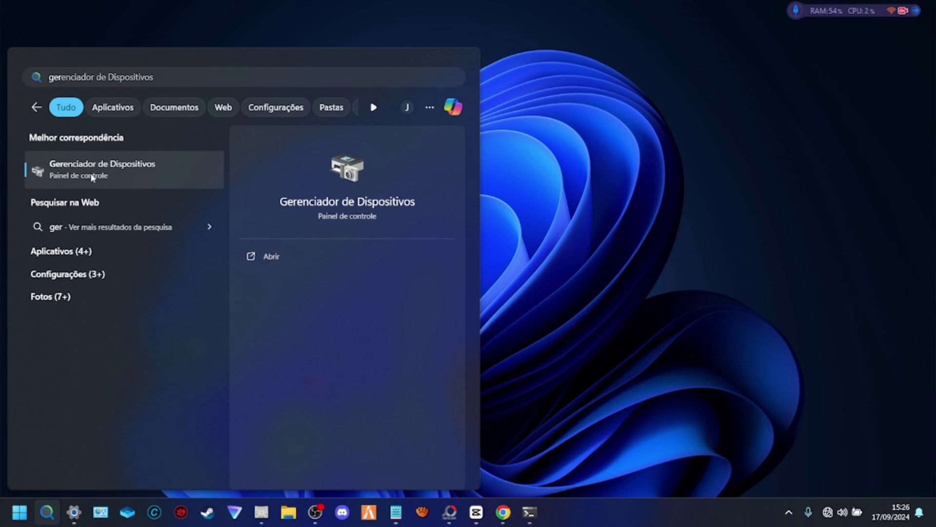
left_click(135, 173)
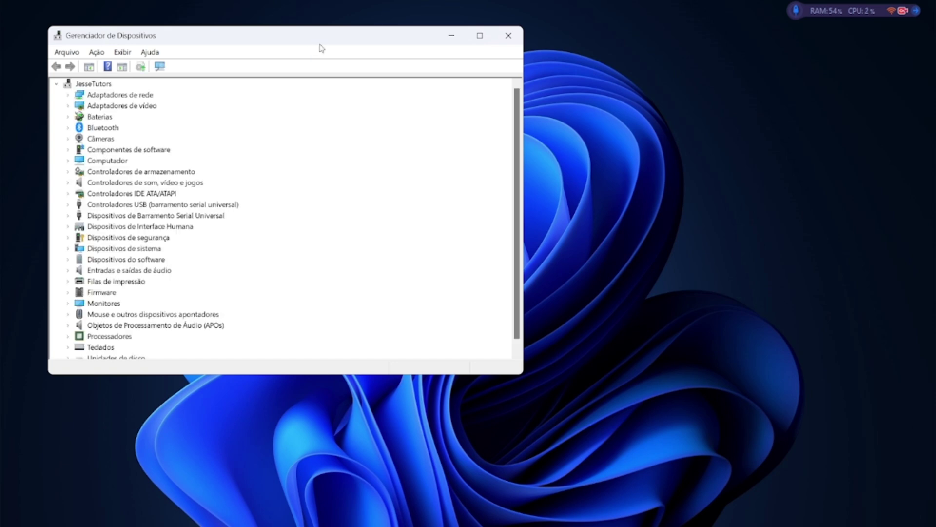
left_click_drag(321, 42, 504, 83)
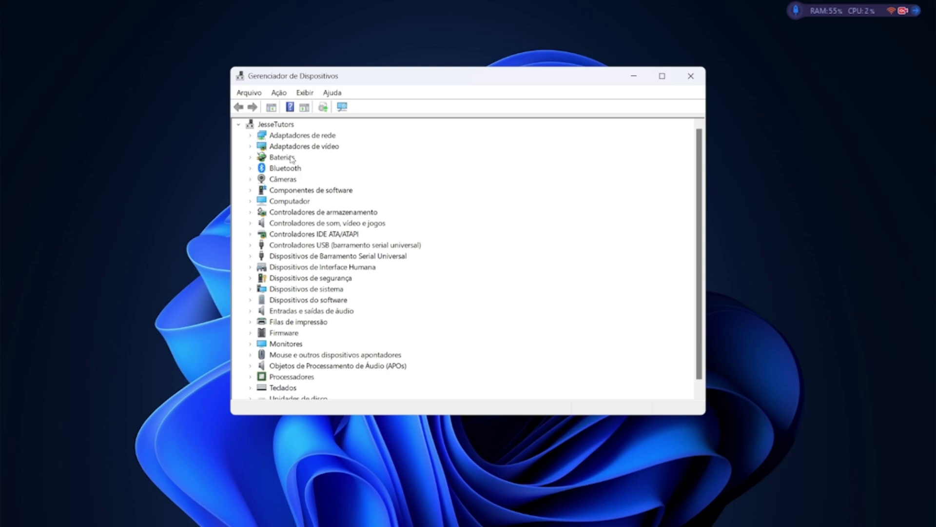
Start a manual driver update for the Realtek 8822CE wireless adapter and list the compatible drivers available on the computer
left_click(250, 136)
left_click(318, 149)
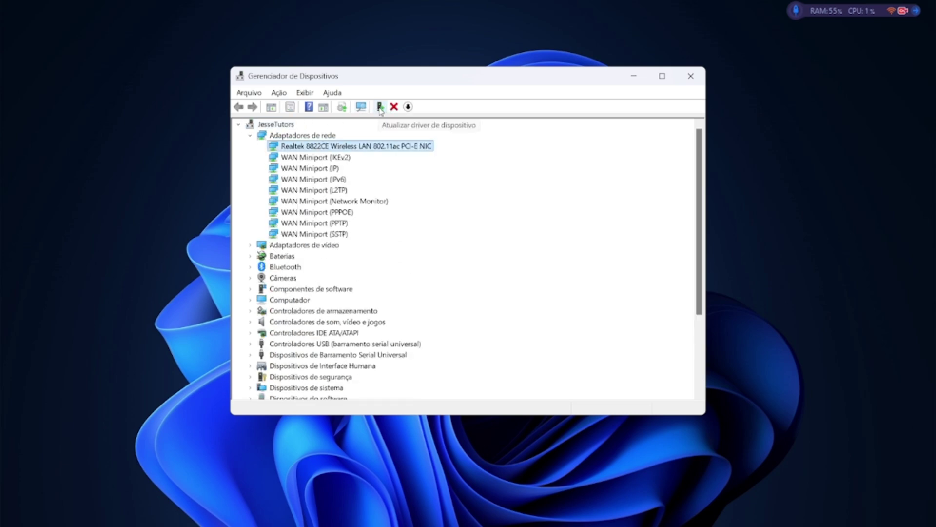
left_click(381, 109)
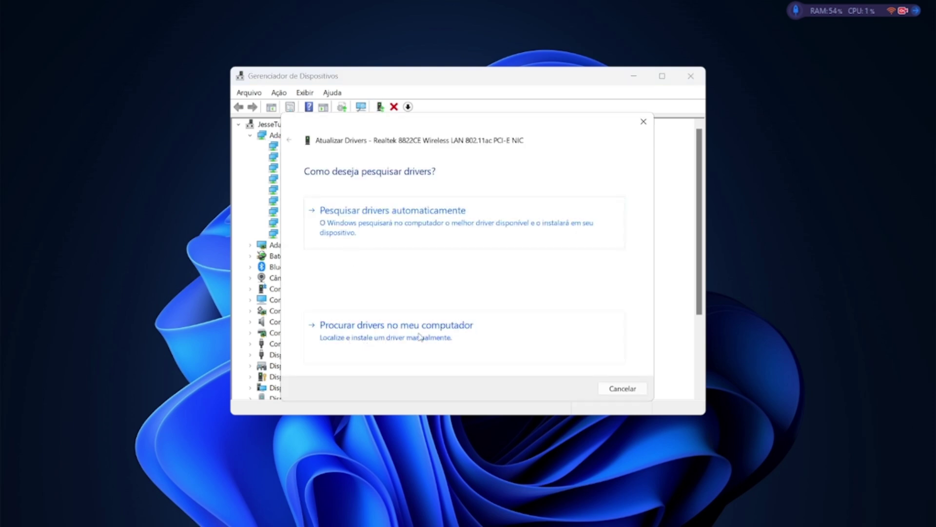
left_click(449, 327)
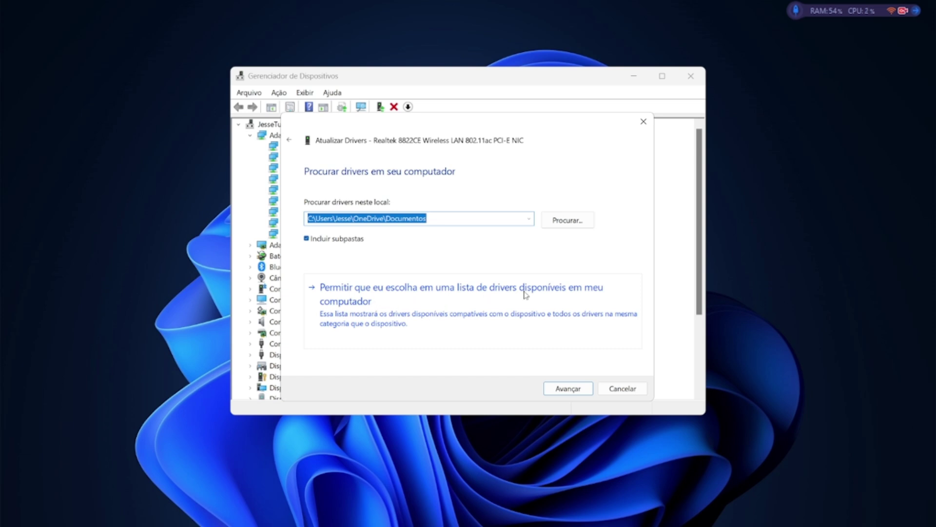
left_click(426, 323)
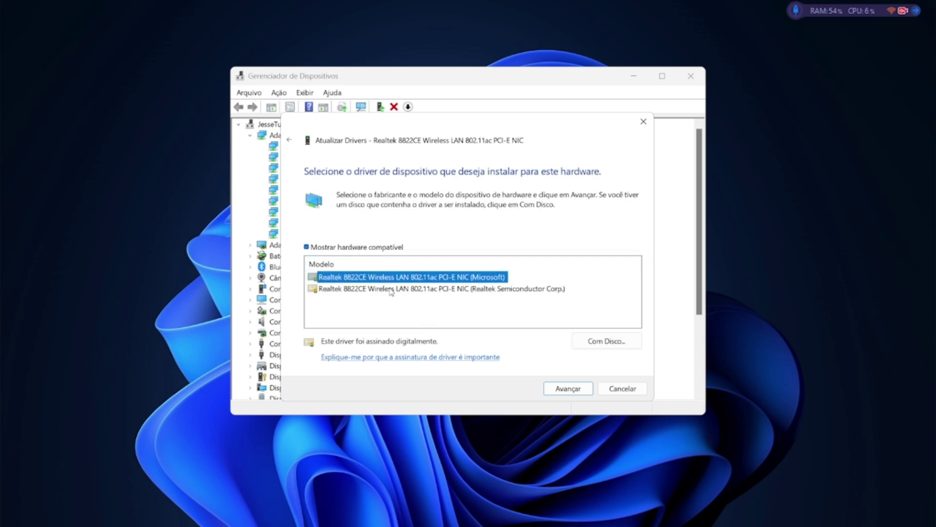
Install the Realtek 8822CE driver version from Realtek Semiconductor Corp. and close the update wizard
left_click(392, 289)
left_click(392, 290)
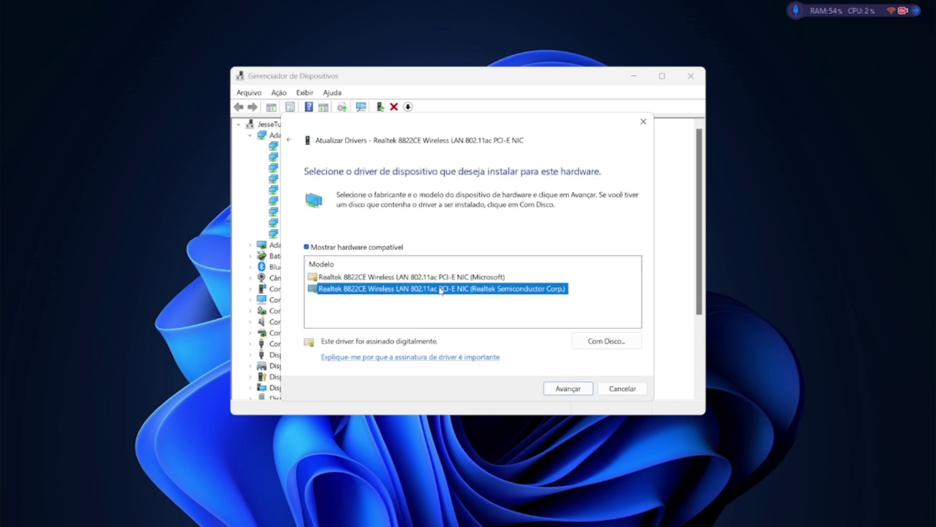
left_click(566, 393)
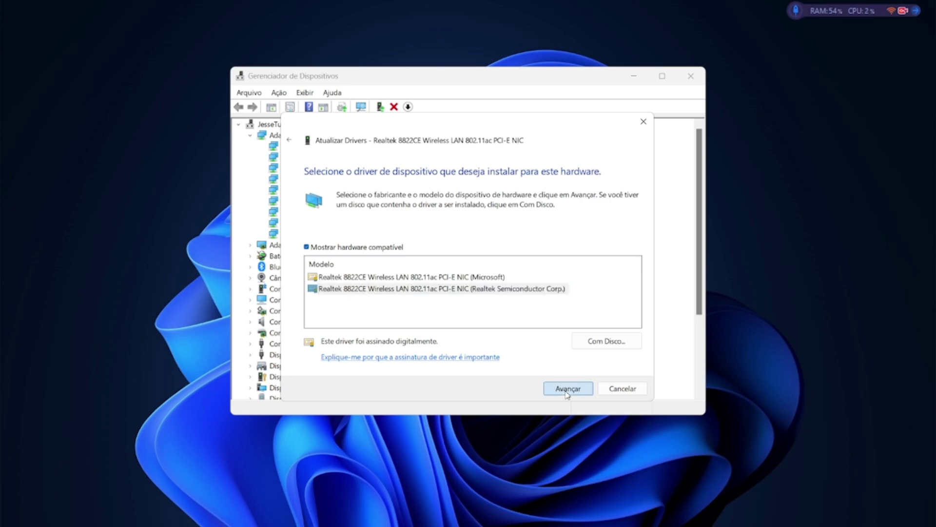
left_click(560, 388)
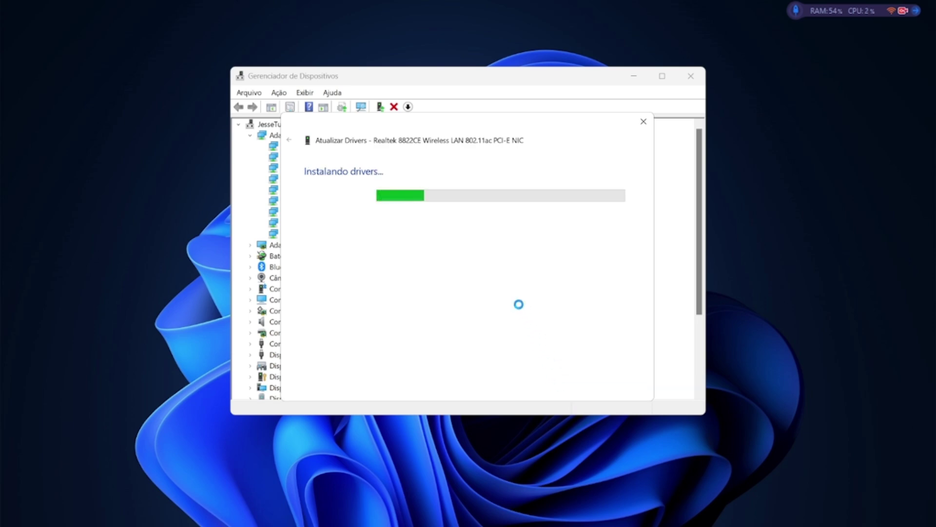
left_click(626, 389)
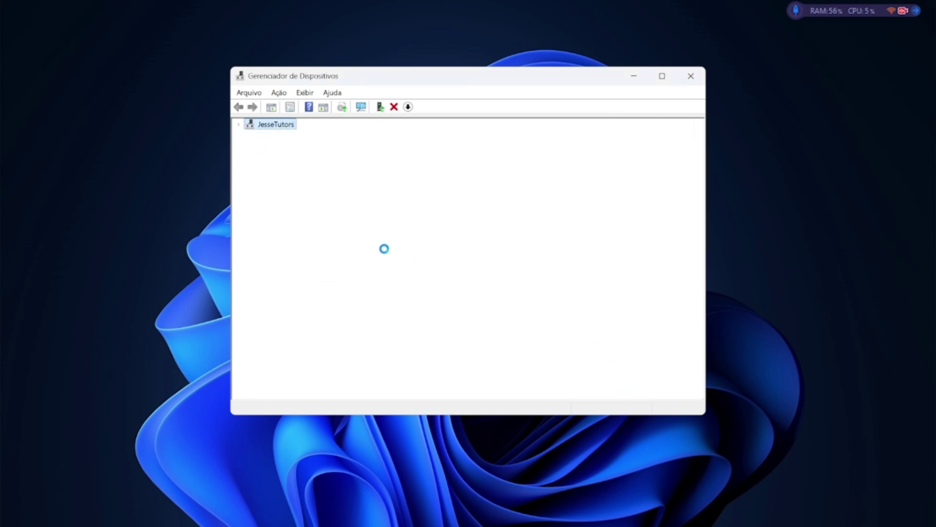
Check the devices listed under Adaptadores de vídeo and close the Gerenciador de Dispositivos
left_click(250, 136)
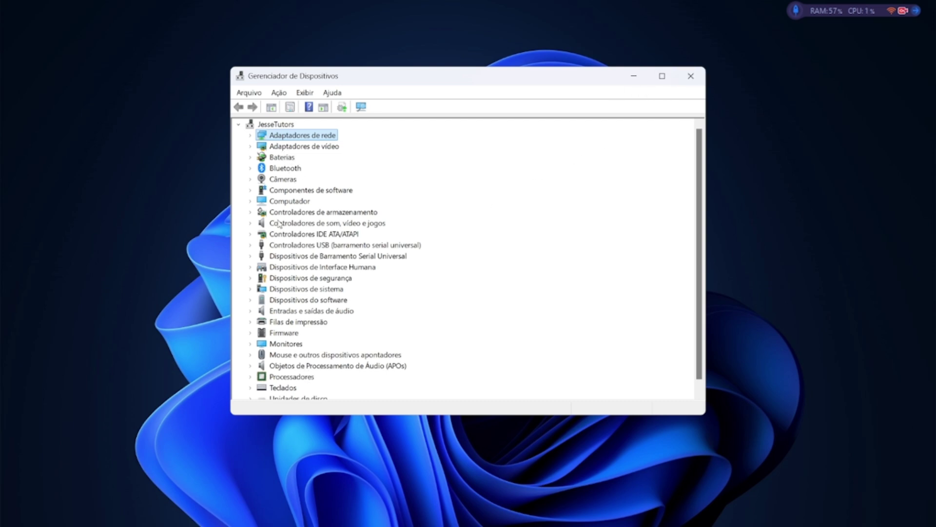
left_click(280, 146)
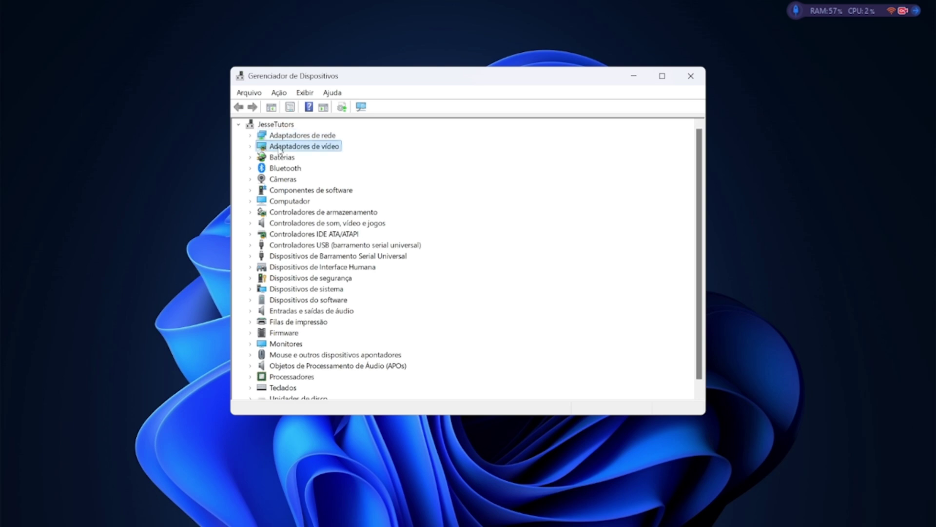
left_click(251, 147)
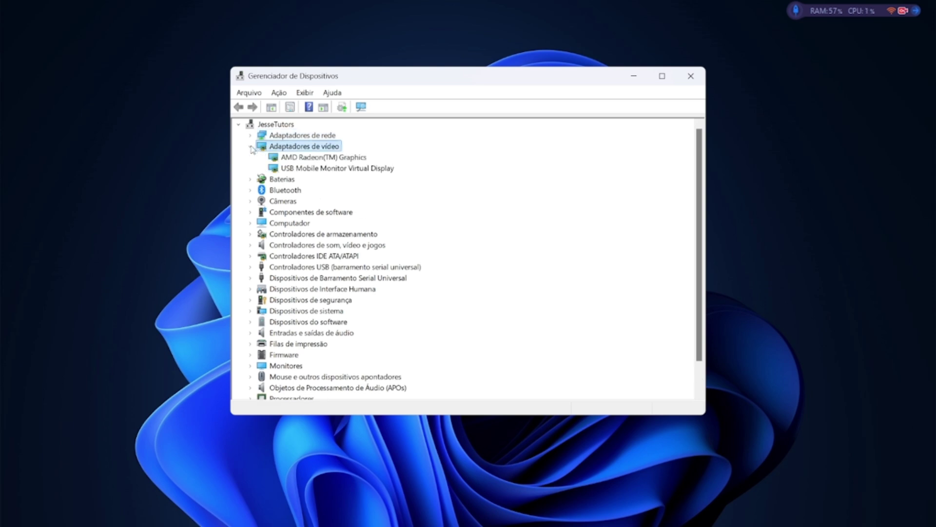
left_click(251, 148)
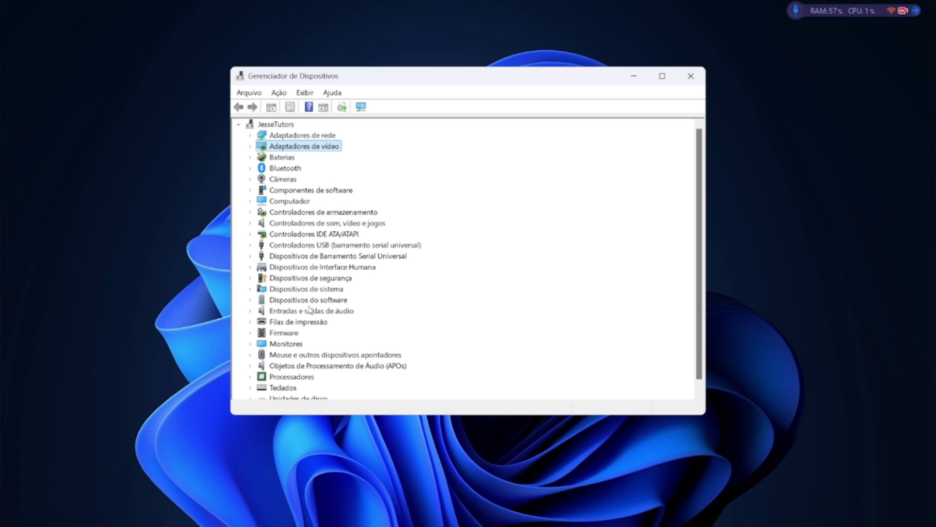
left_click(691, 76)
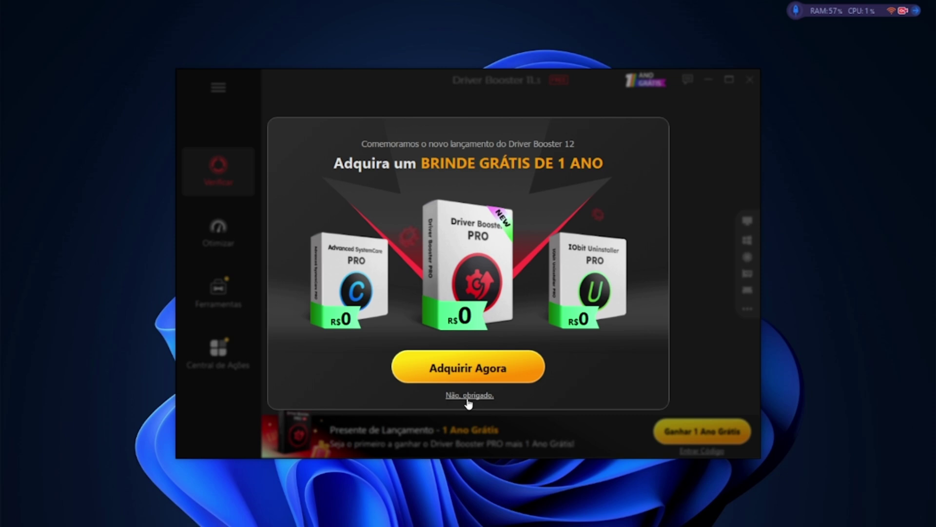
Decline the promotional offer in Driver Booster and start a scan of the drivers' status
left_click(466, 396)
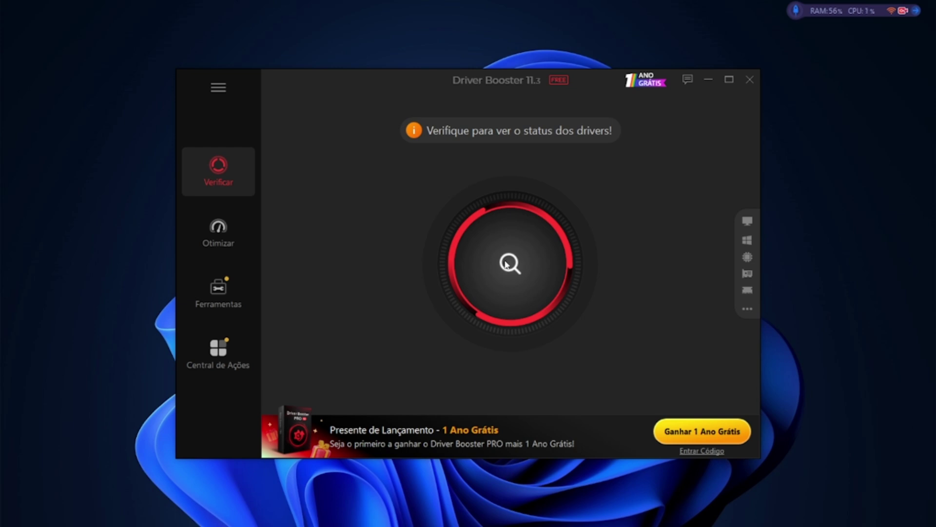
left_click(507, 293)
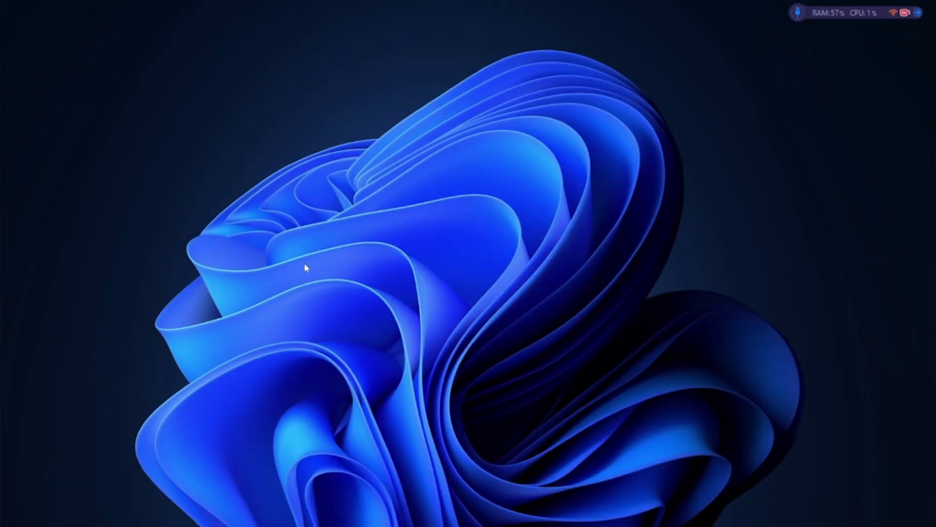
Search Windows for "Ativar modo de jogo" and open the matching system setting
mouse_move(121, 521)
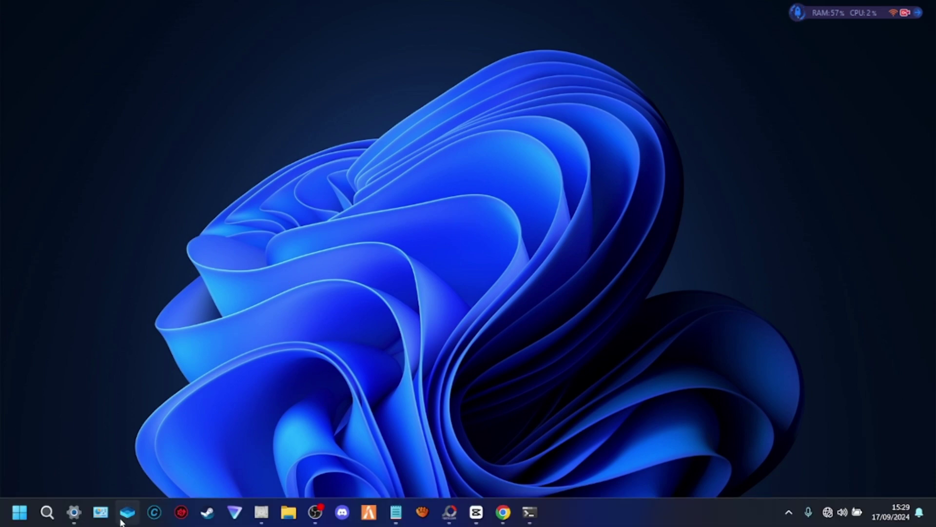
left_click(46, 511)
type("Ativar modo de jogo")
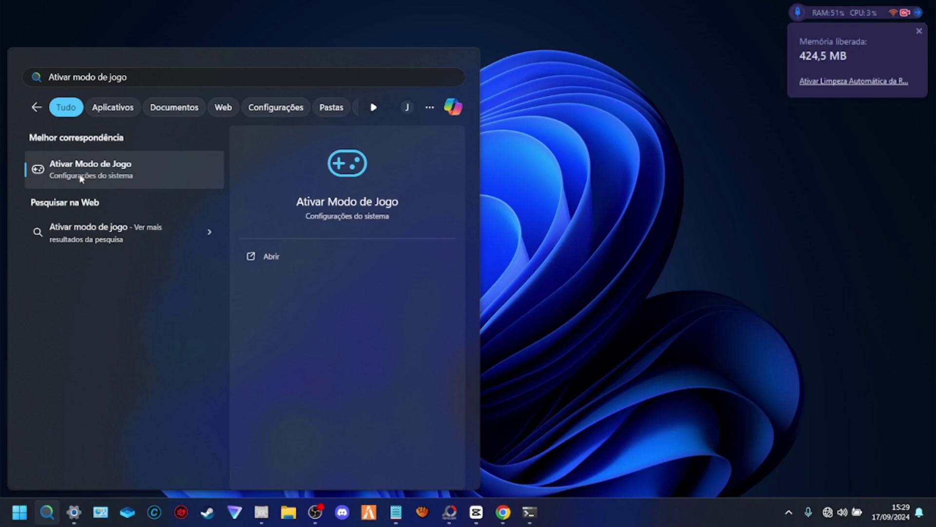
left_click(82, 178)
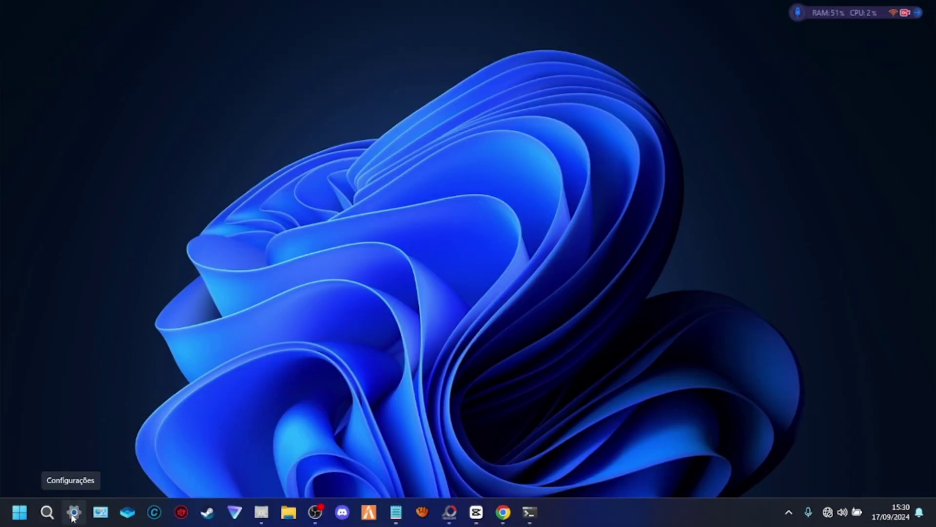
Open the Windows Configurações and go to the system's Armazenamento page
left_click(73, 513)
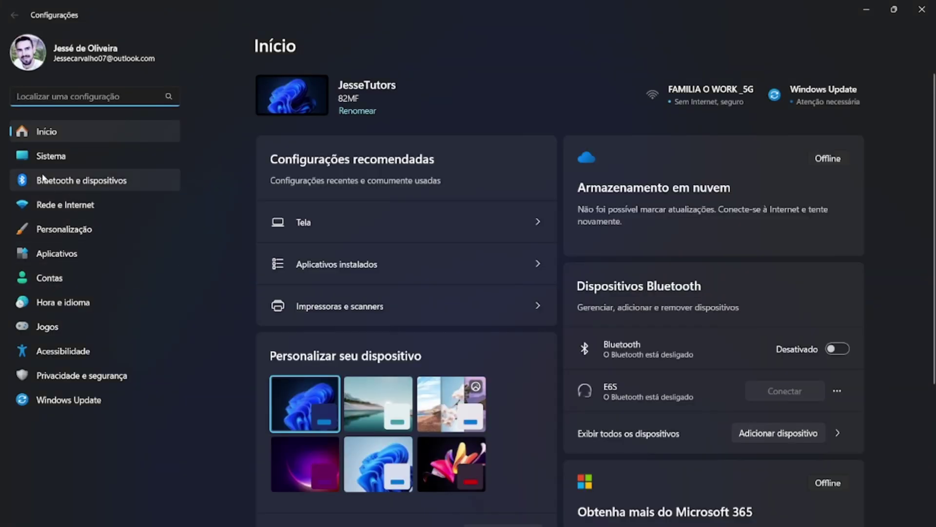
left_click(67, 152)
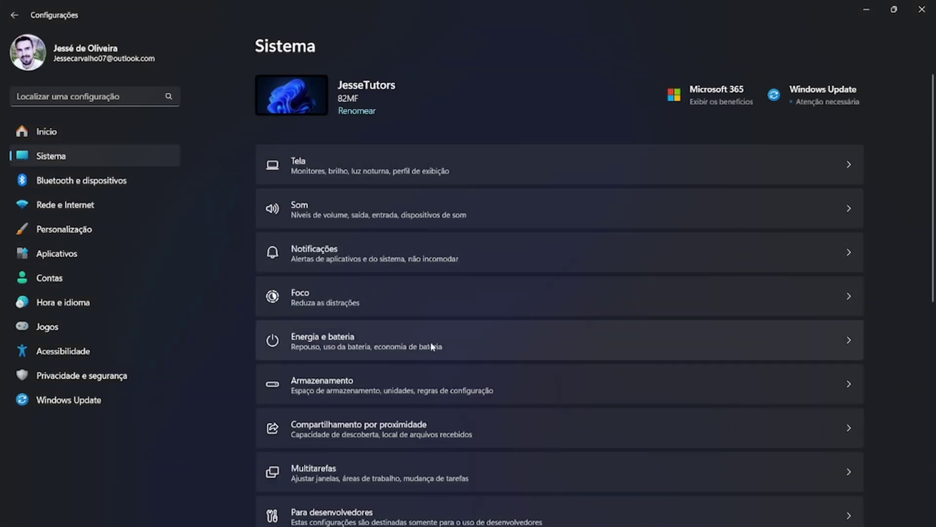
scroll(427, 331, "down", 3)
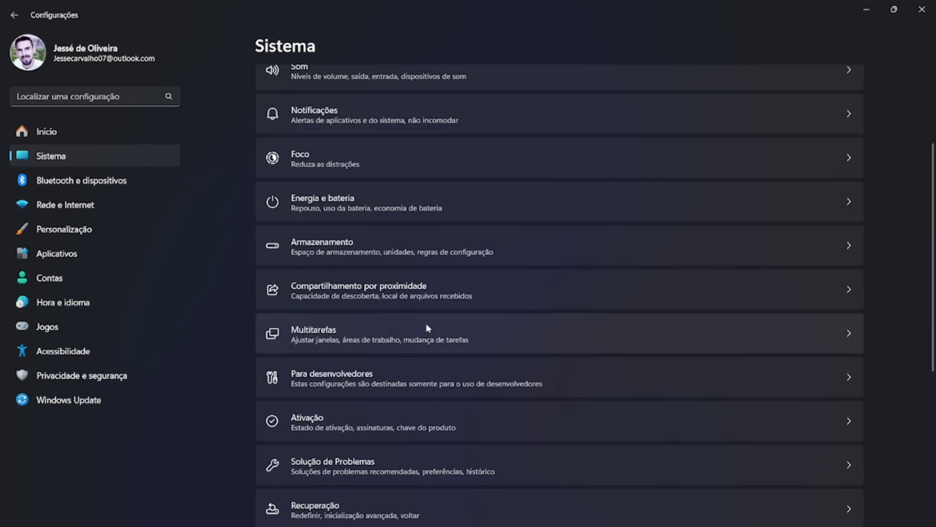
left_click(321, 254)
Open Otimização da unidade from the advanced storage settings, optimize drive (C:), and close the dialog
scroll(323, 423, "down", 2)
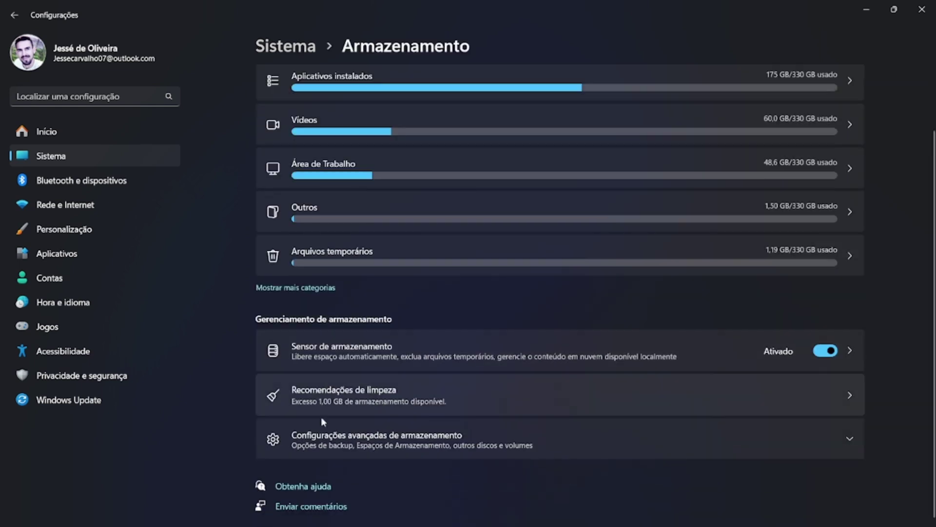
left_click(351, 437)
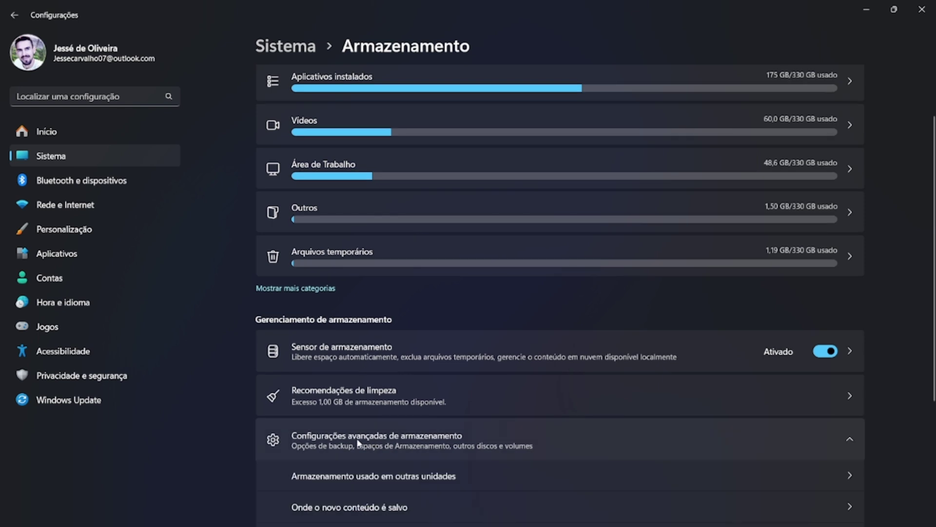
scroll(409, 424, "down", 3)
scroll(399, 366, "down", 1)
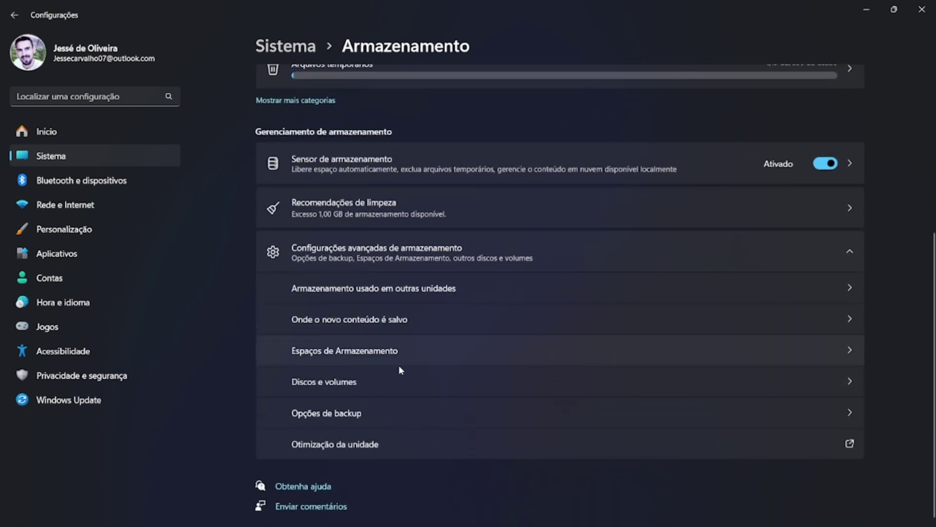
left_click(375, 445)
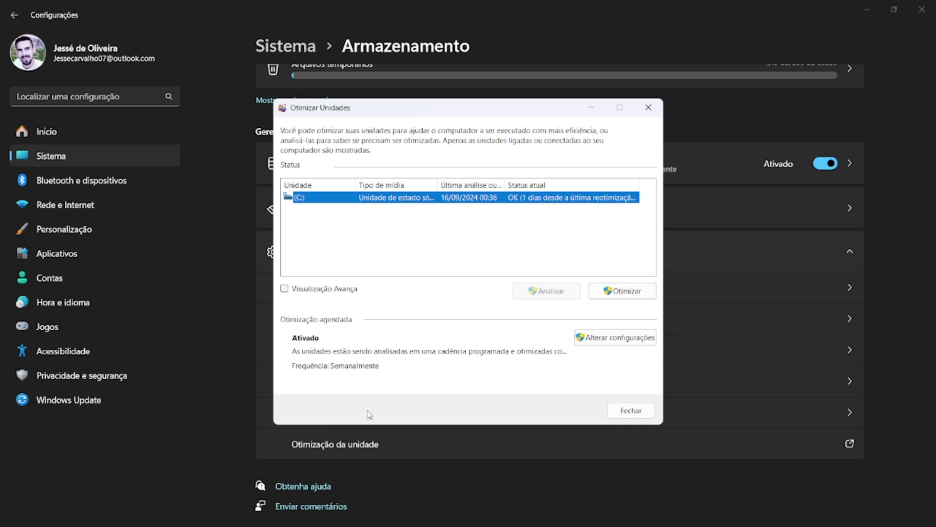
left_click(625, 296)
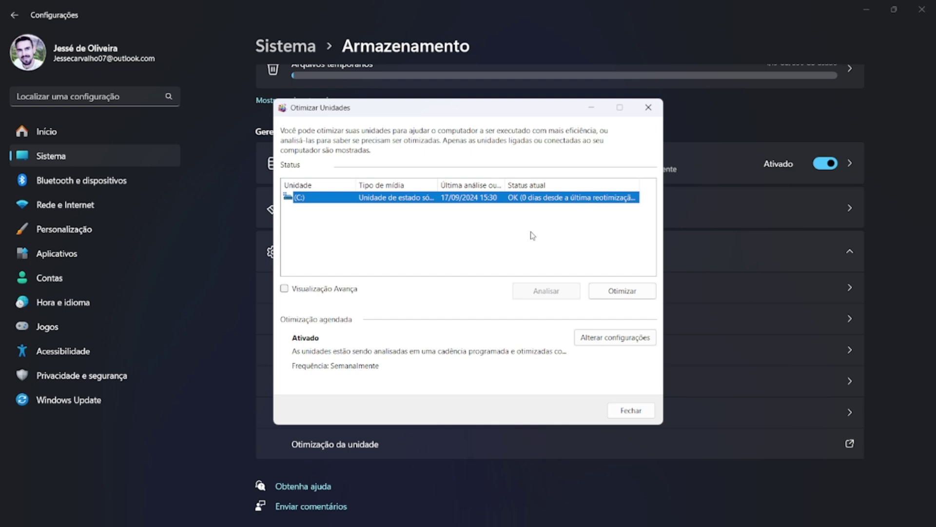
left_click(680, 215)
Open Arquivos temporários for drive (C:) and review the categories of files that can be removed
scroll(412, 116, "up", 5)
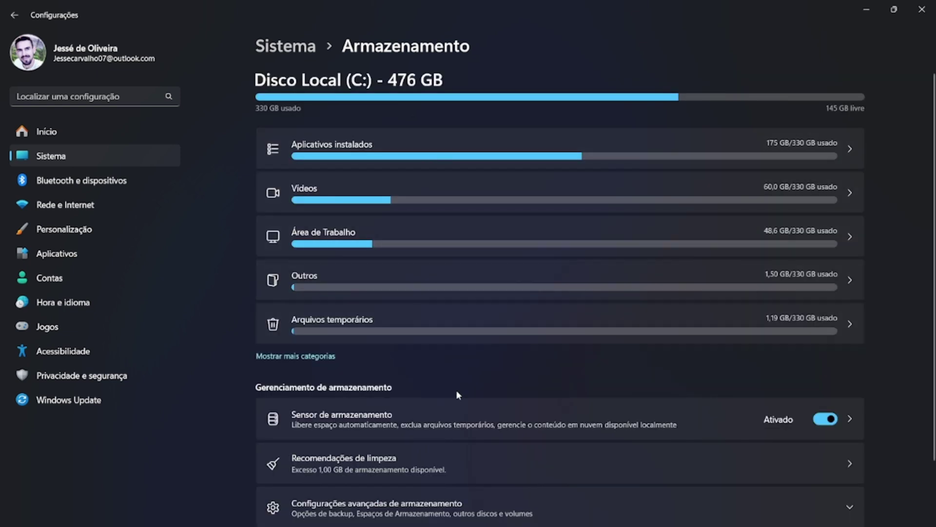
scroll(537, 330, "down", 2)
scroll(537, 331, "up", 2)
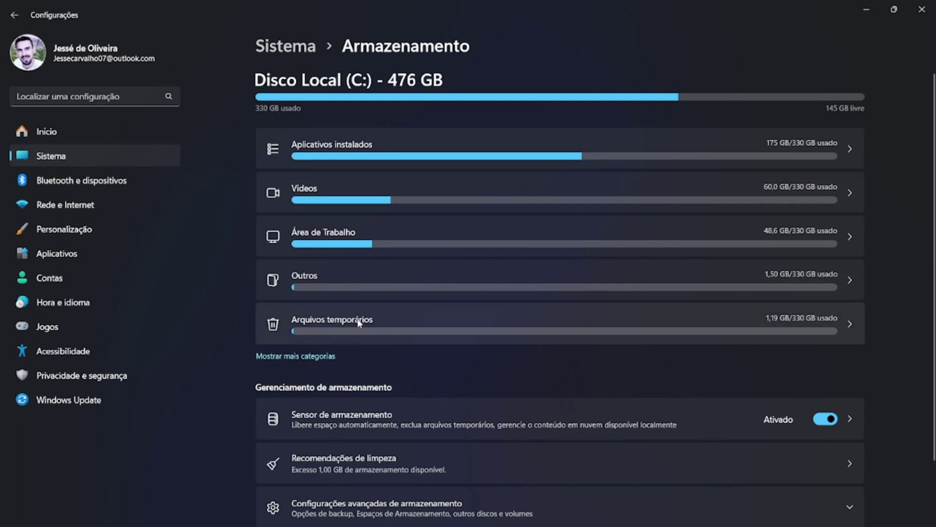
left_click(359, 323)
scroll(365, 319, "down", 3)
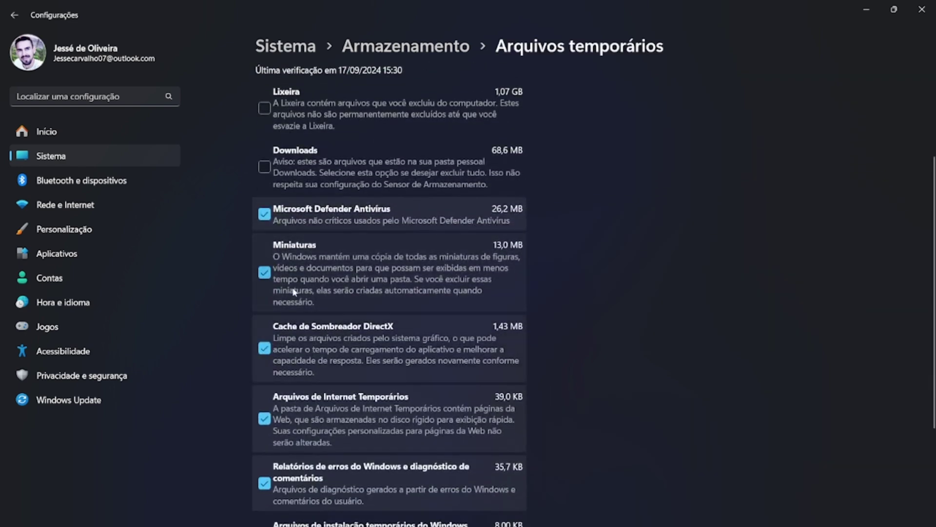
scroll(300, 259, "down", 1)
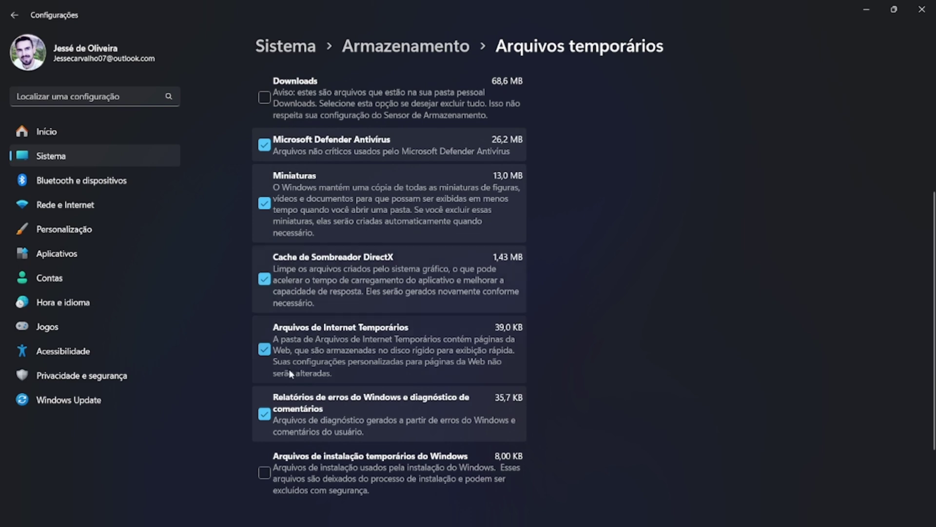
Add "Arquivos de instalação temporários do Windows" to the selected categories and remove the selected temporary files
left_click(342, 461)
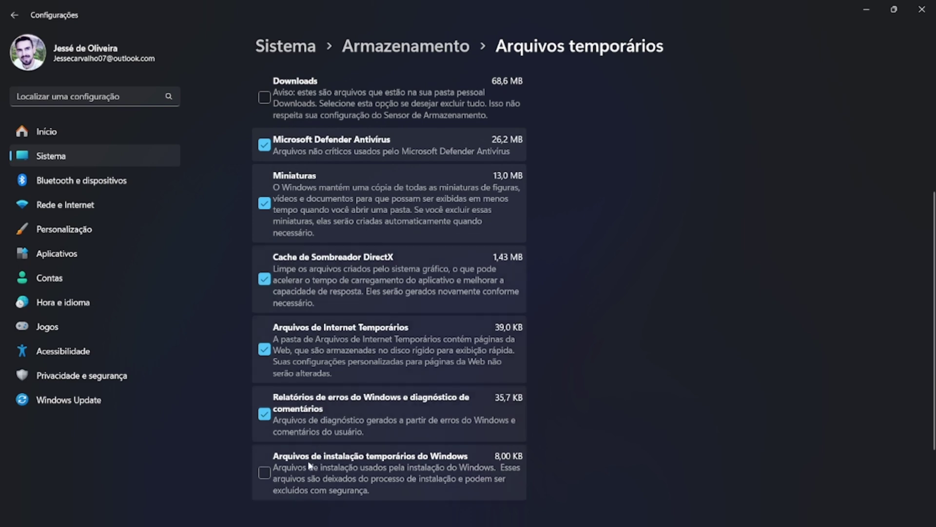
scroll(342, 454, "up", 1)
scroll(346, 439, "down", 2)
scroll(349, 409, "down", 2)
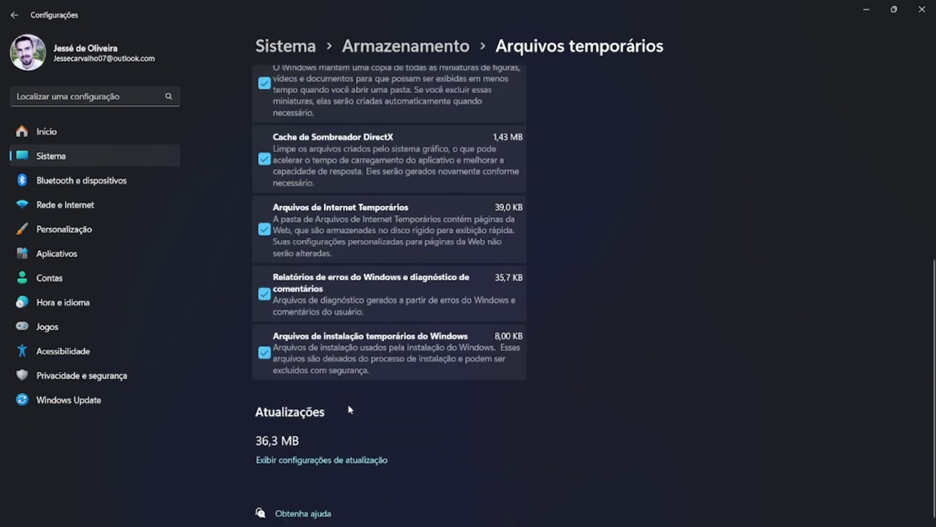
scroll(368, 235, "up", 6)
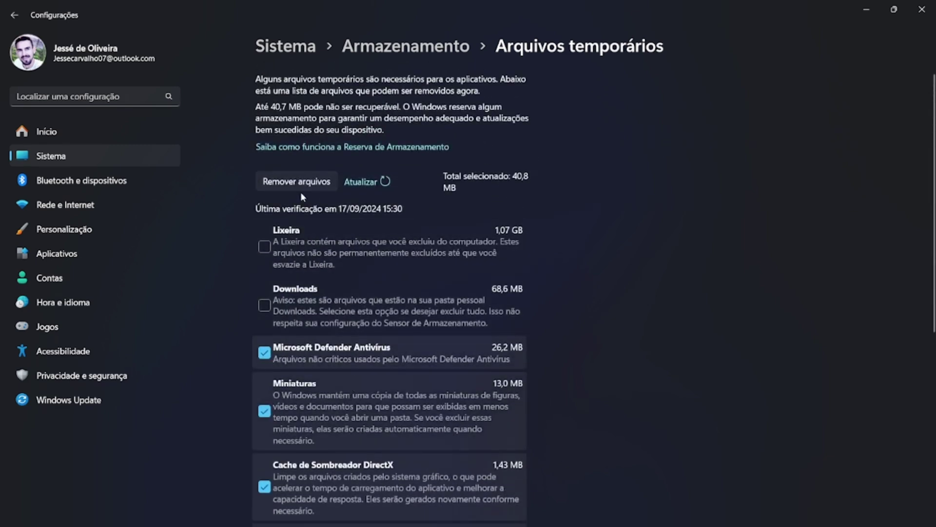
left_click(295, 182)
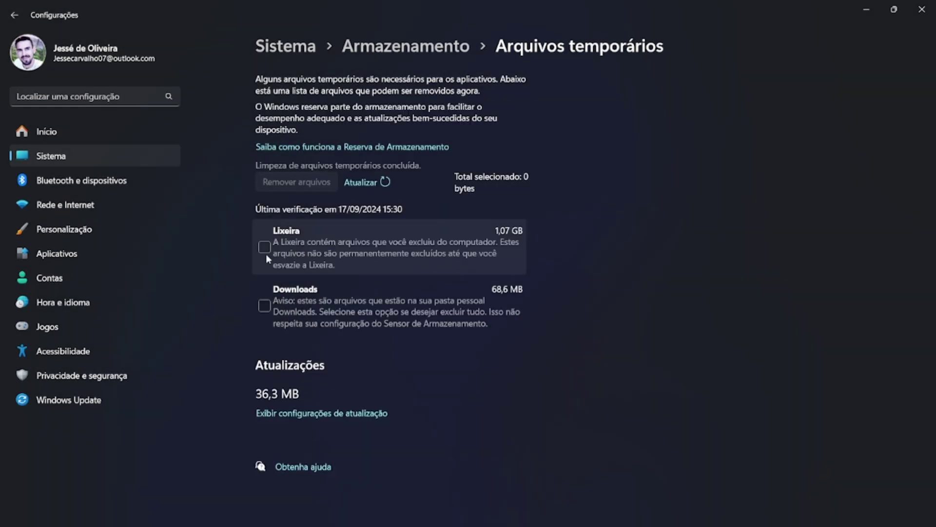
left_click(264, 305)
left_click(265, 305)
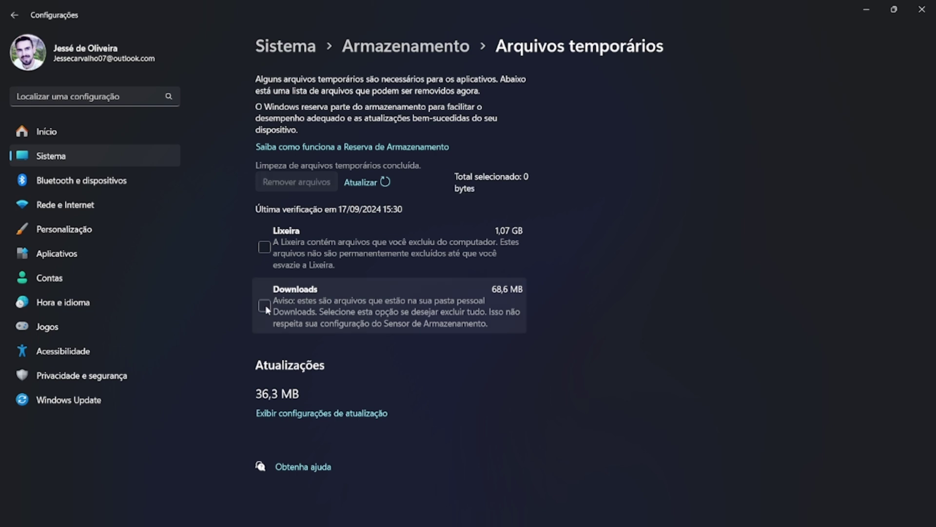
Select Lixeira in Arquivos temporários and remove its files
left_click(264, 247)
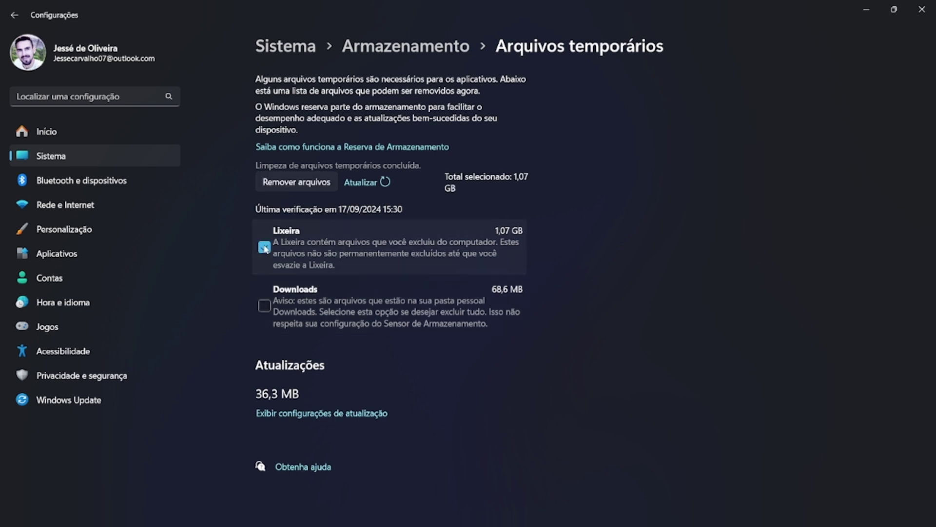
left_click(301, 183)
left_click(377, 299)
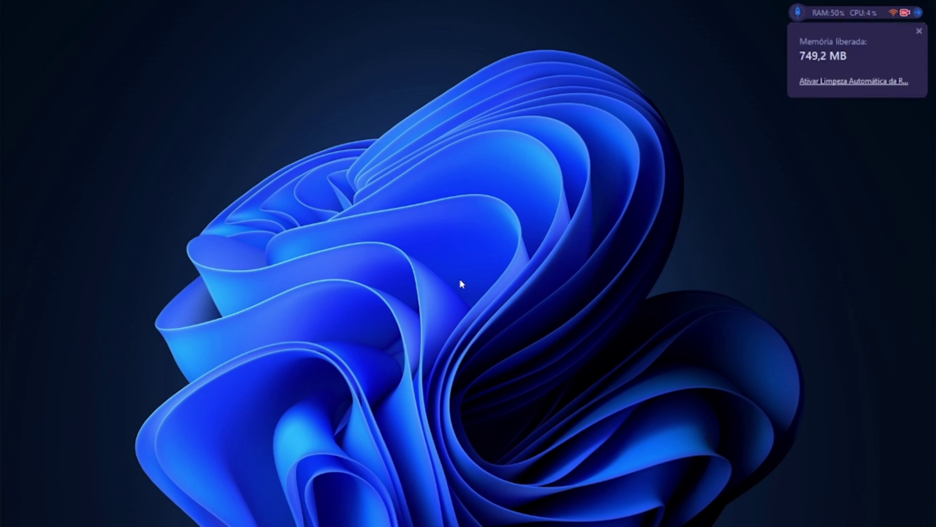
Open the Windows Temp folder by running the command temp from the Executar dialog
key("super")
key("super")
key("super+r")
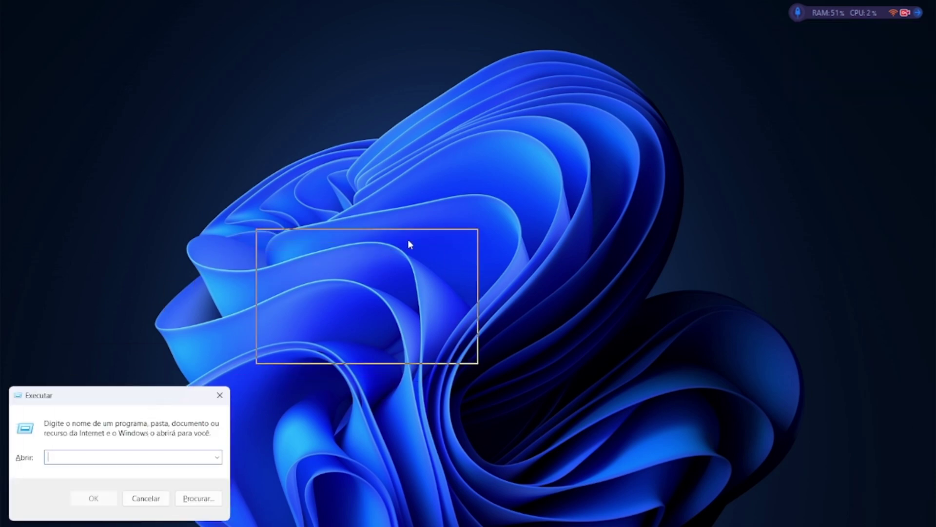
left_click_drag(513, 192, 513, 193)
type("temp")
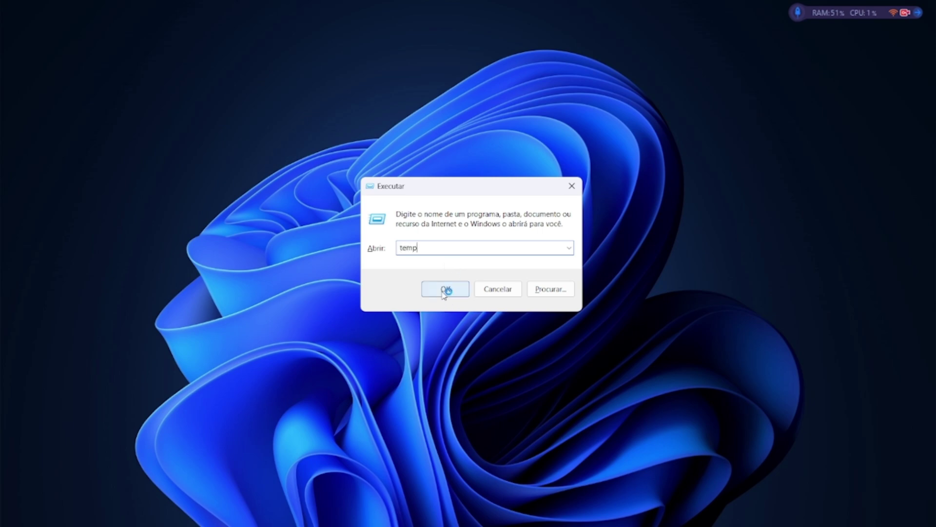
left_click(445, 291)
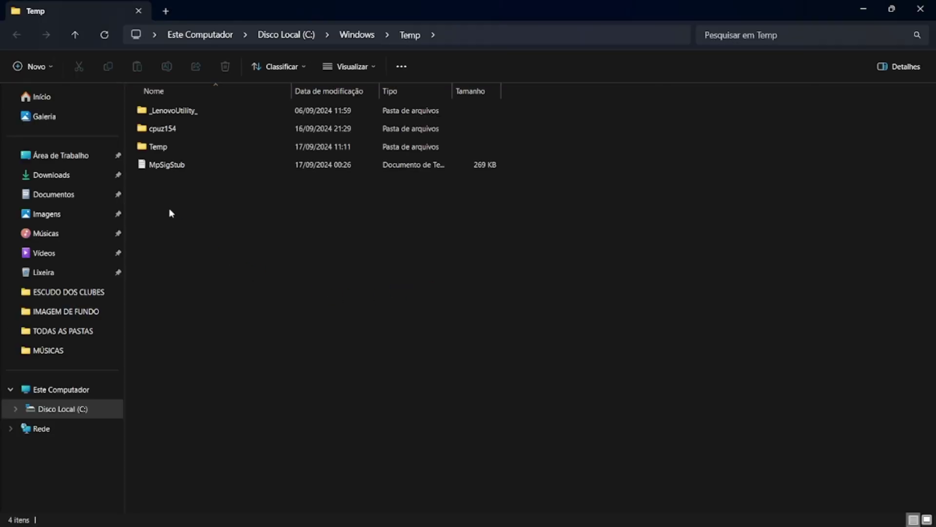
Delete everything in the Windows Temp folder, ignoring all items in use, and close the folder window
key("ctrl+a")
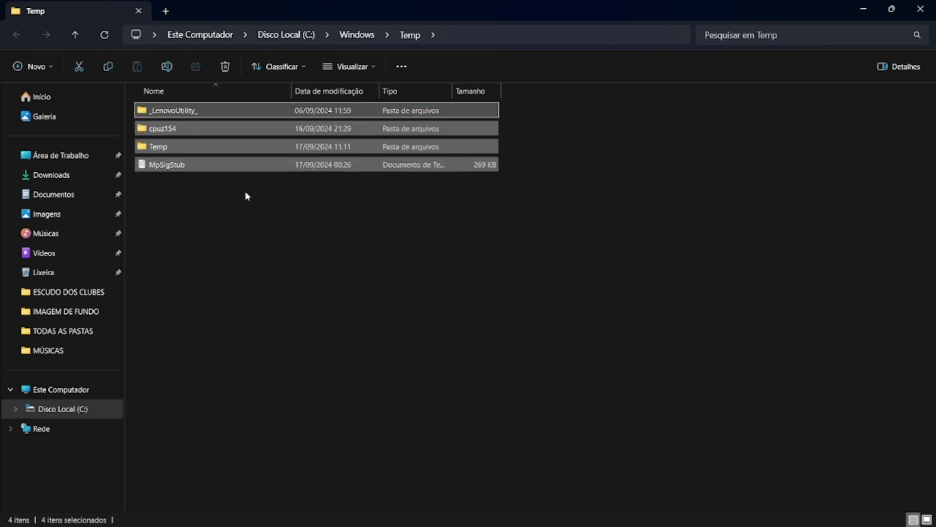
left_click(225, 67)
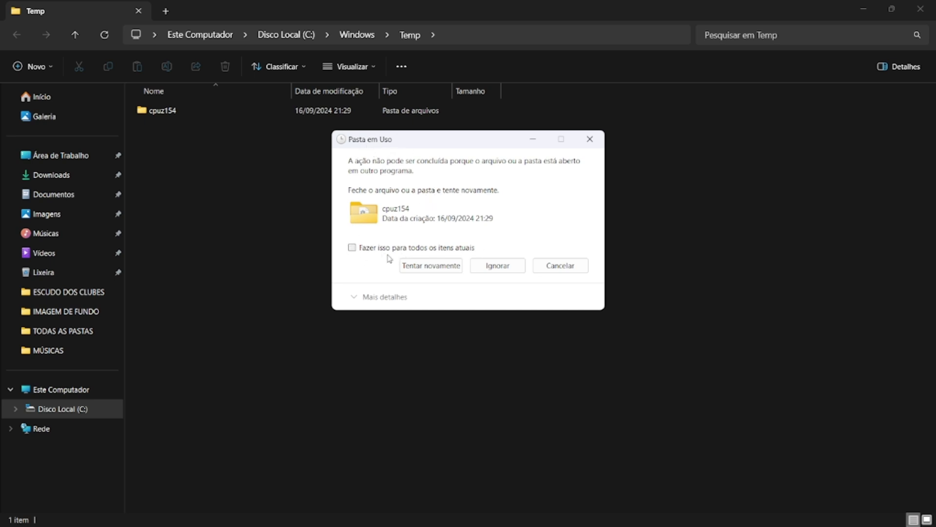
left_click(368, 249)
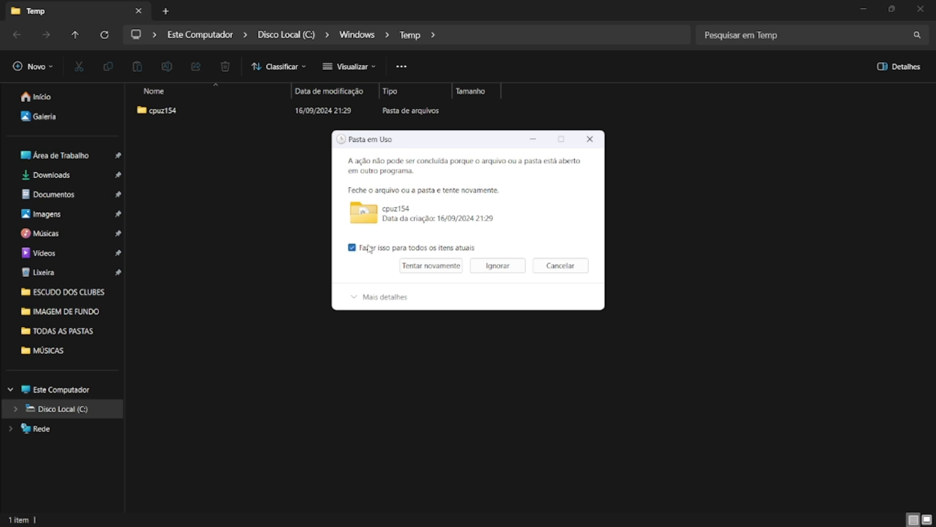
left_click(500, 267)
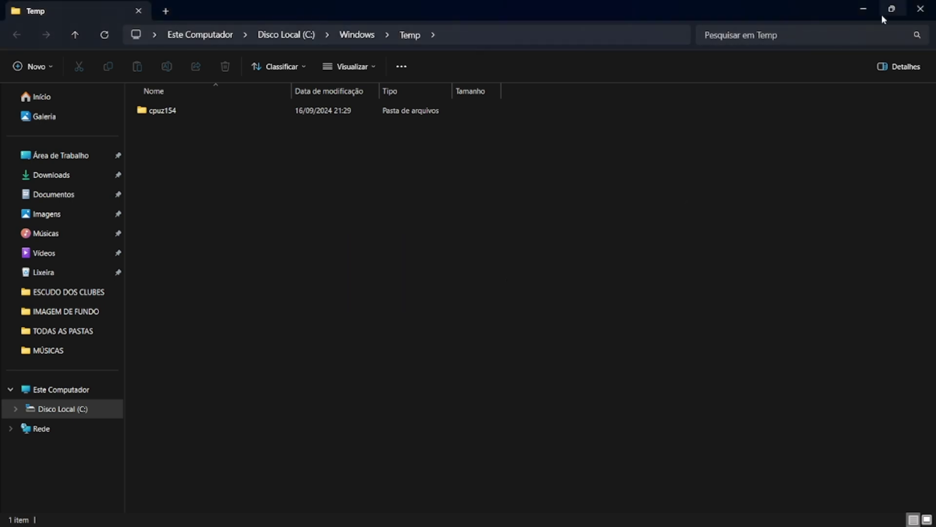
left_click(920, 9)
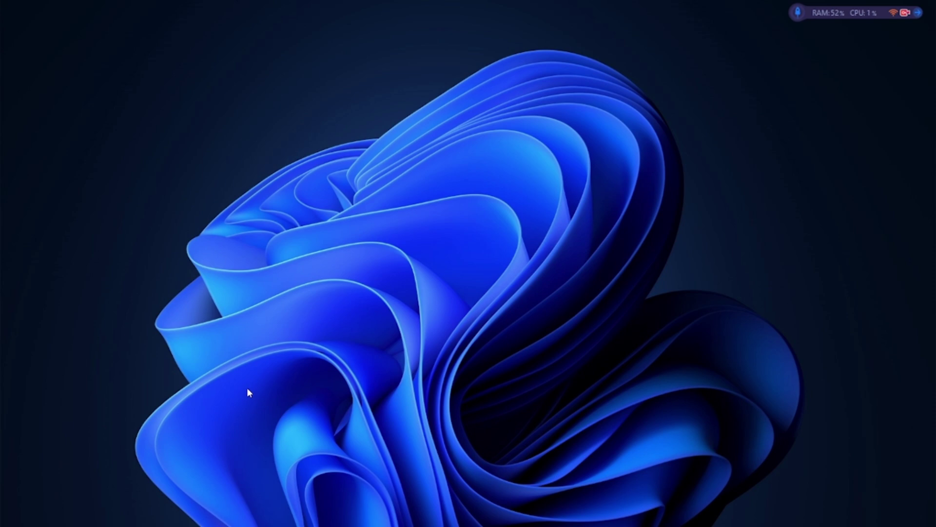
Open the user's local Temp folder by running the command %temp% from the Executar dialog
key("super+r")
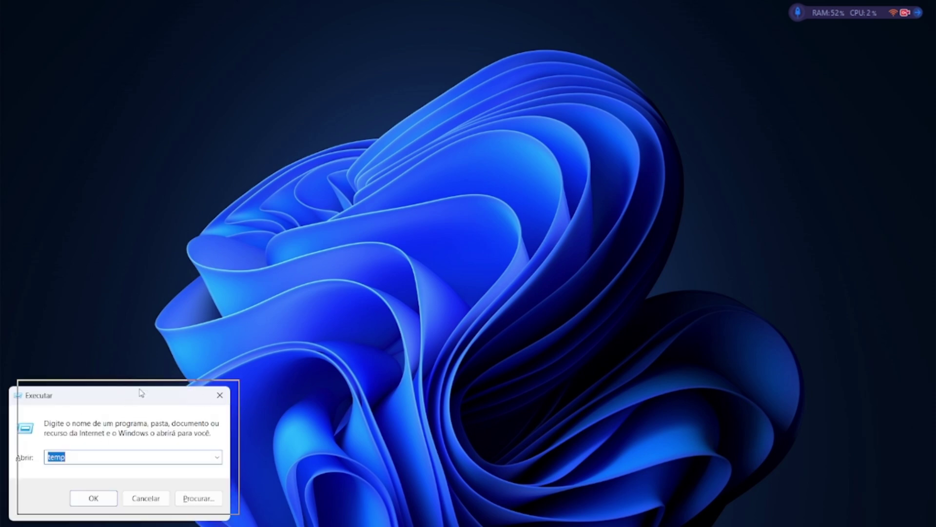
left_click(403, 245)
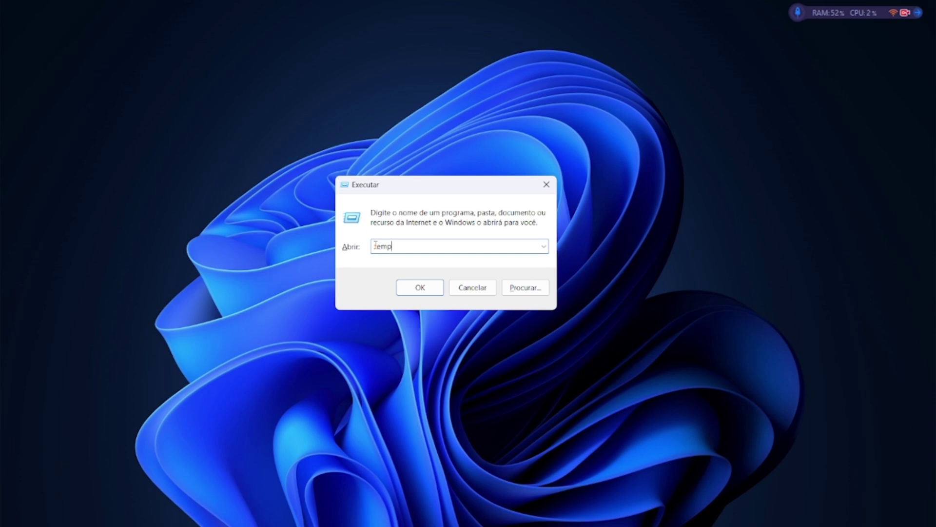
type("%")
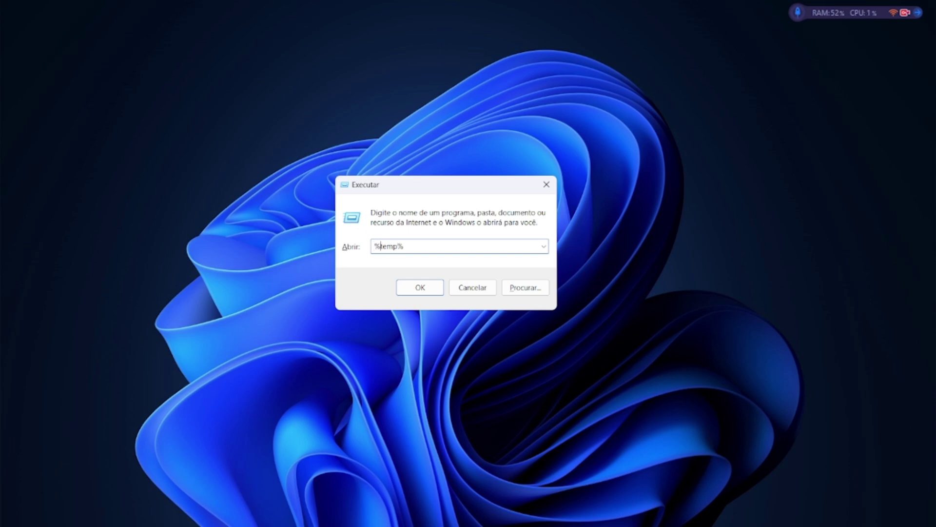
left_click(419, 289)
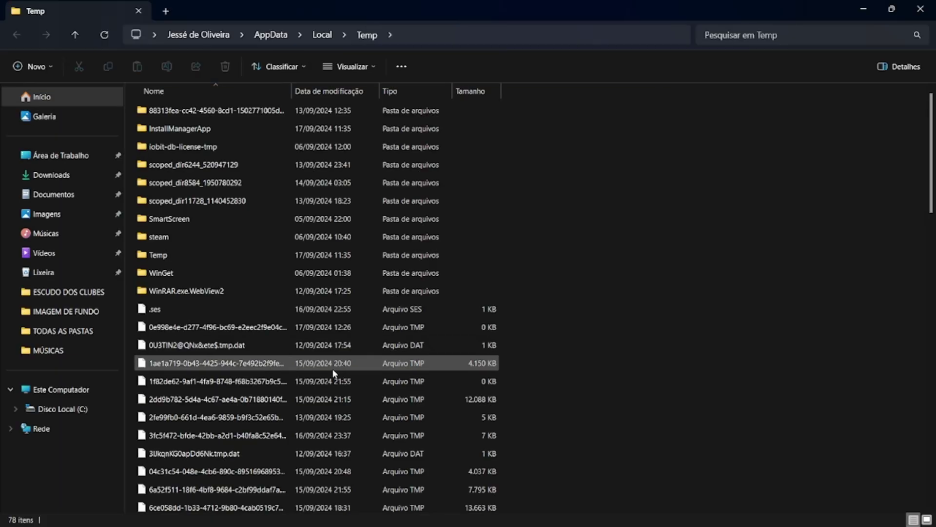
Delete everything in the user's local Temp folder, ignoring all files in use, and close the folder window
key("ctrl+a")
left_click(225, 67)
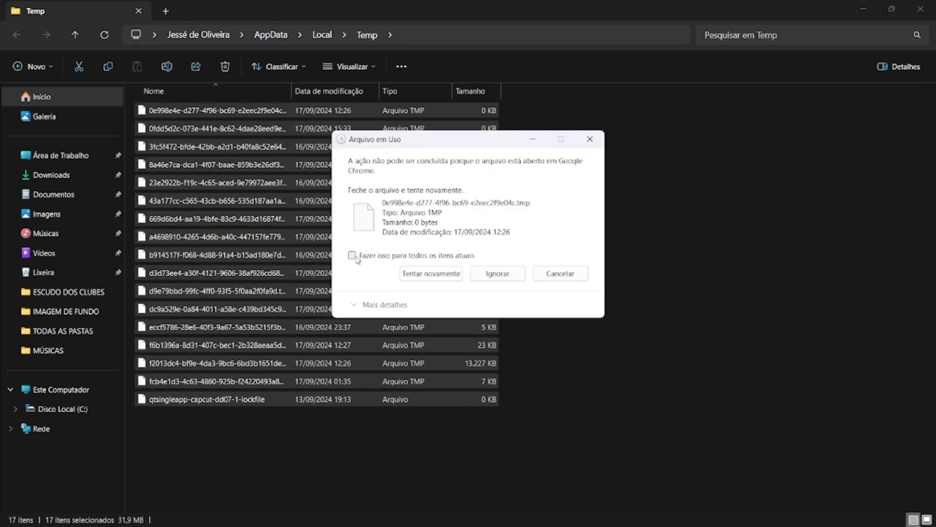
left_click(352, 255)
left_click(496, 273)
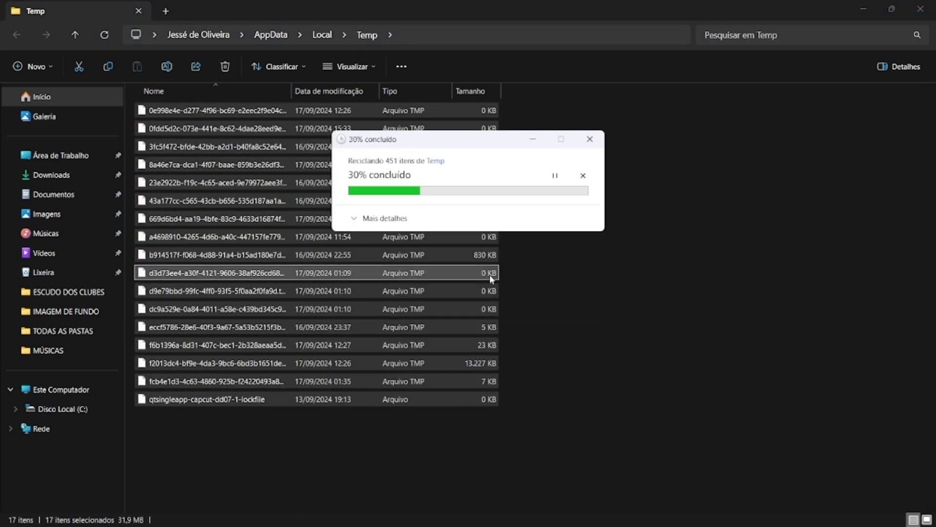
left_click(921, 9)
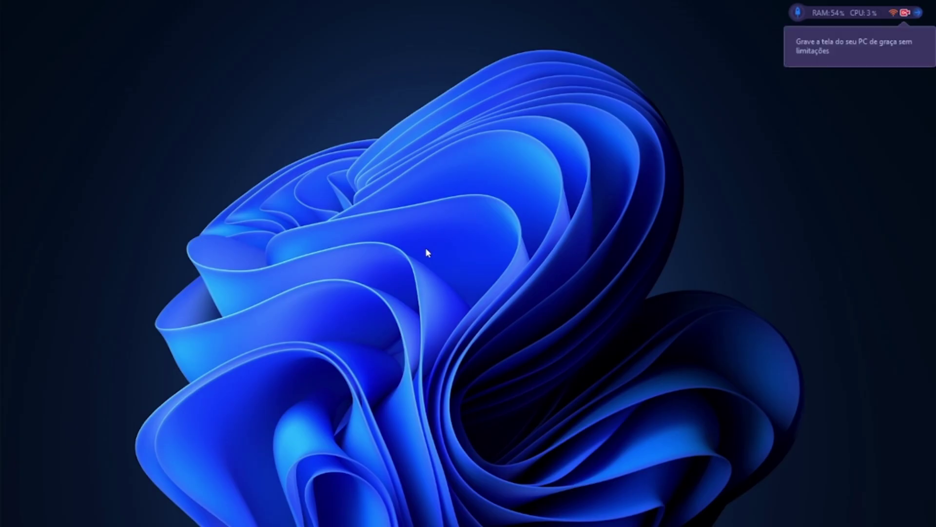
Open the Prefetch folder by running prefetch, grant permanent access to it, and delete all its files
key("super+r")
left_click_drag(106, 395, 442, 213)
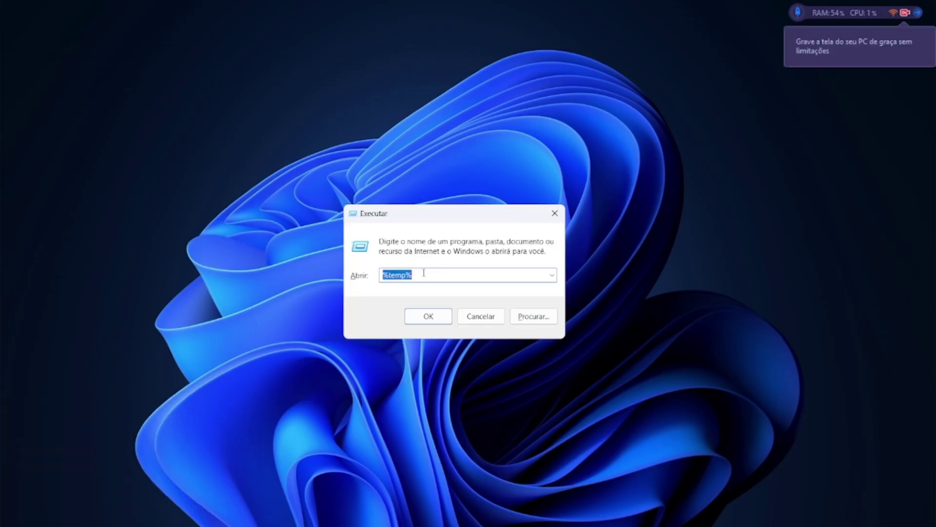
type("prefetch")
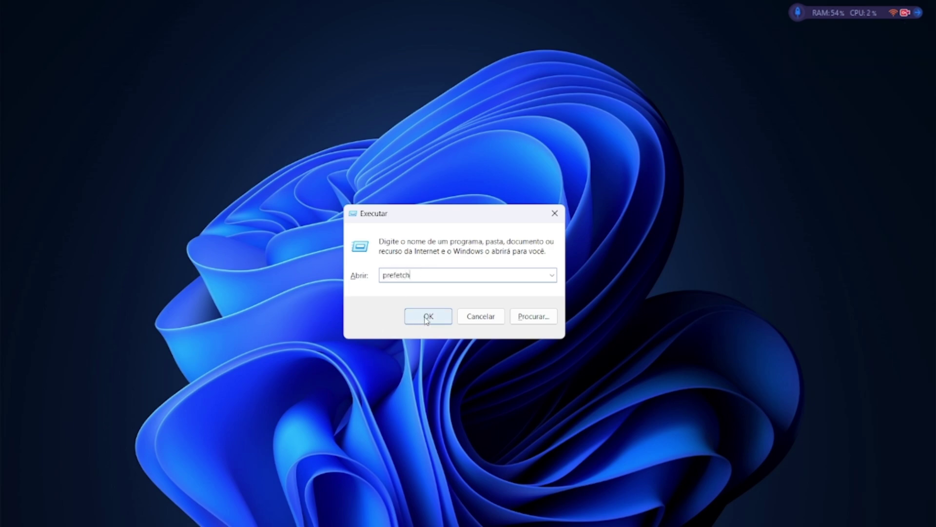
left_click(428, 317)
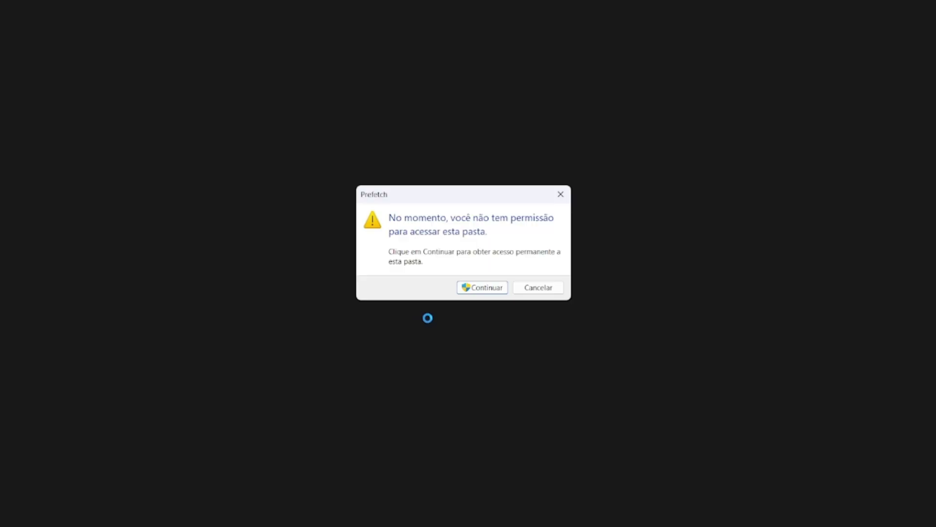
left_click(484, 289)
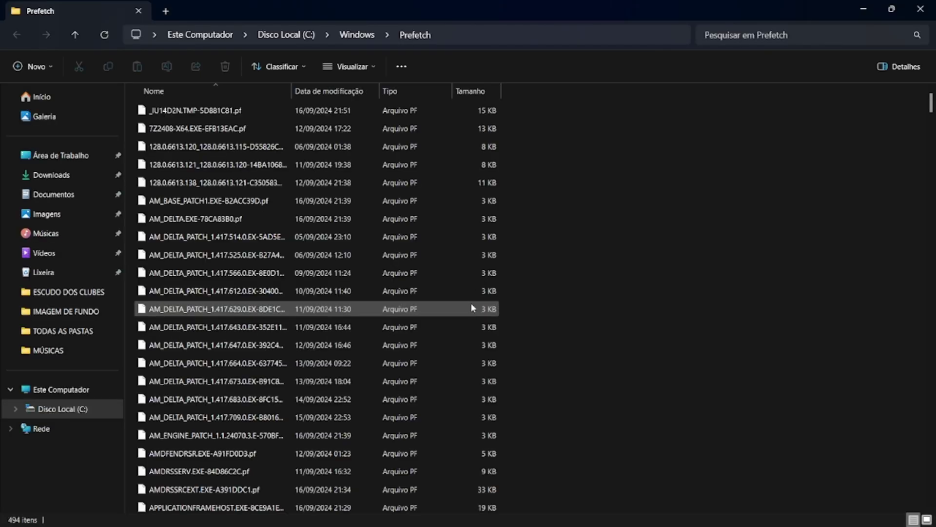
key("ctrl+a")
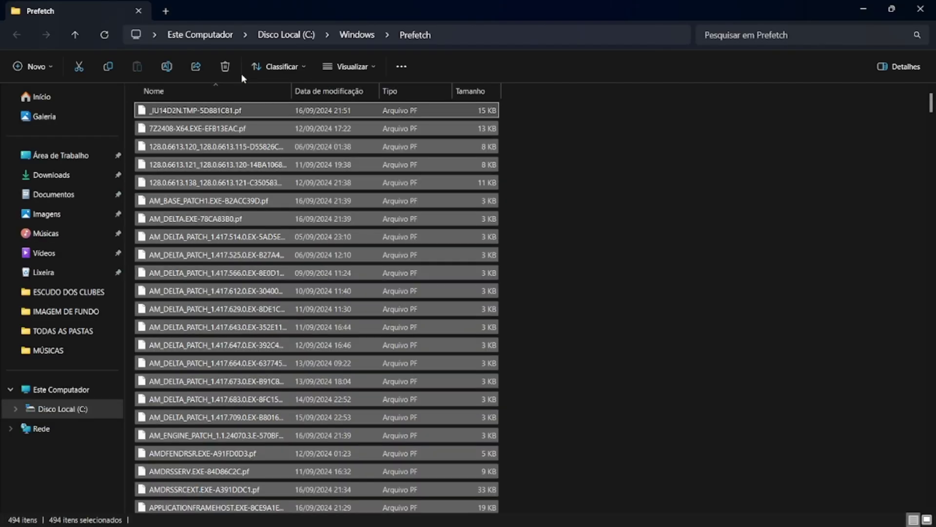
key("Delete")
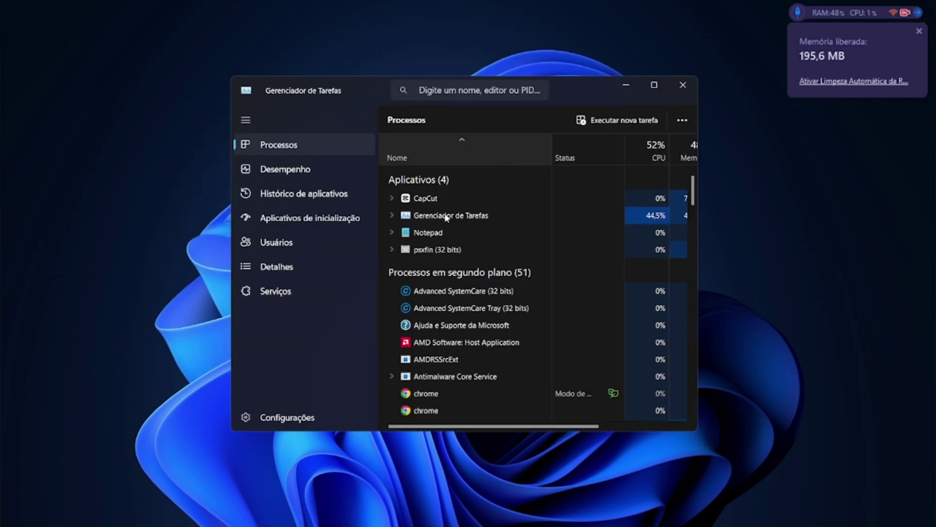
Search Windows for "gerenciador de tarefas" and open the Gerenciador de Tarefas
mouse_move(126, 512)
left_click(47, 512)
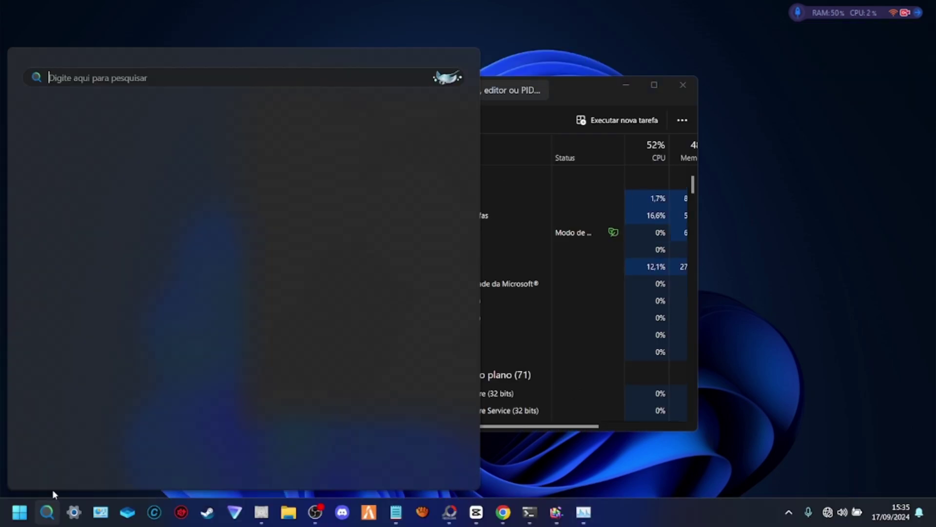
type("ger")
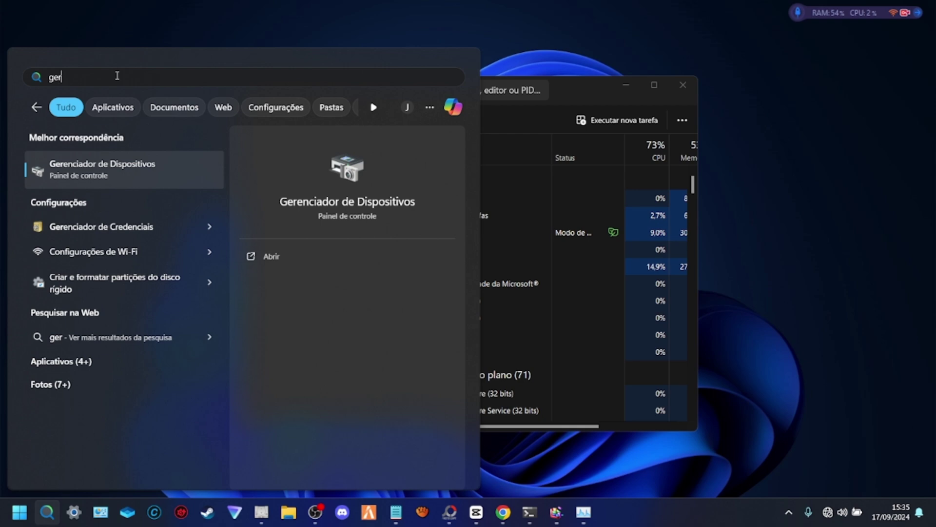
type("enciador de tarefas")
key("Return")
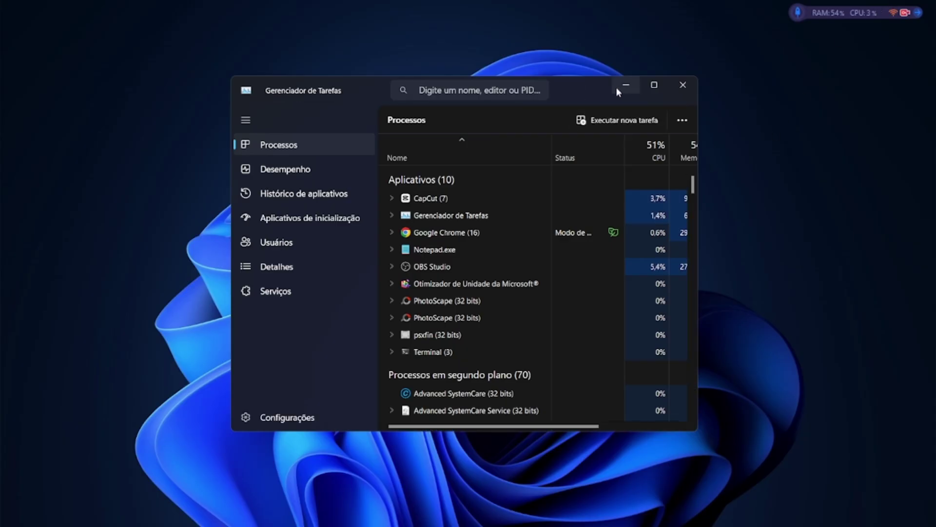
Maximize the Gerenciador de Tarefas, review the resource usage in Processos and the CPU data in Desempenho, and minimize the window
left_click_drag(610, 89, 500, 45)
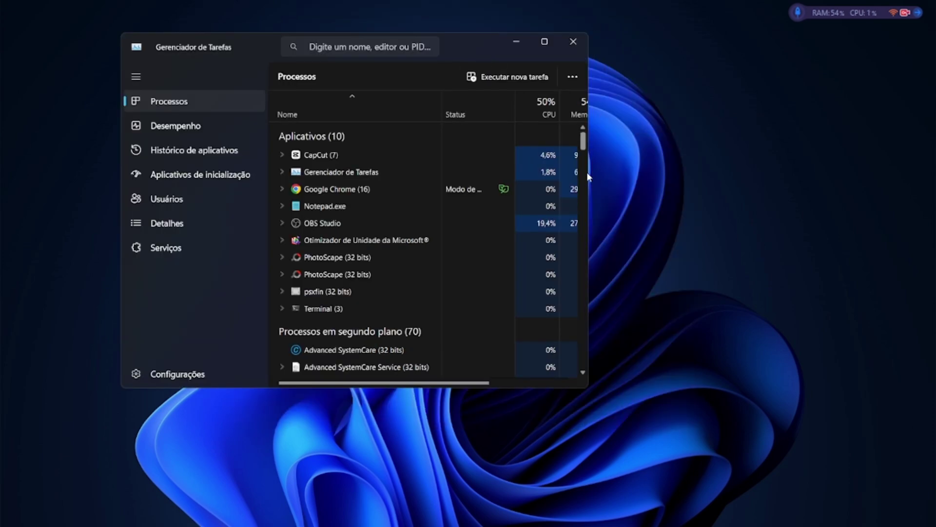
left_click_drag(590, 174, 843, 191)
key("super+Up")
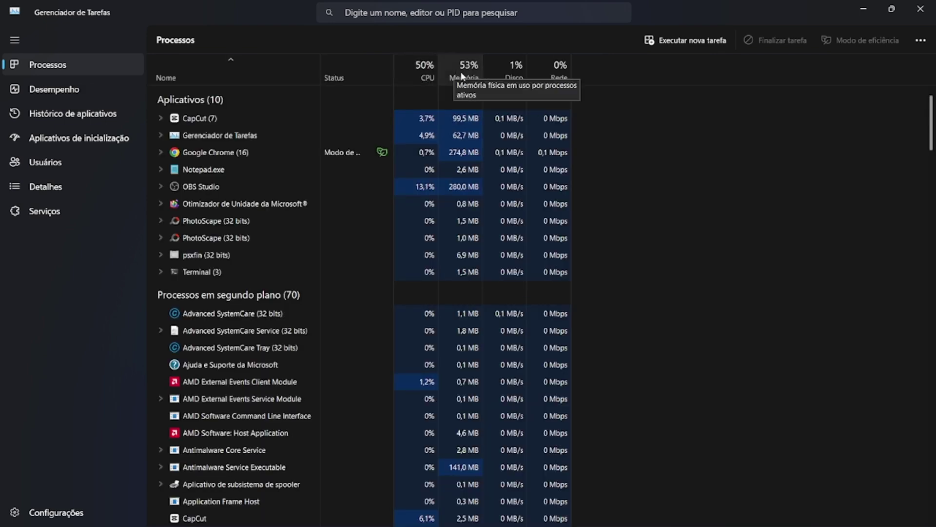
left_click(41, 92)
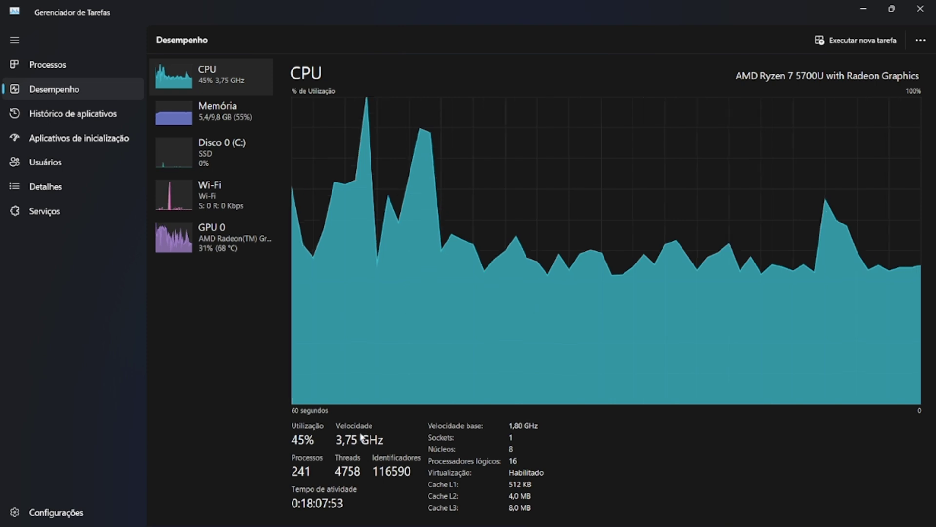
left_click(862, 12)
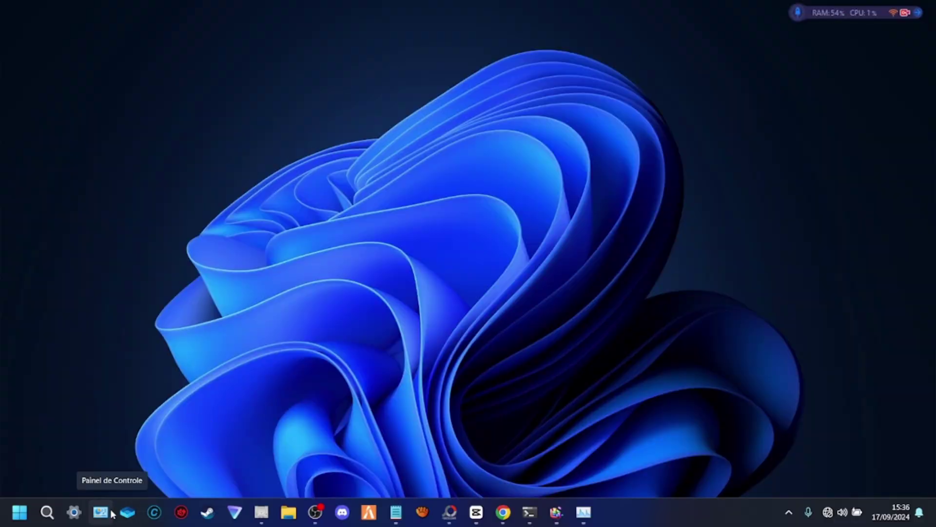
Open Opções de Energia in the Painel de Controle and start a new power plan based on Alto desempenho
left_click(47, 512)
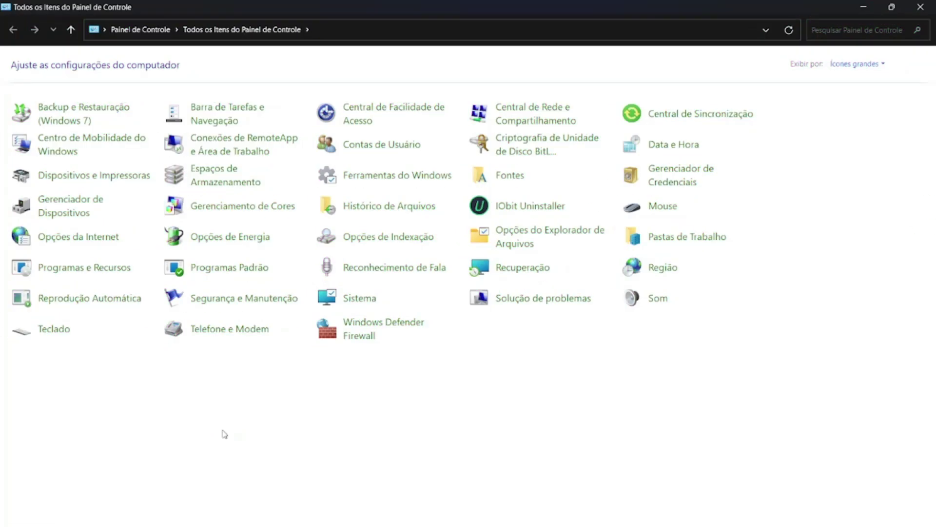
left_click(223, 239)
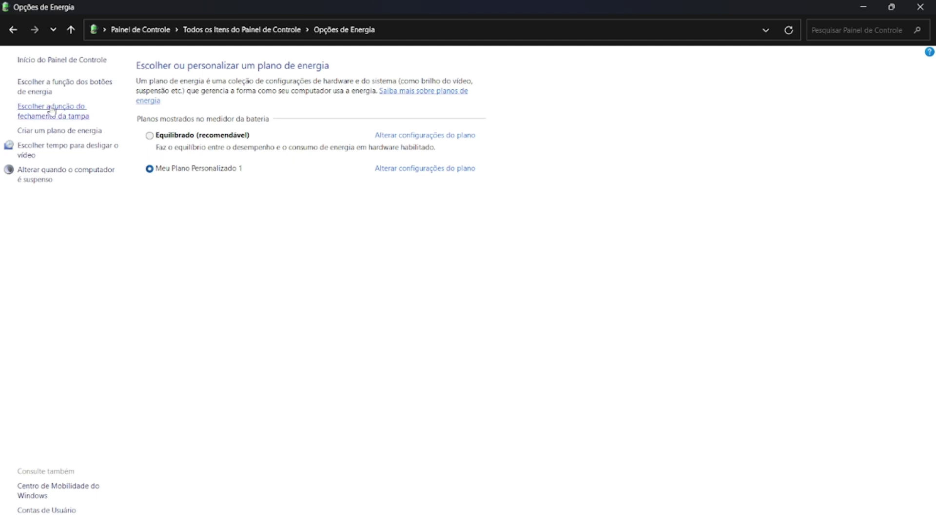
left_click(48, 132)
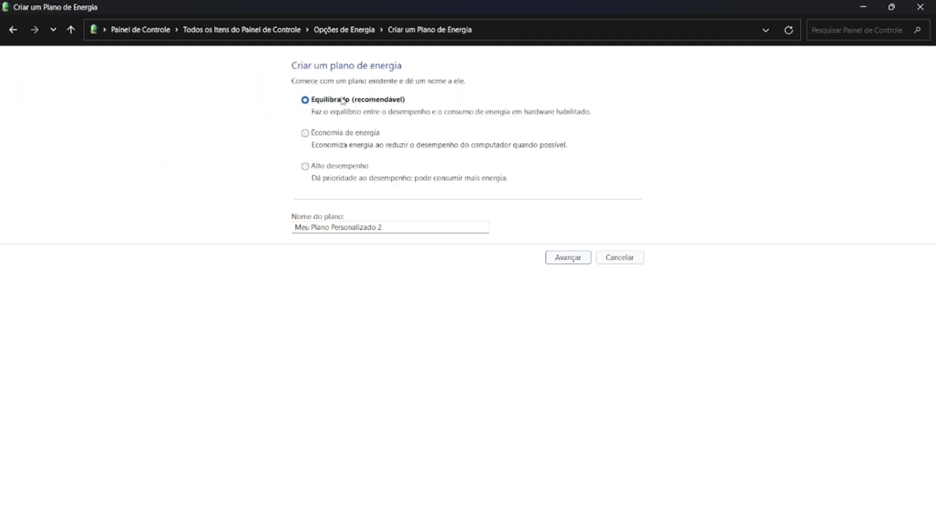
left_click(305, 167)
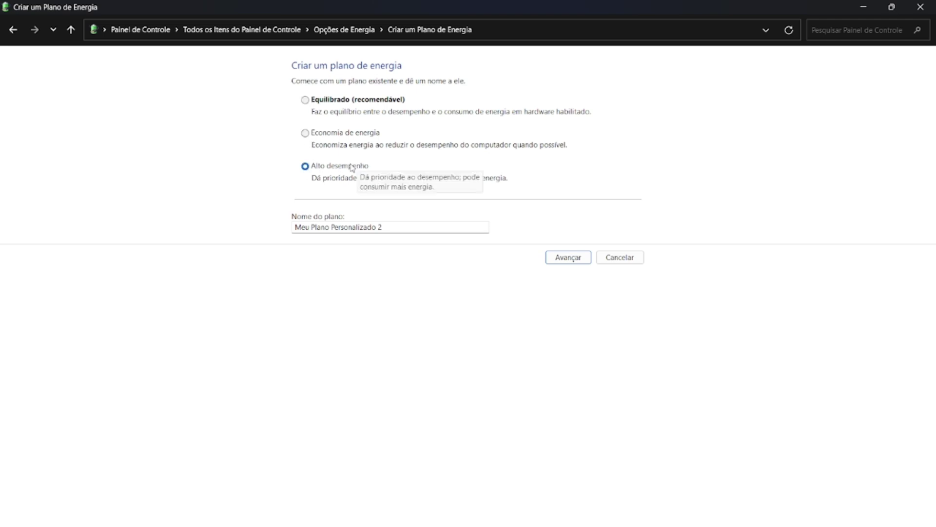
left_click(564, 263)
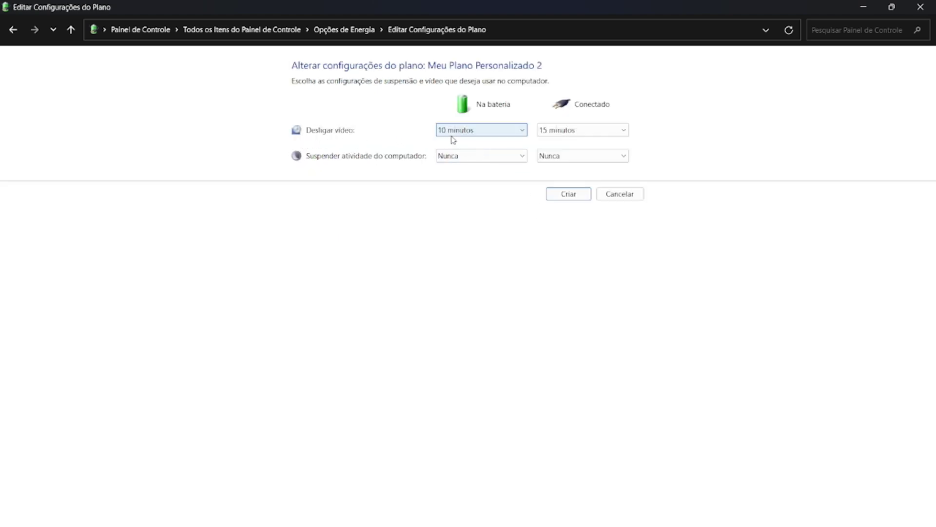
Set Desligar vídeo to Nunca on battery and plugged in for the new plan, cancel its creation and close Opções de Energia
left_click(513, 134)
left_click(483, 288)
left_click(618, 131)
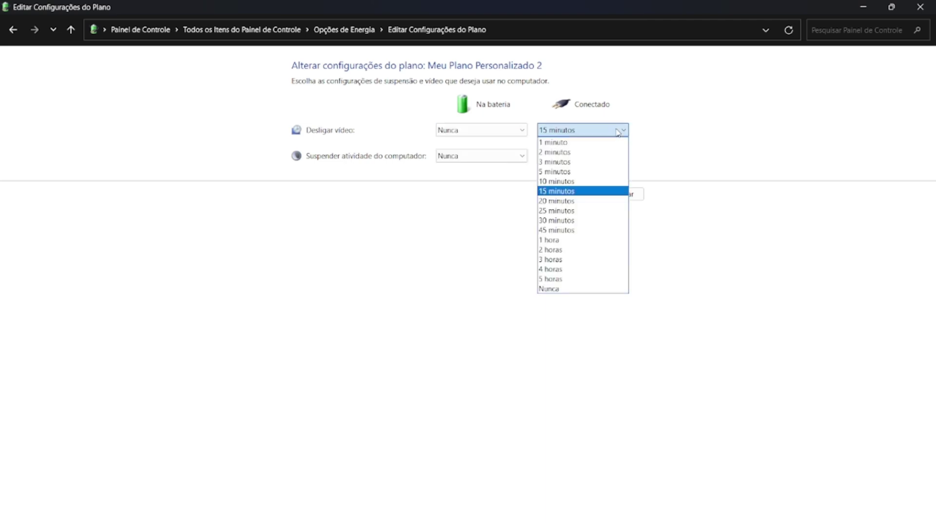
left_click(553, 289)
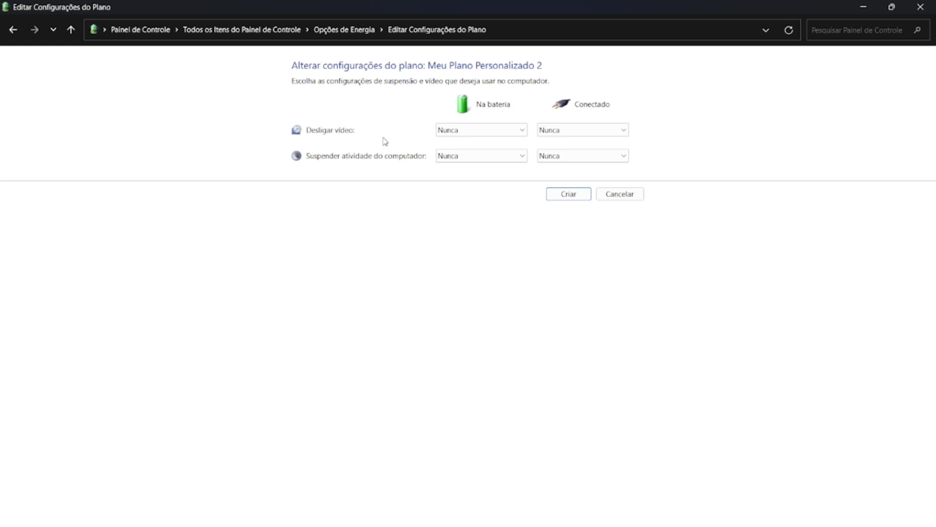
left_click(626, 198)
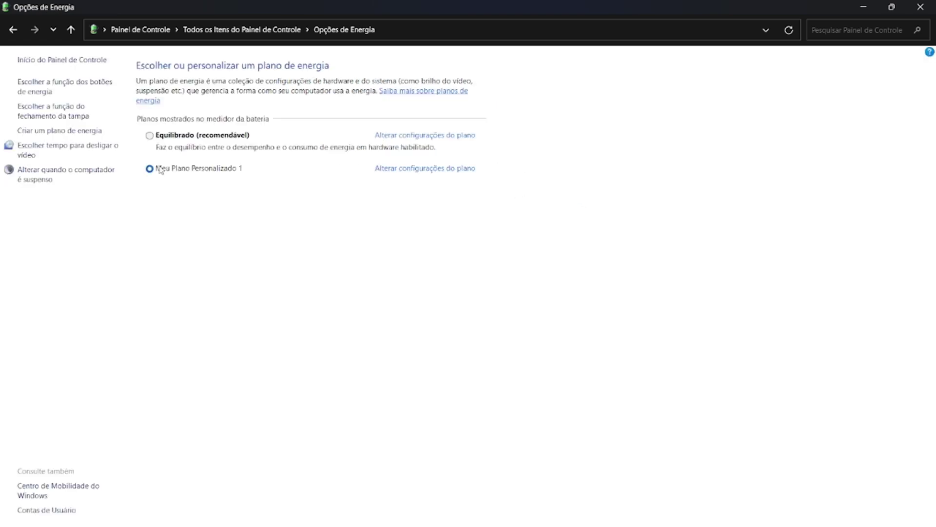
left_click(920, 7)
Open the advanced power settings of Meu Plano Personalizado 1, minimize the Painel de Controle and move the dialog to the middle of the desktop
mouse_move(288, 524)
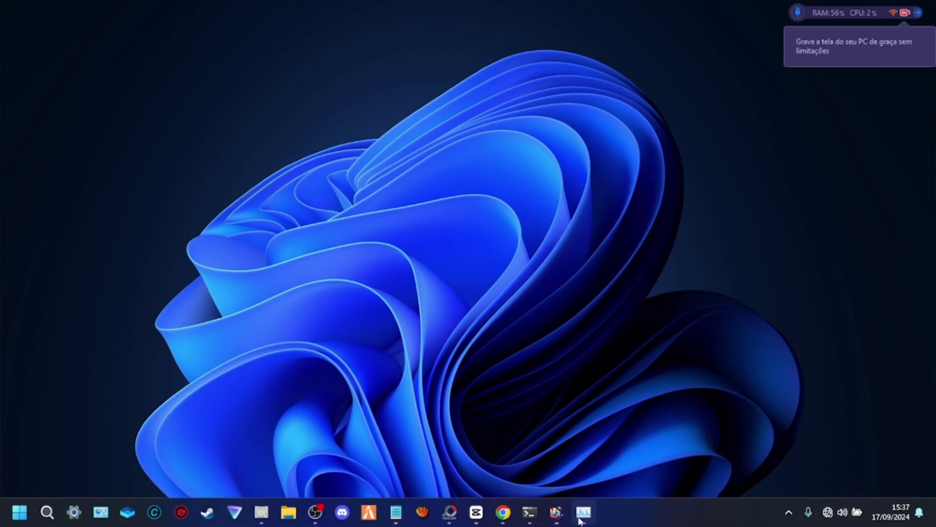
left_click(584, 511)
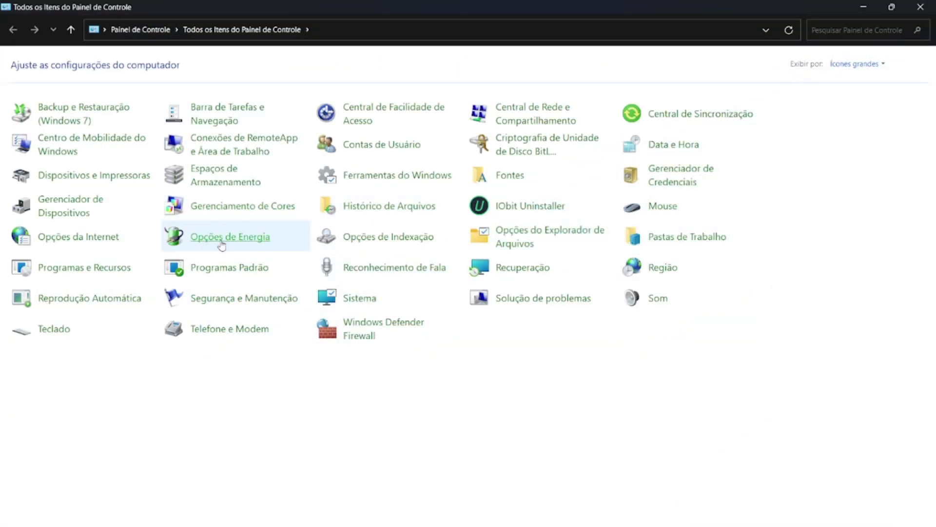
left_click(225, 239)
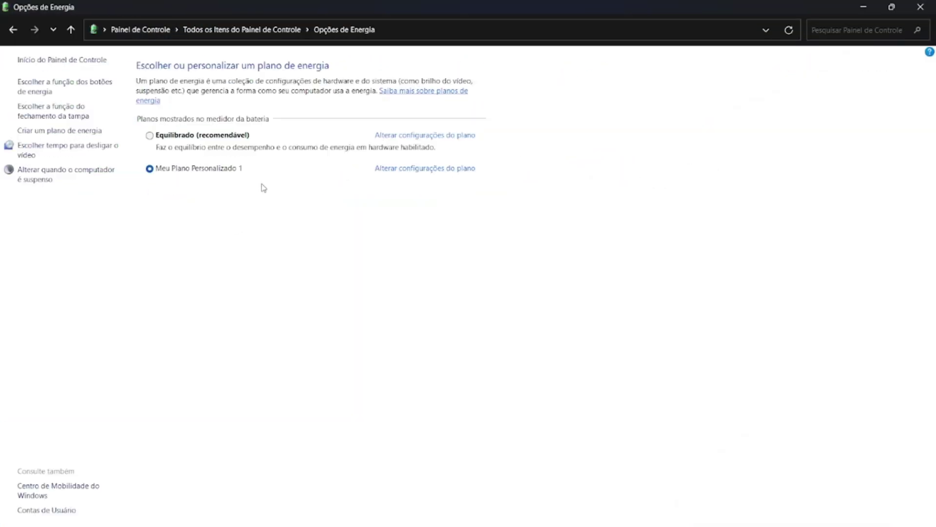
left_click(421, 170)
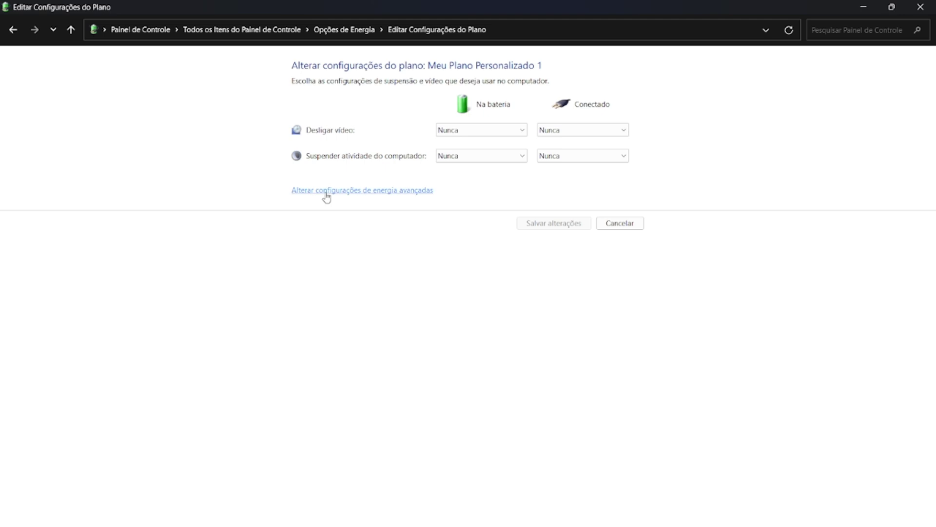
left_click(389, 192)
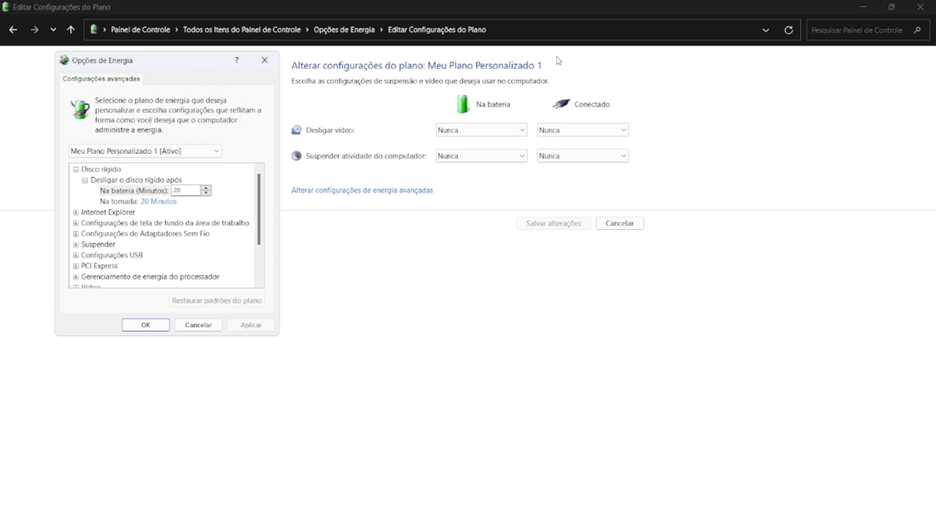
left_click(864, 7)
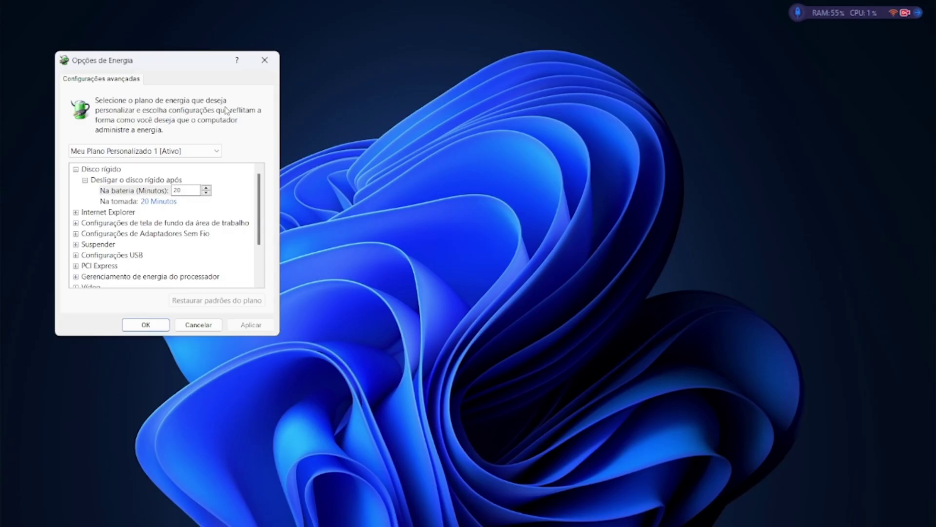
left_click_drag(222, 61, 484, 102)
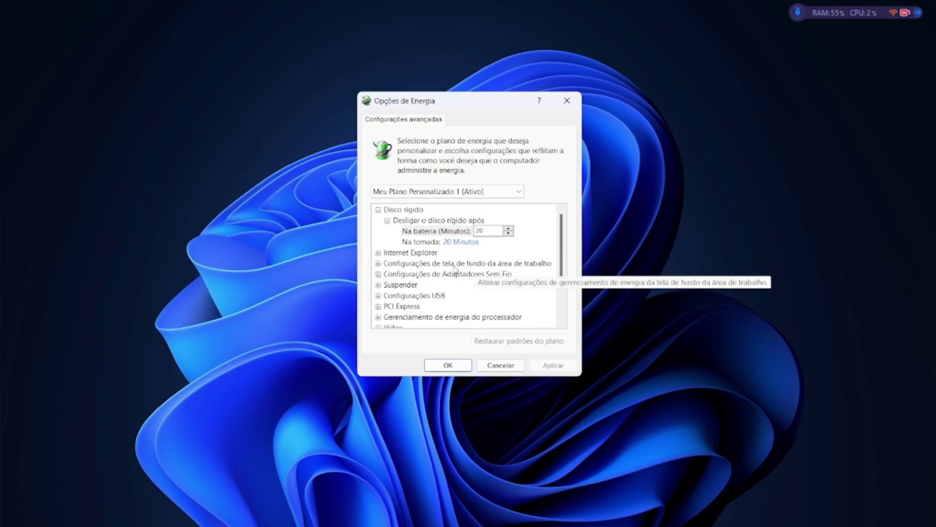
Collapse Disco rígido and set Configuração de suspensão seletiva USB na bateria to Desabilitado
left_click(378, 210)
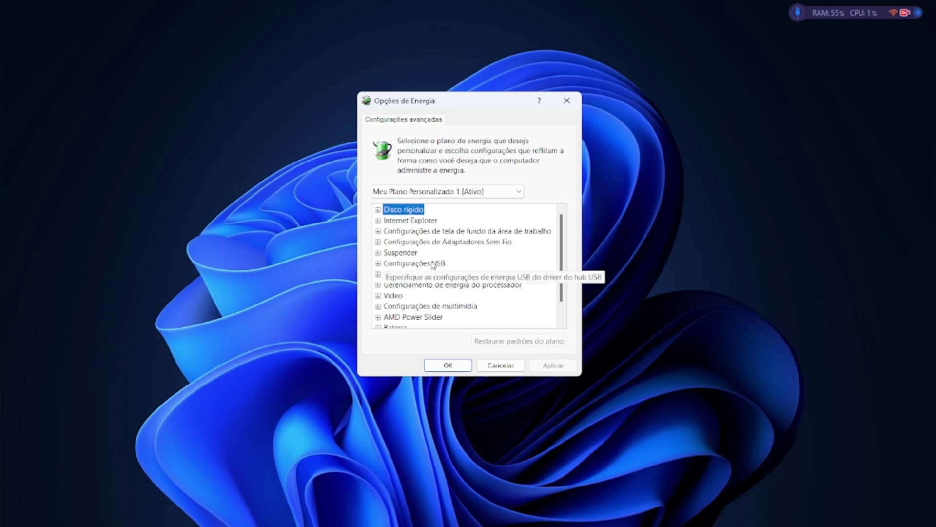
left_click(378, 263)
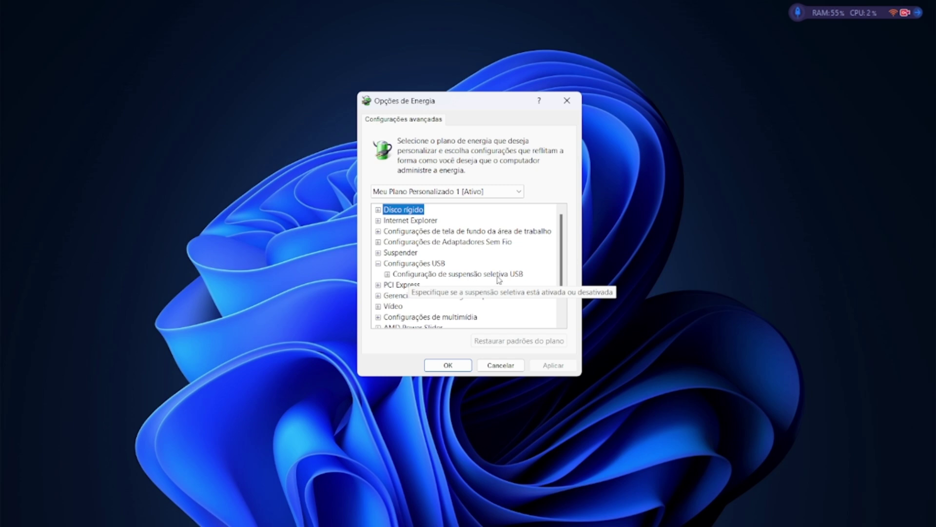
left_click(388, 275)
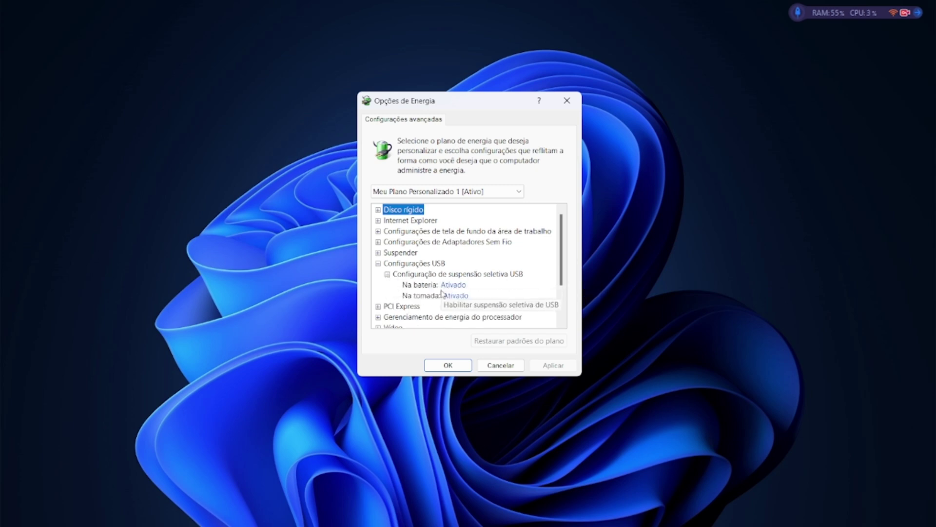
left_click(456, 284)
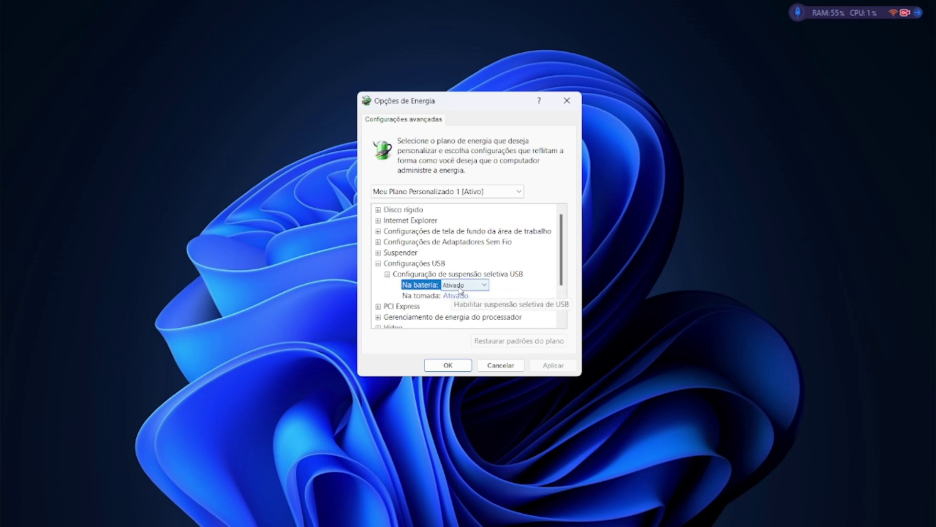
left_click(484, 285)
left_click(474, 302)
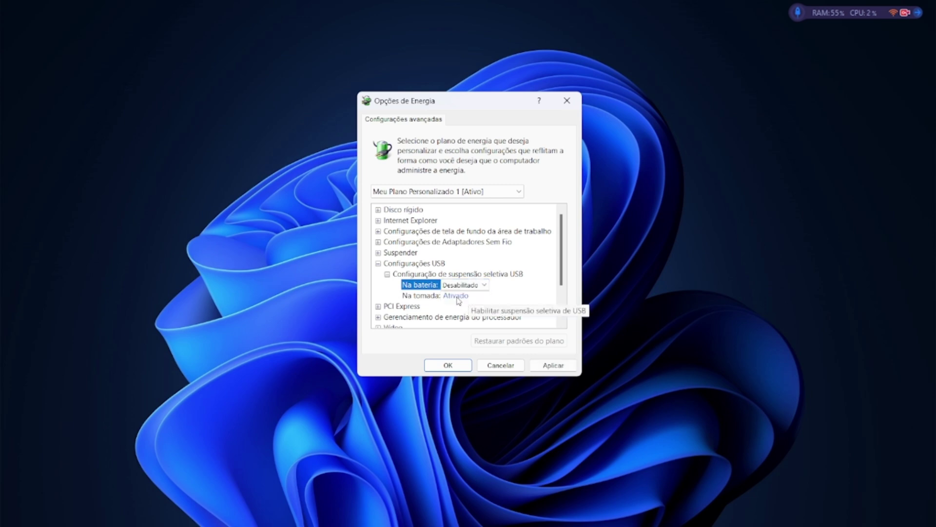
Set the USB selective suspend na tomada to Desabilitado, apply the changes and close the advanced power settings
left_click(488, 295)
left_click(487, 295)
left_click(485, 312)
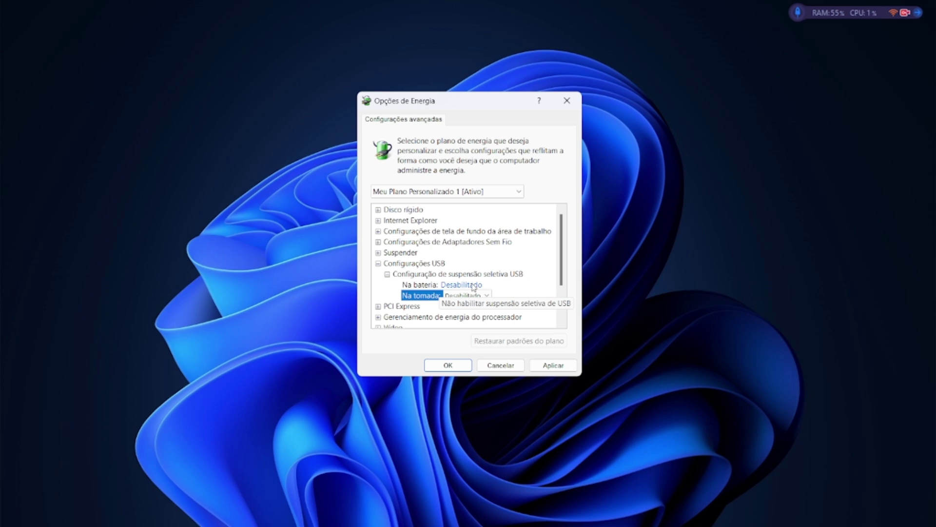
left_click(551, 365)
left_click(455, 364)
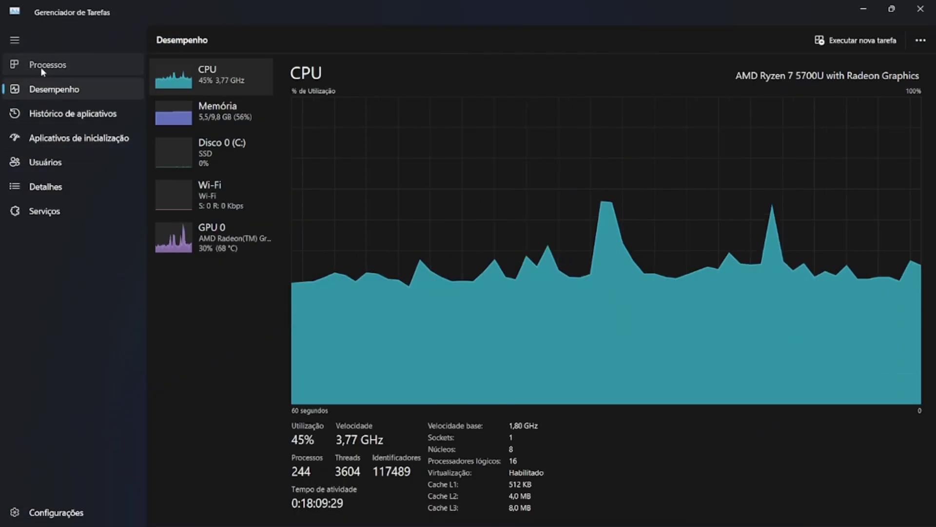
End the background task "Cut, convert or merge audio and video" in the Processos list of the Gerenciador de Tarefas
left_click(42, 67)
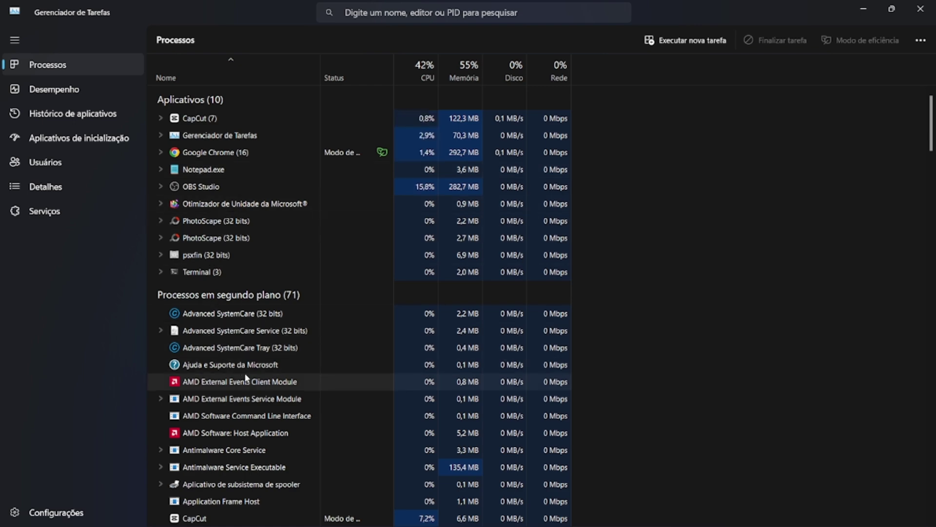
scroll(244, 372, "down", 5)
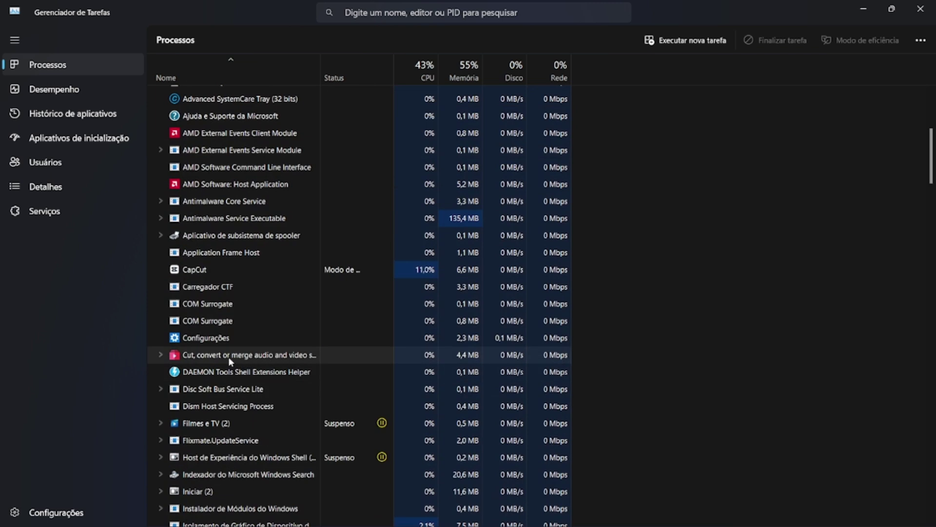
scroll(228, 356, "down", 1)
right_click(215, 315)
mouse_move(258, 351)
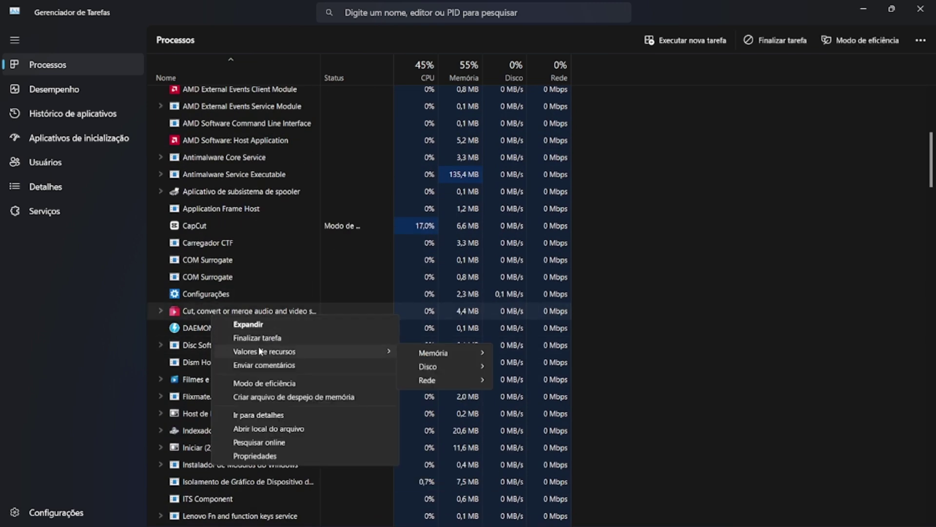
left_click(192, 314)
right_click(191, 315)
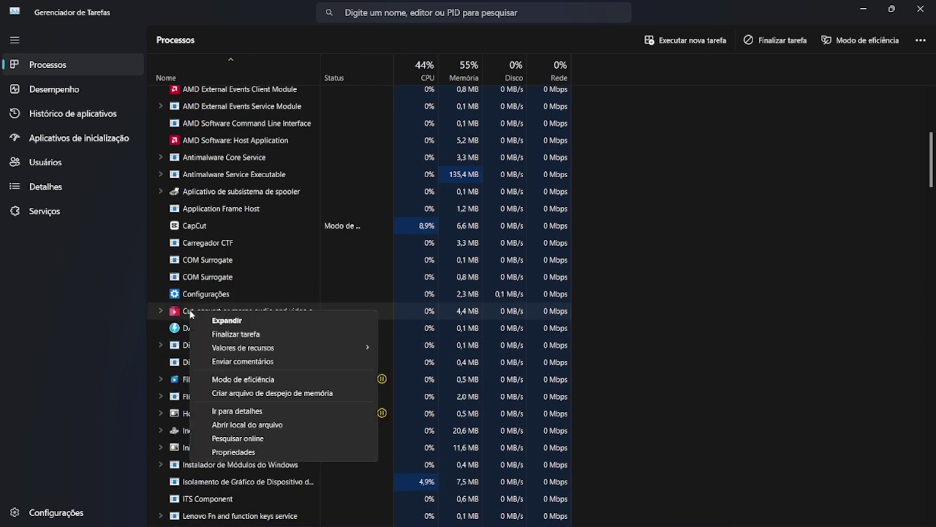
left_click(238, 336)
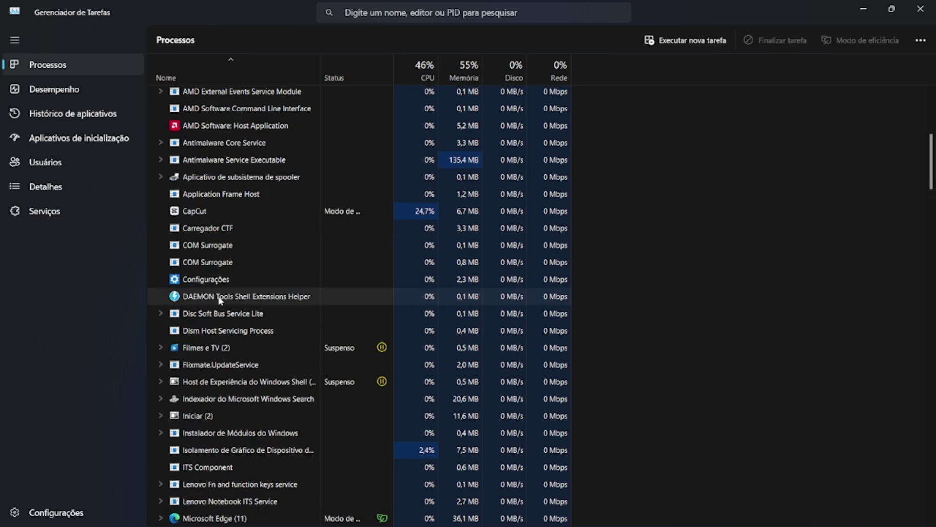
End the background tasks DAEMON Tools Shell Extensions Helper and Filmes e TV
right_click(219, 298)
left_click(249, 304)
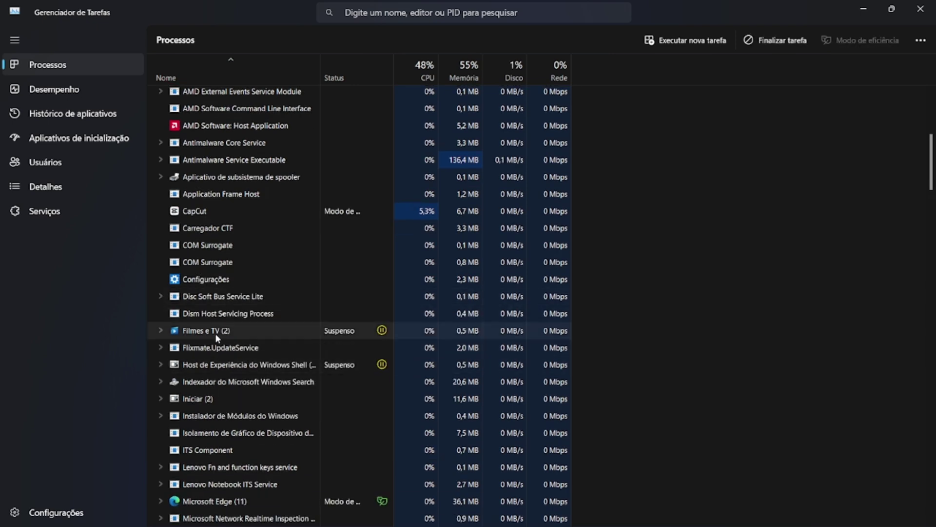
right_click(215, 332)
left_click(257, 371)
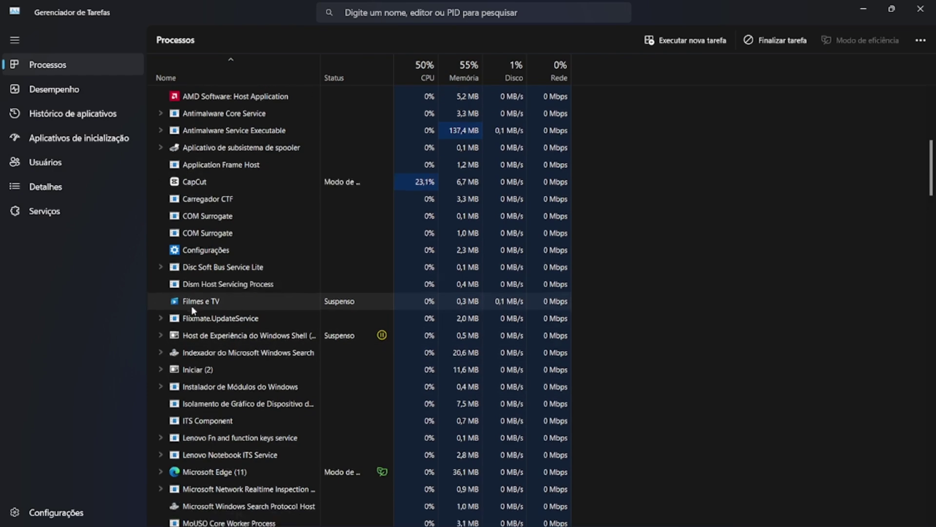
End the Microsoft Edge background task and look through the remaining processes
scroll(193, 310, "down", 3)
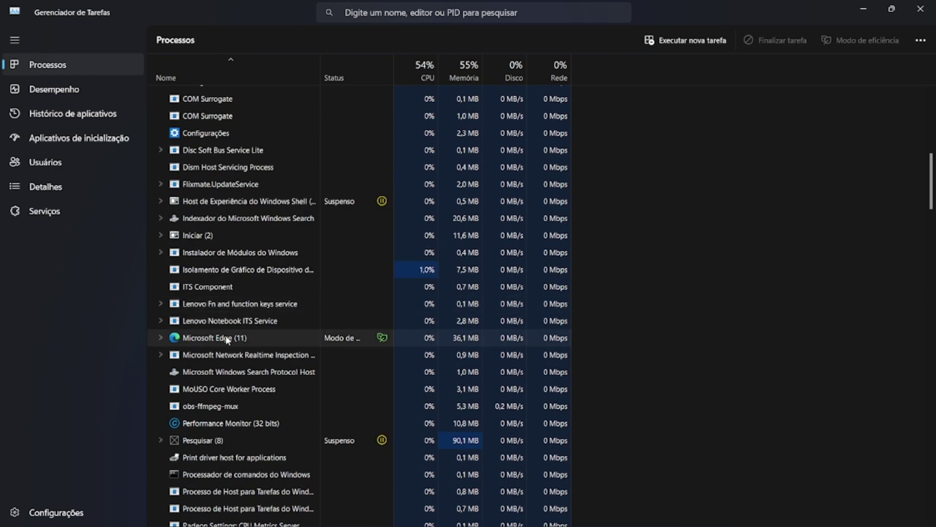
right_click(227, 340)
left_click(248, 373)
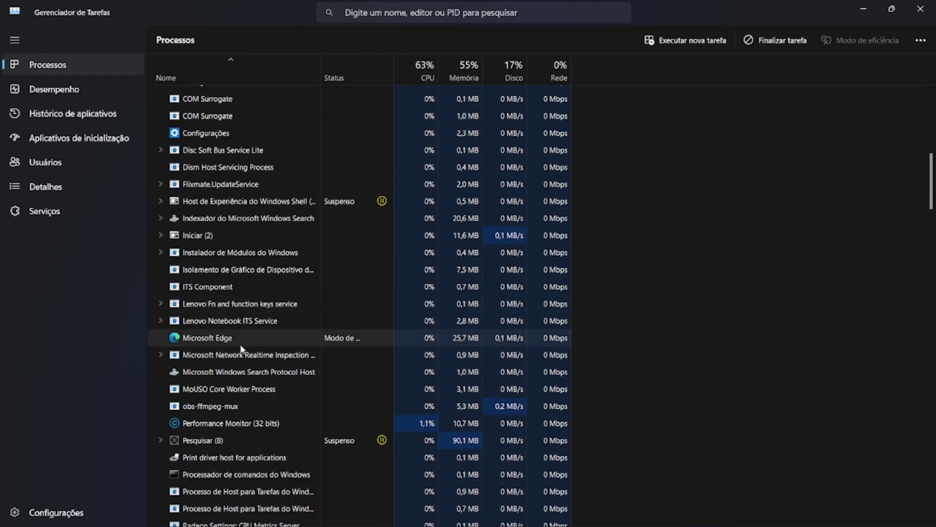
scroll(241, 348, "down", 8)
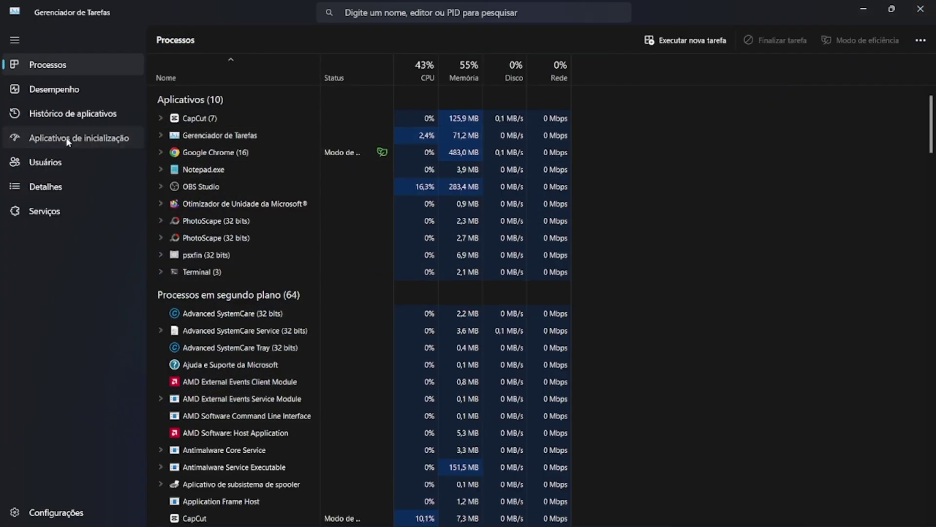
View the Aplicativos de inicialização, check the options available for ASCTray and dismiss them without choosing one
left_click(69, 140)
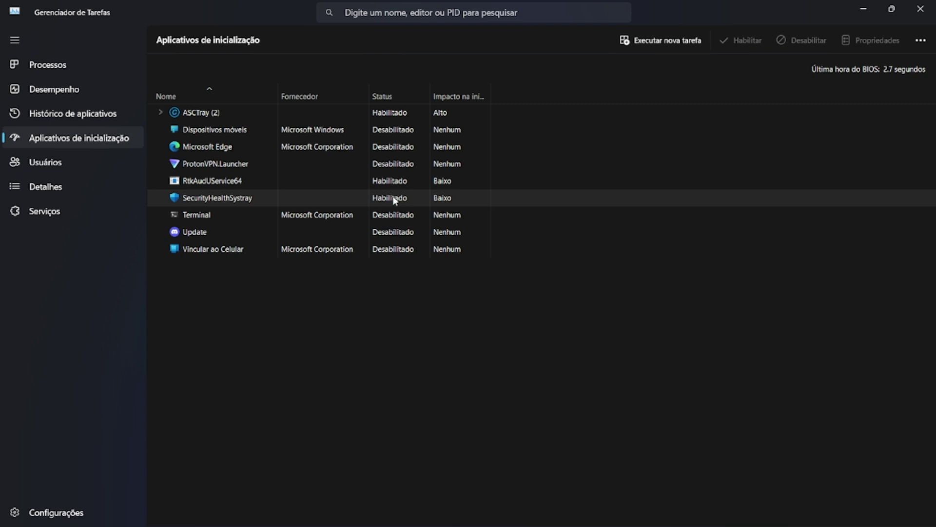
right_click(385, 113)
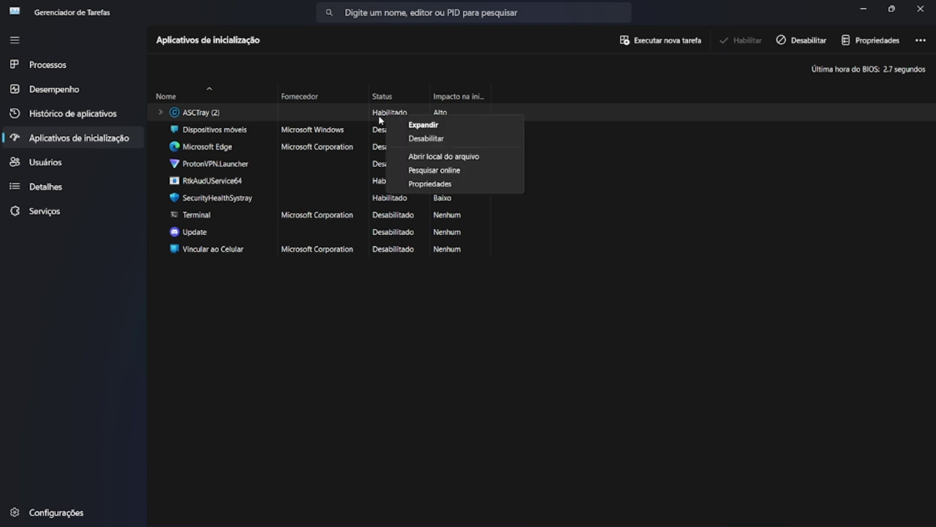
left_click(241, 220)
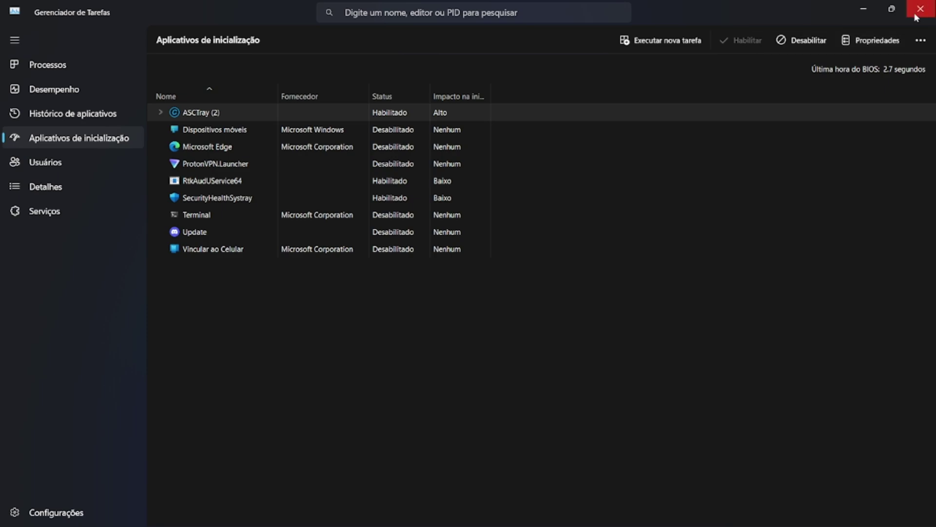
Close the Gerenciador de Tarefas and open the Aplicativos instalados page of the Windows settings
left_click(931, 6)
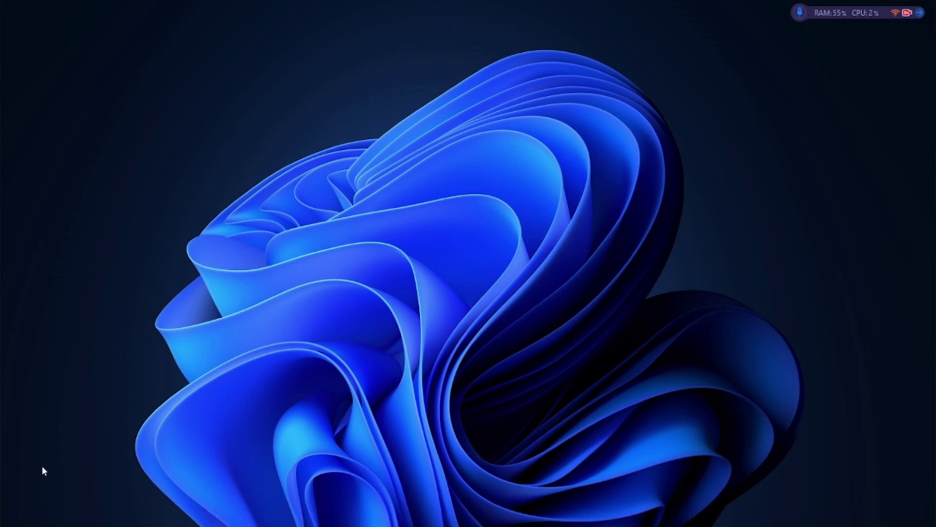
mouse_move(75, 521)
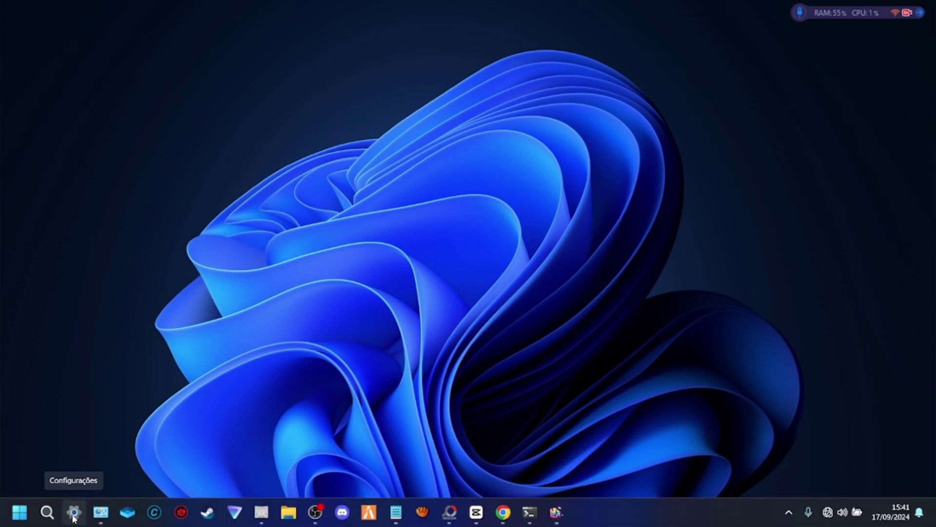
left_click(47, 512)
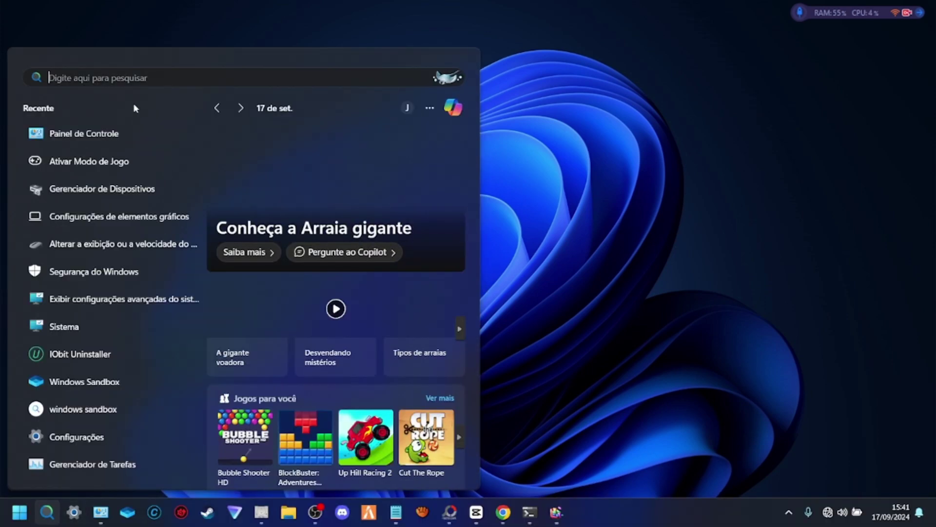
type("aplicativos e re")
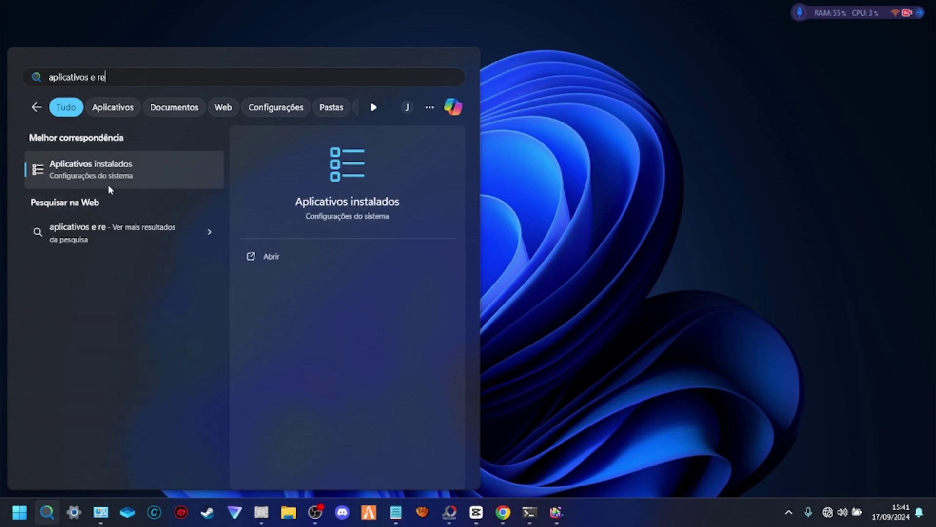
left_click(81, 169)
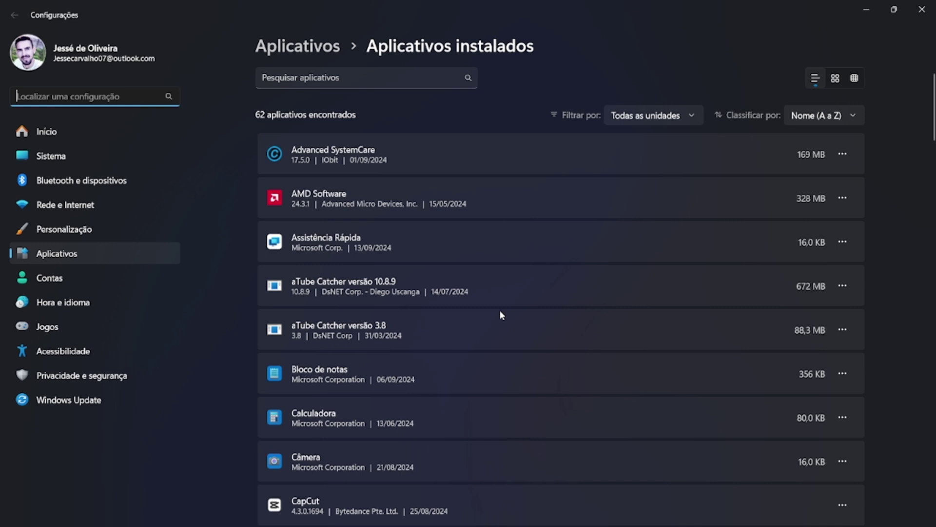
Uninstall Dolby Audio from the list of installed apps
scroll(501, 313, "down", 5)
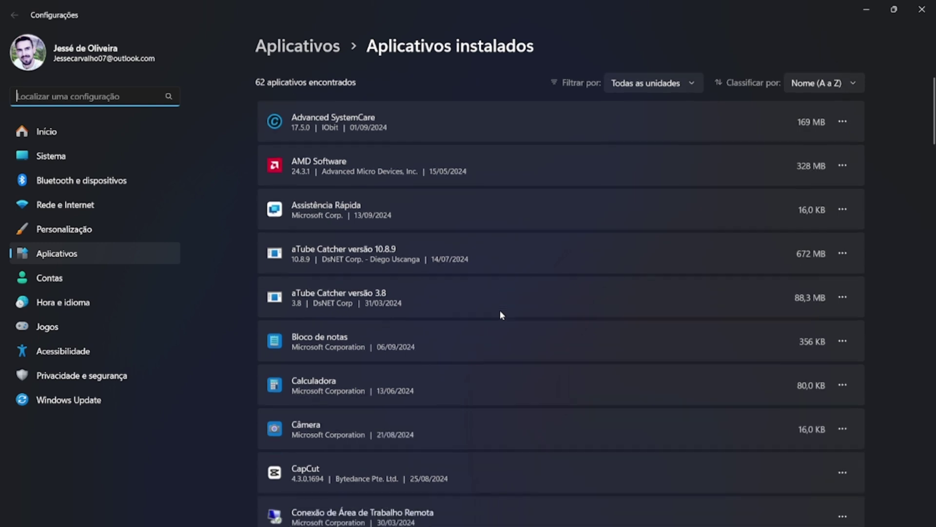
scroll(499, 310, "down", 5)
scroll(499, 311, "up", 3)
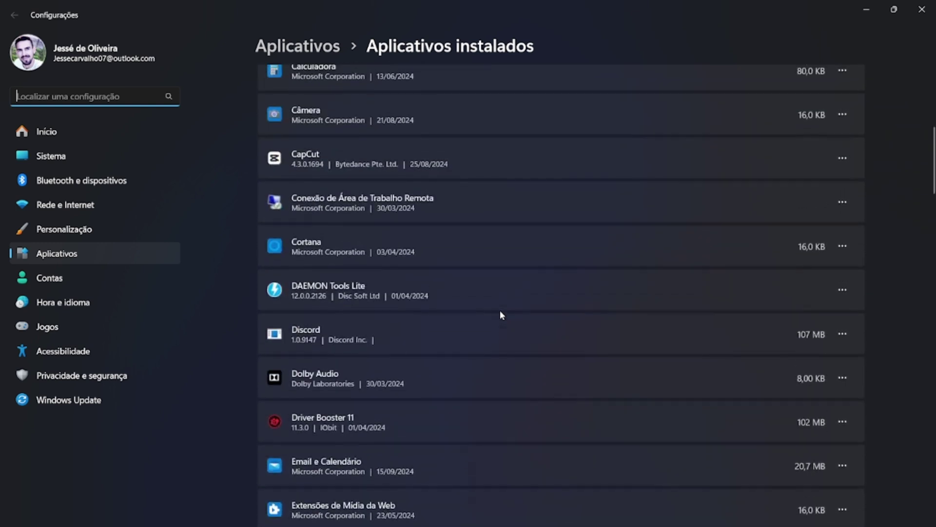
scroll(343, 330, "down", 3)
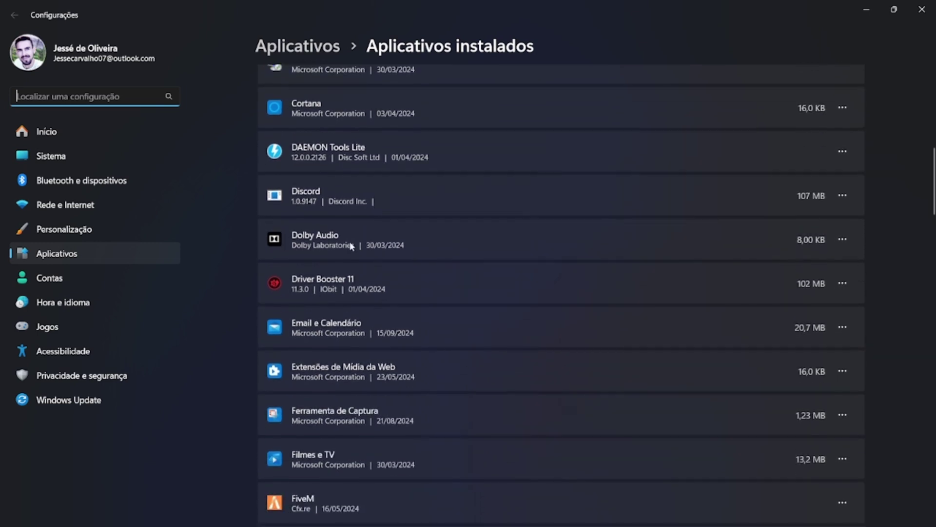
left_click(843, 238)
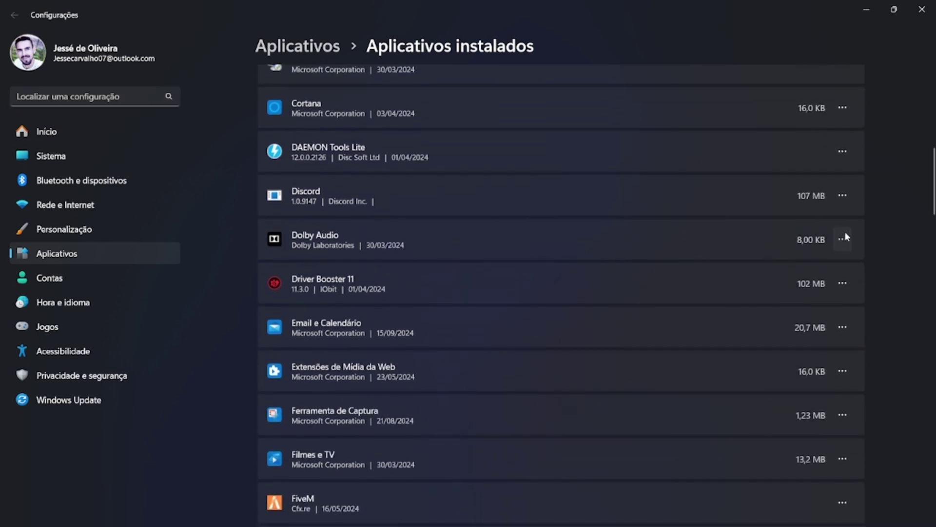
left_click(742, 308)
left_click(817, 305)
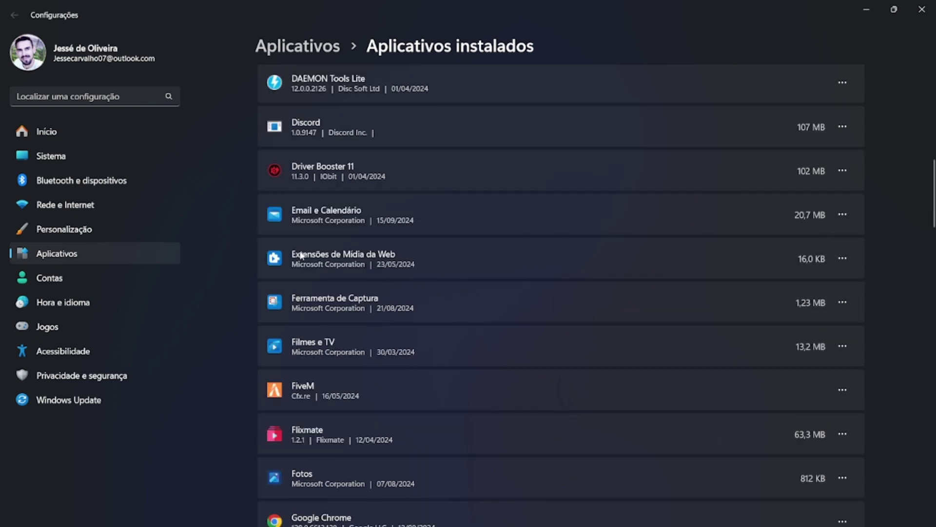
Uninstall Extensões de Mídia da Web from the list of installed apps
left_click(843, 260)
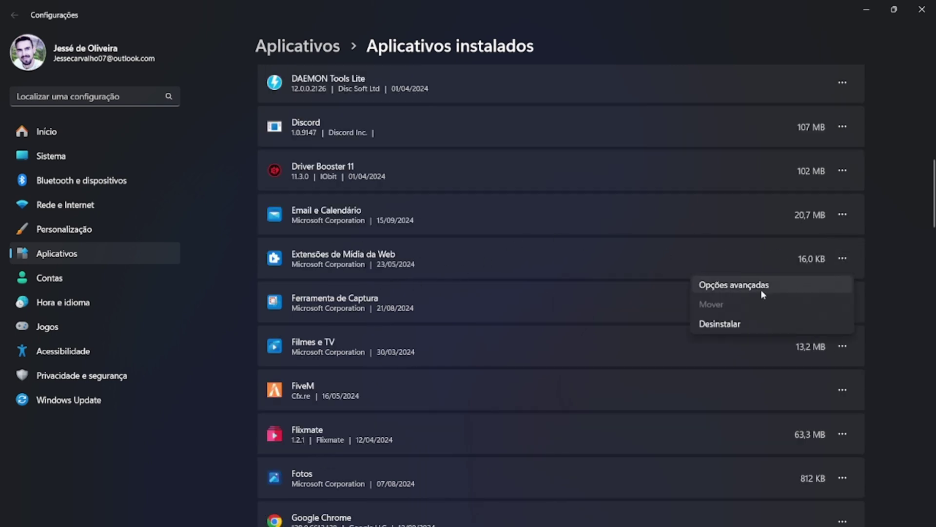
left_click(731, 324)
left_click(815, 323)
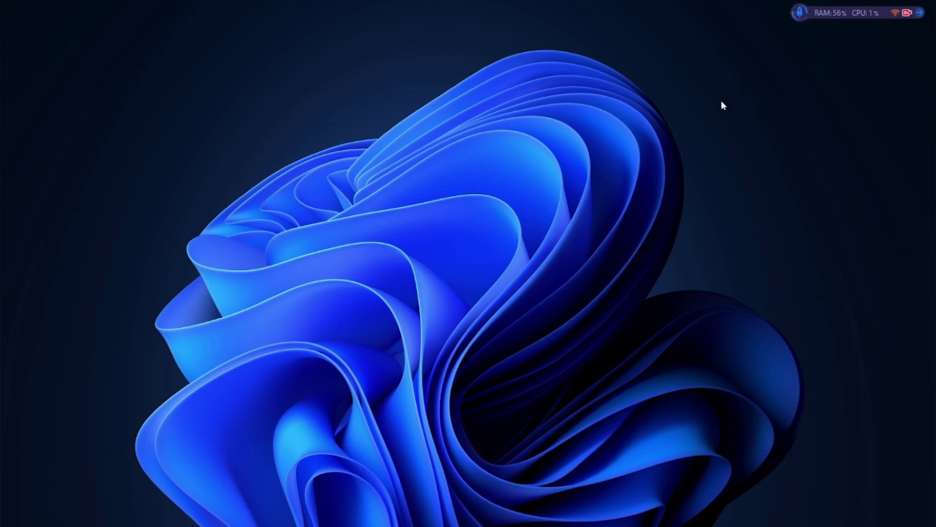
Open the Barra de Tarefas settings and review the taskbar items and system tray icon options
mouse_move(732, 509)
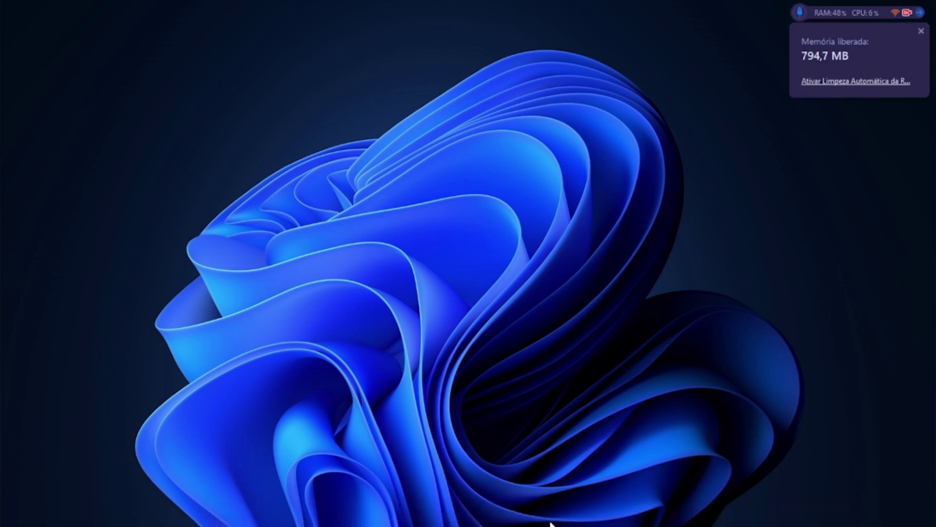
mouse_move(629, 516)
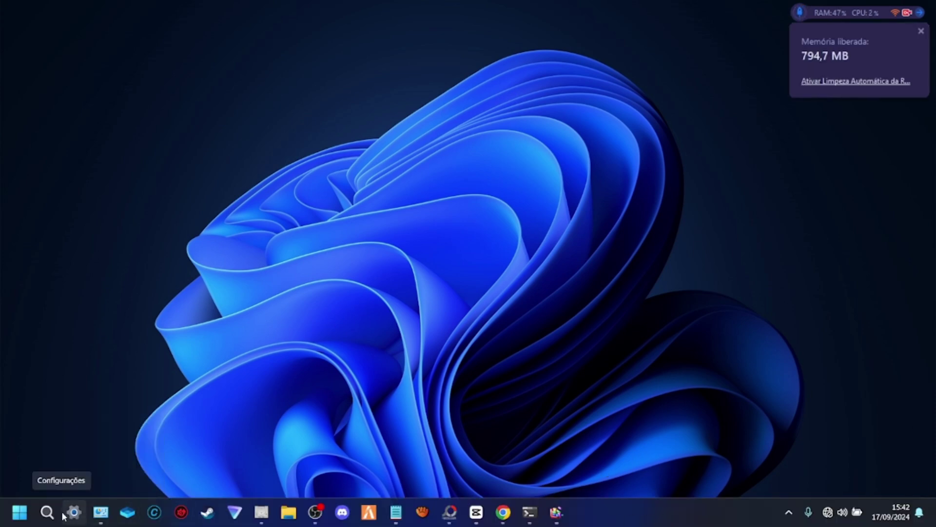
right_click(675, 513)
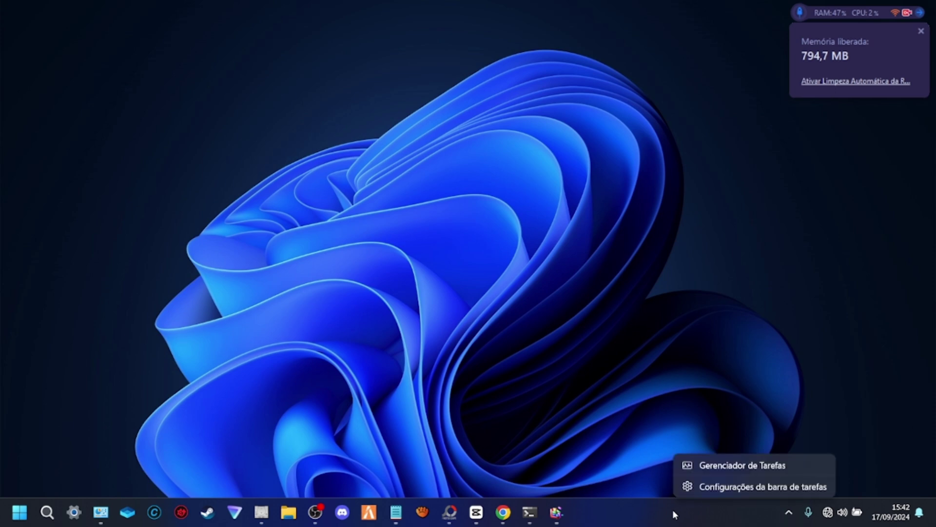
left_click(716, 493)
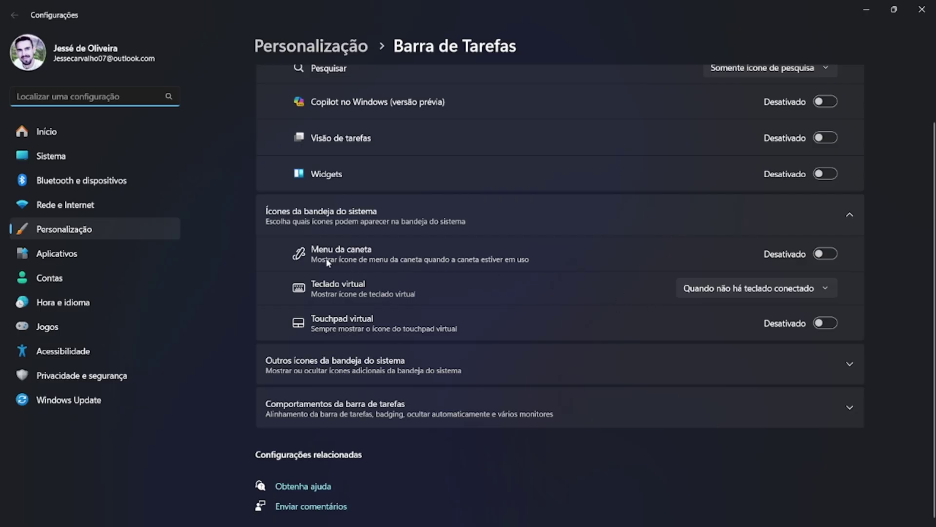
scroll(394, 317, "up", 1)
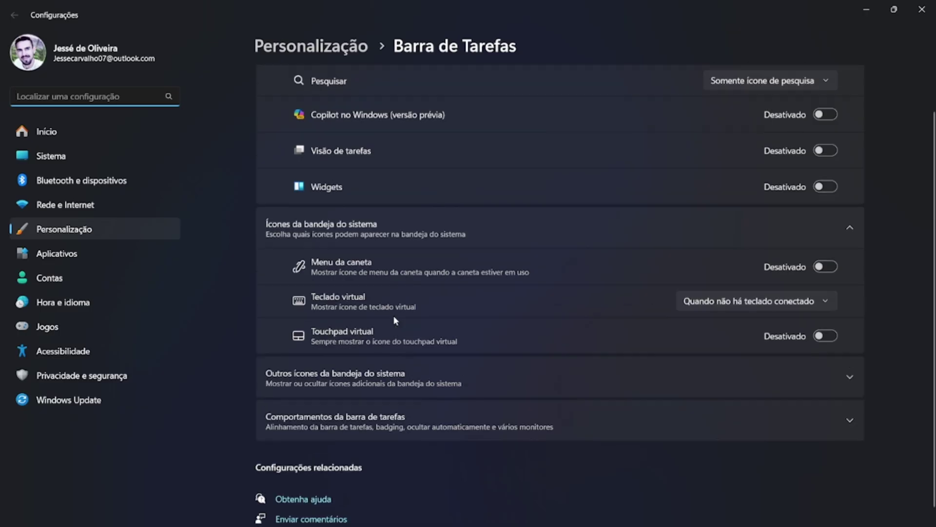
scroll(395, 320, "up", 1)
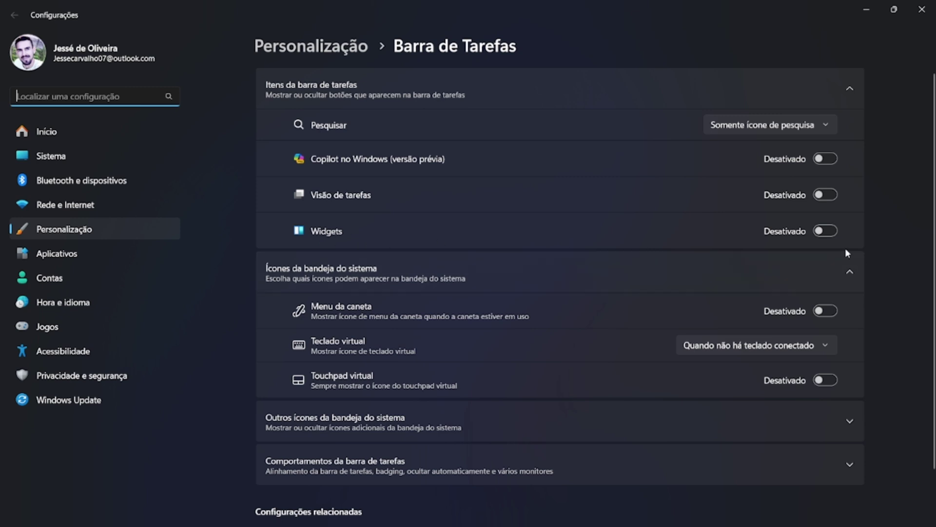
Try Pesquisar ícone e rótulo and Caixa de pesquisa for the taskbar's Pesquisar item, and return it to Somente ícone de pesquisa
left_click(826, 125)
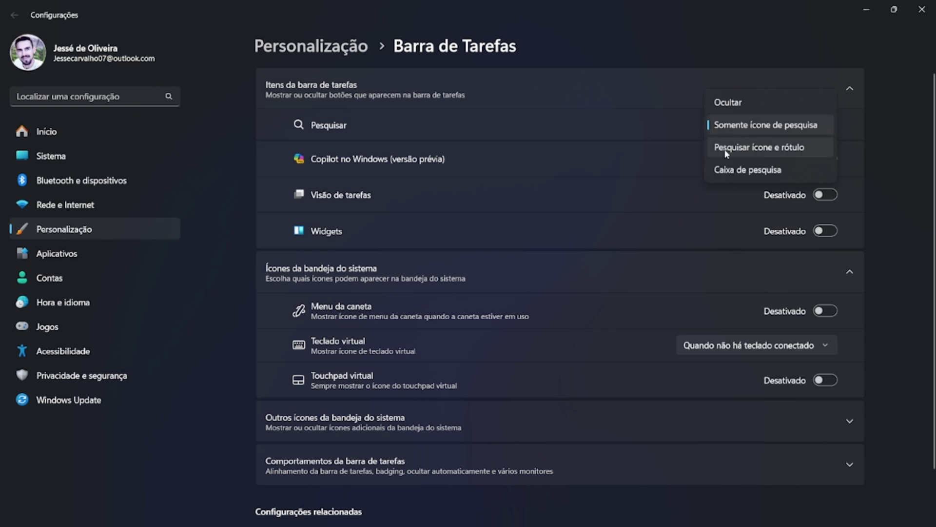
left_click(758, 148)
mouse_move(106, 524)
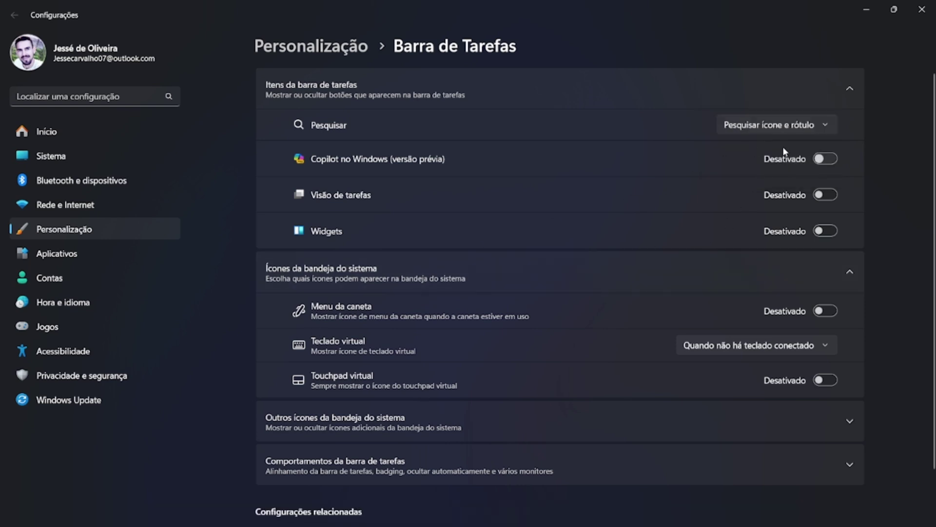
left_click(787, 128)
left_click(780, 148)
mouse_move(69, 522)
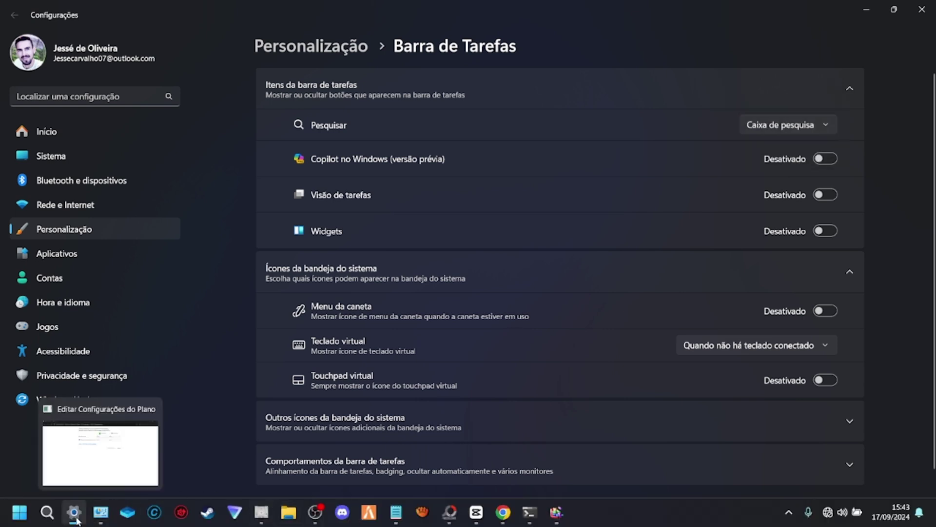
left_click(781, 125)
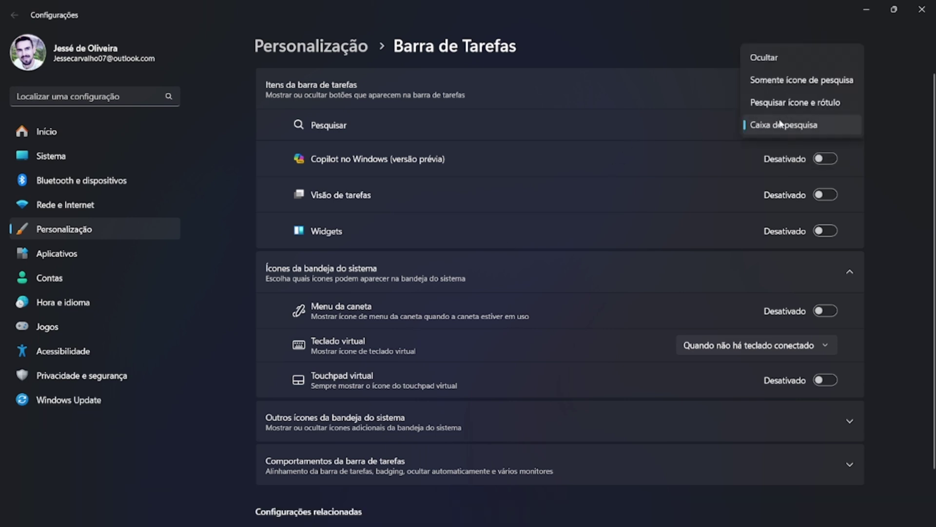
left_click(776, 79)
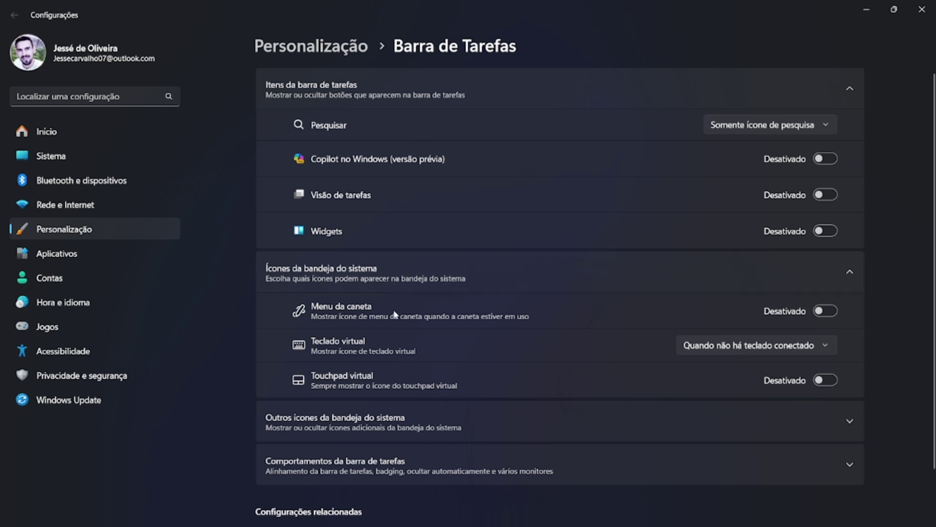
Expand Comportamentos da barra de tarefas and look through its options
scroll(395, 314, "down", 1)
scroll(399, 162, "up", 1)
scroll(483, 425, "down", 1)
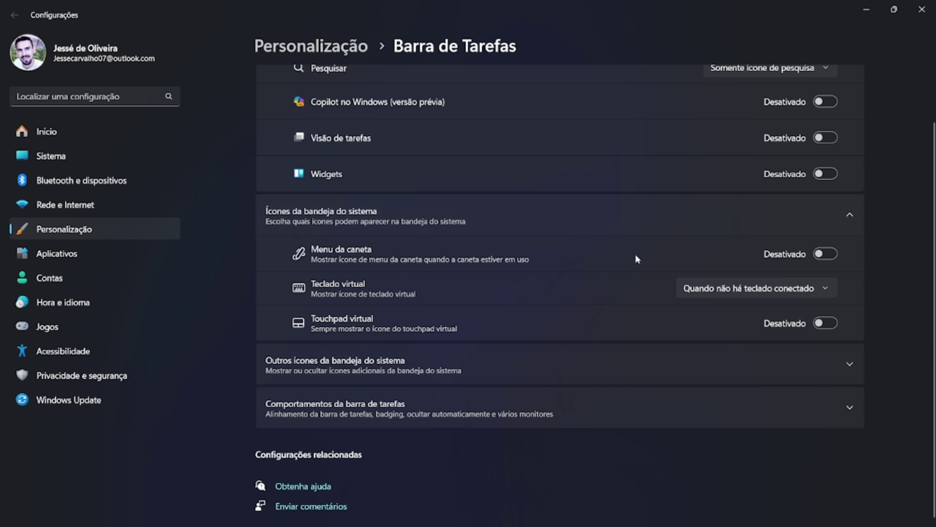
left_click(481, 414)
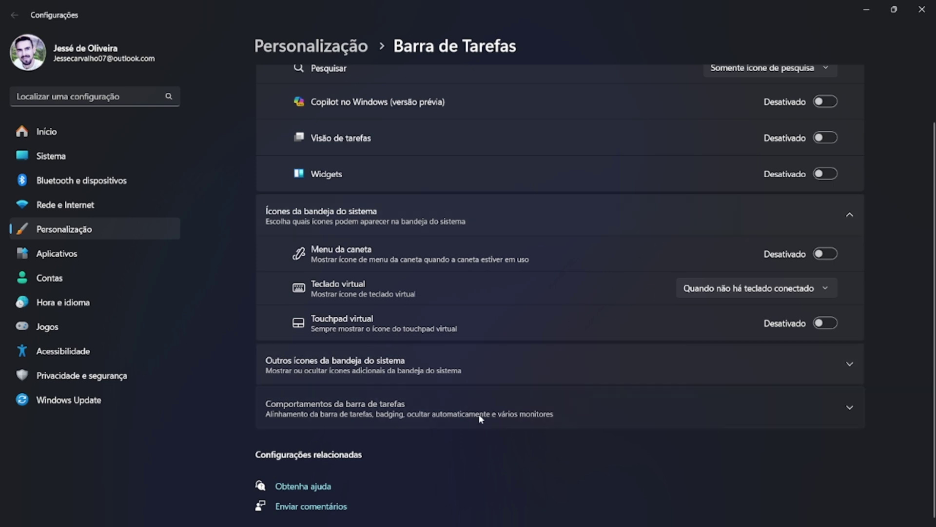
scroll(356, 268, "down", 4)
scroll(356, 268, "down", 1)
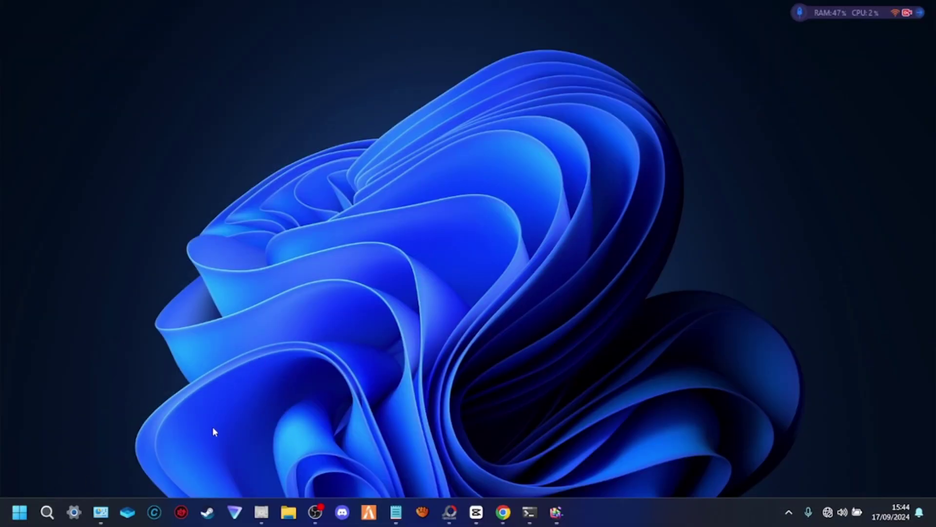
Run msconfig to open Configuração do Sistema, correcting the misspelled command
key("super+r")
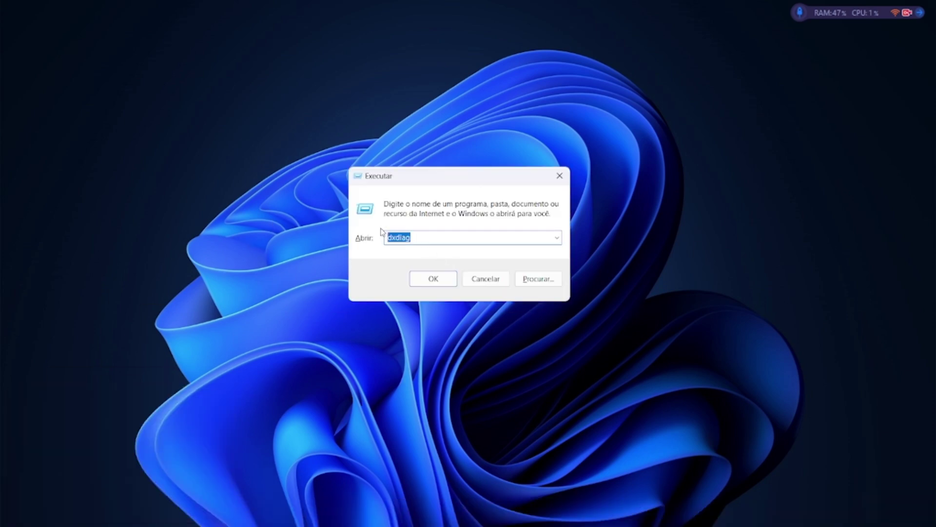
type("mscofig")
key("Return")
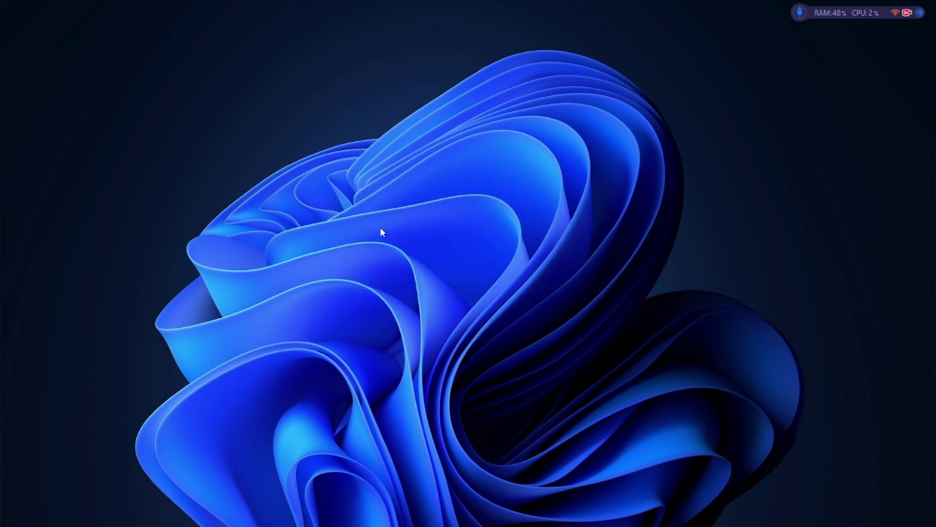
left_click(591, 276)
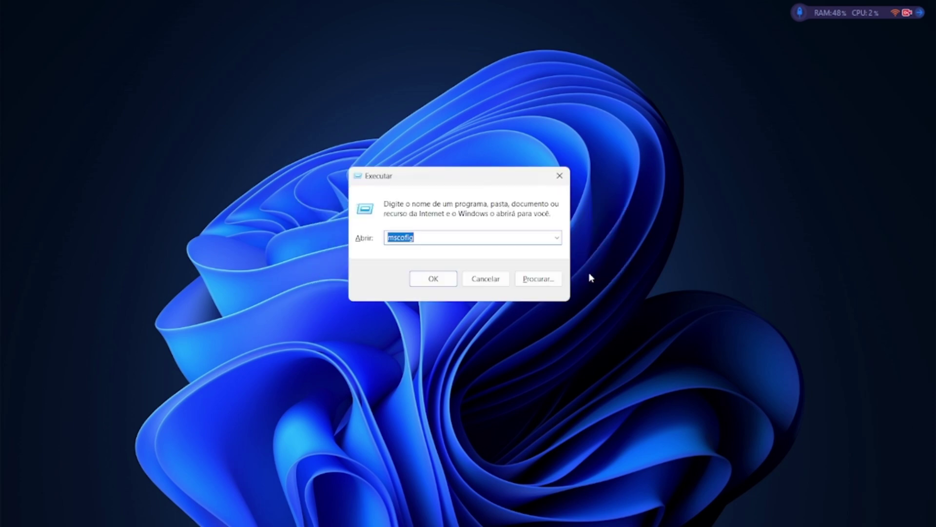
left_click(403, 237)
type("n")
key("Return")
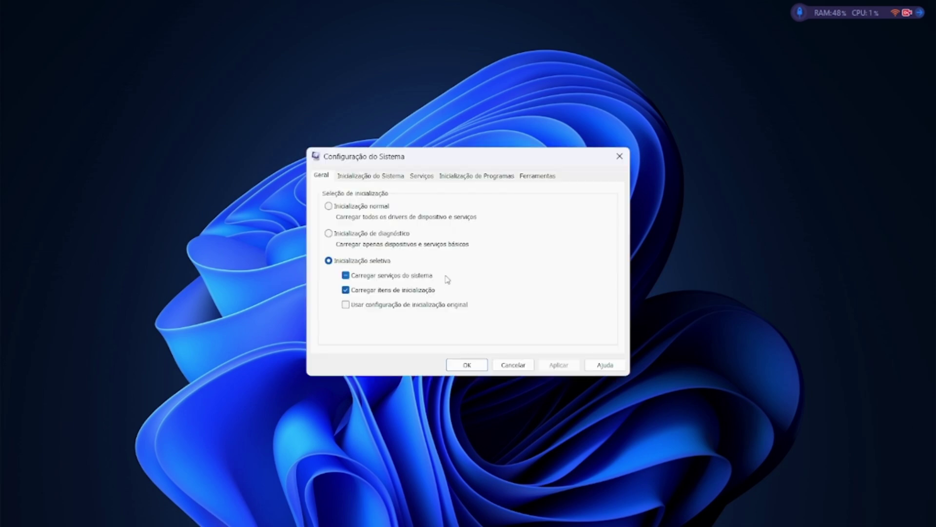
Set Número de processadores to 16 in the advanced boot options of the Windows 11 entry
left_click_drag(460, 157, 441, 118)
left_click(361, 139)
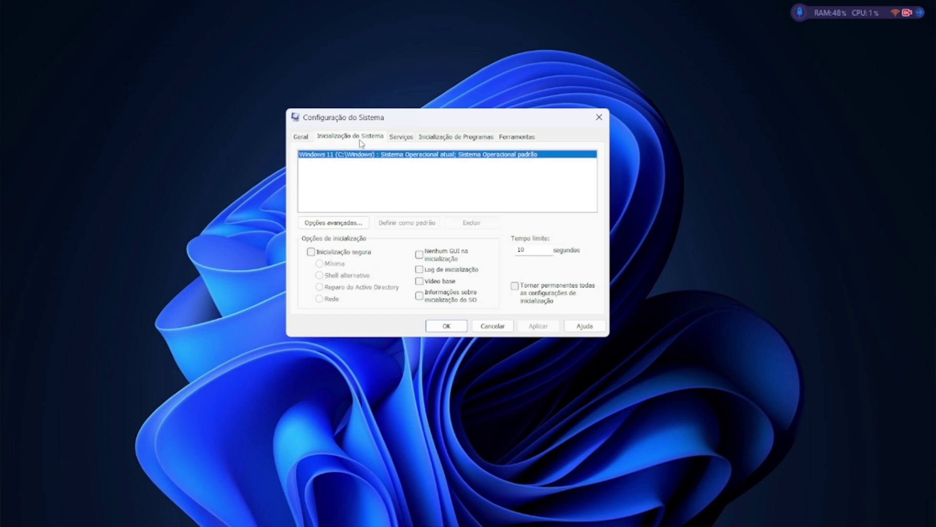
left_click(315, 224)
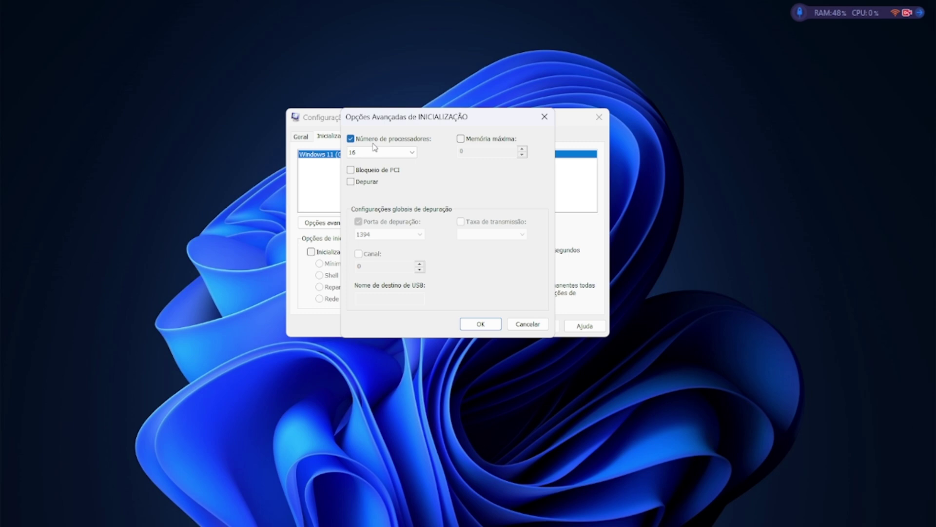
left_click(412, 152)
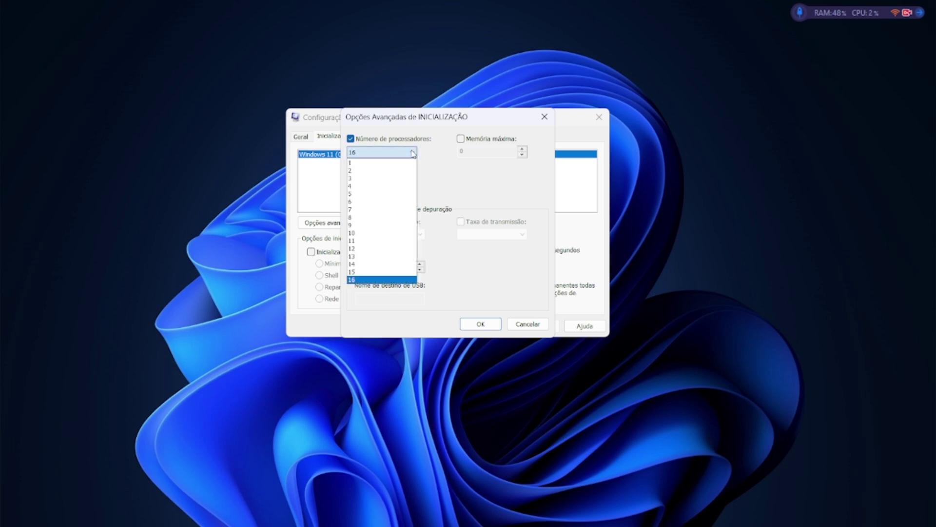
left_click(382, 279)
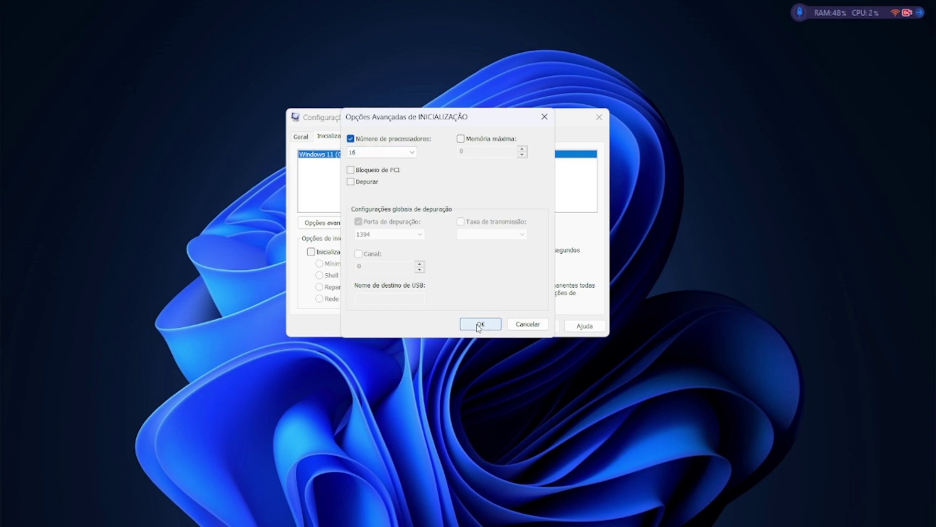
left_click(483, 324)
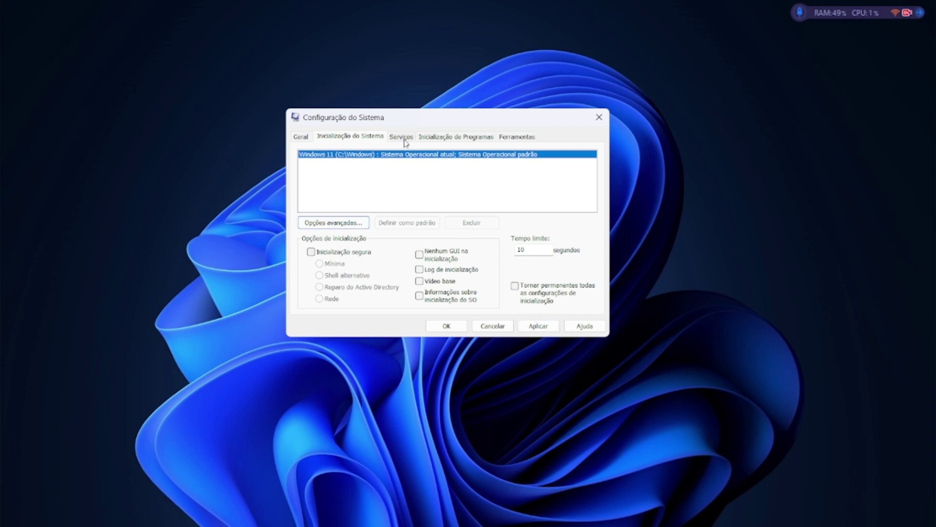
Hide all Microsoft services in the Serviços list, look through the remaining services, and confirm Configuração do Sistema
left_click(425, 139)
left_click(414, 139)
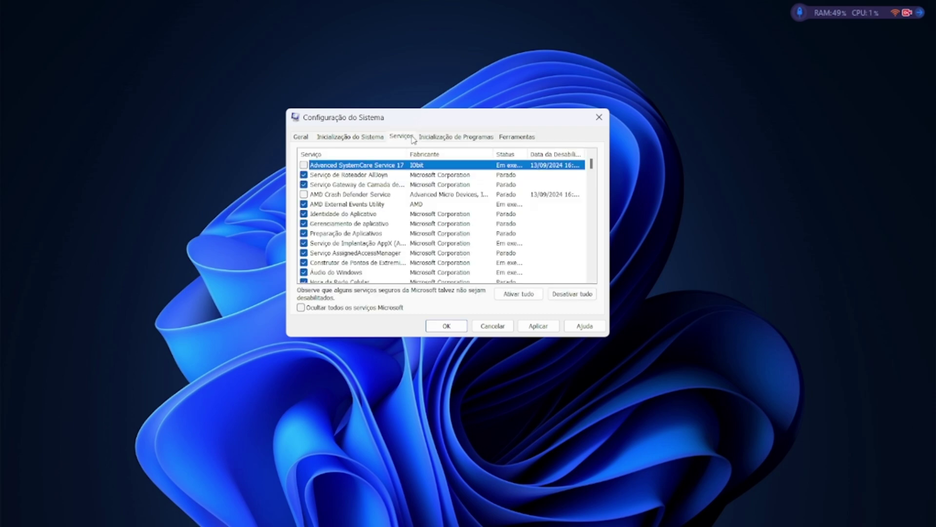
left_click(314, 308)
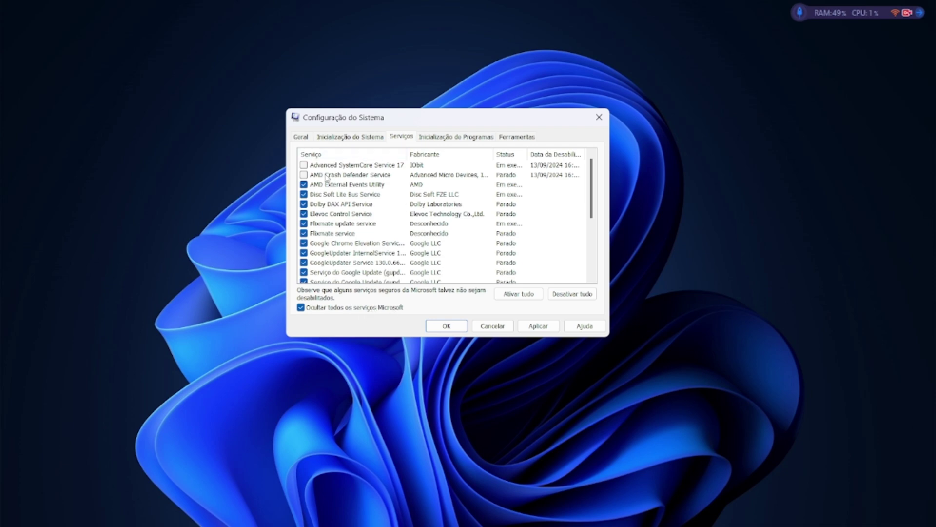
scroll(315, 220, "down", 1)
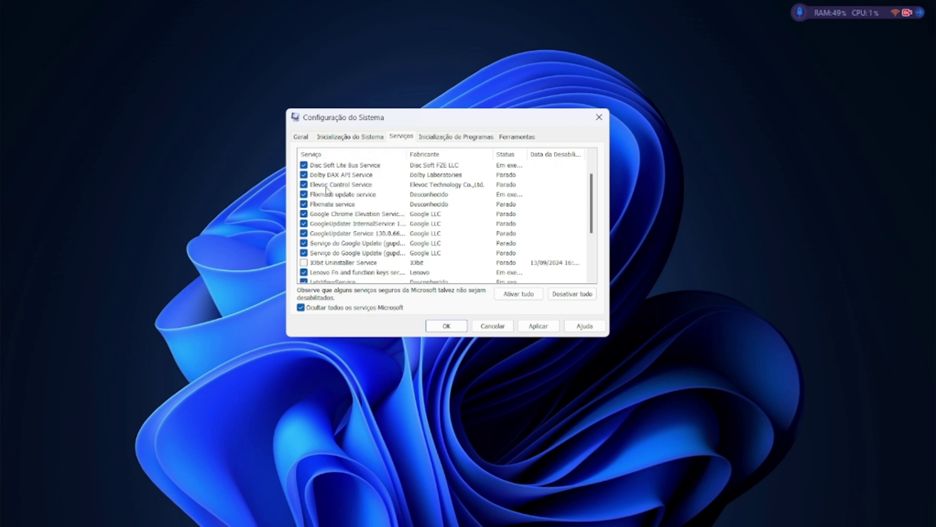
scroll(328, 189, "up", 1)
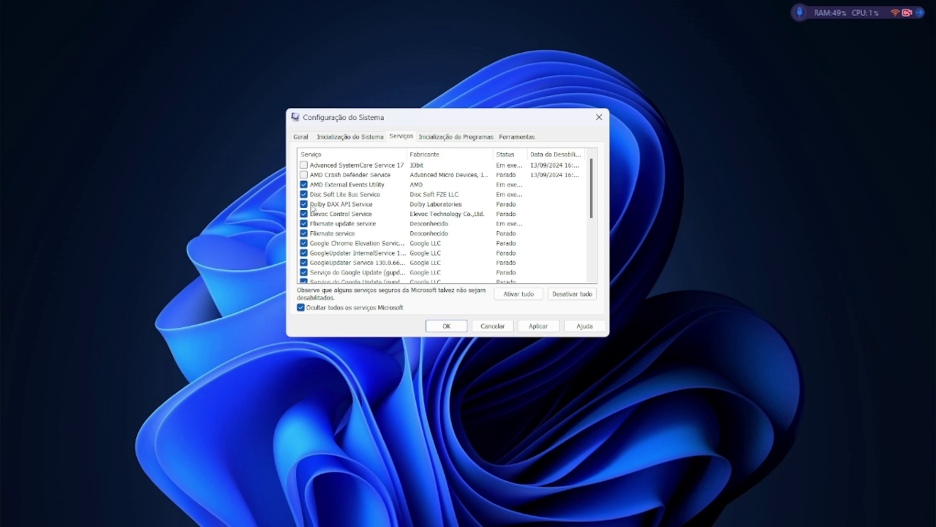
scroll(312, 207, "down", 3)
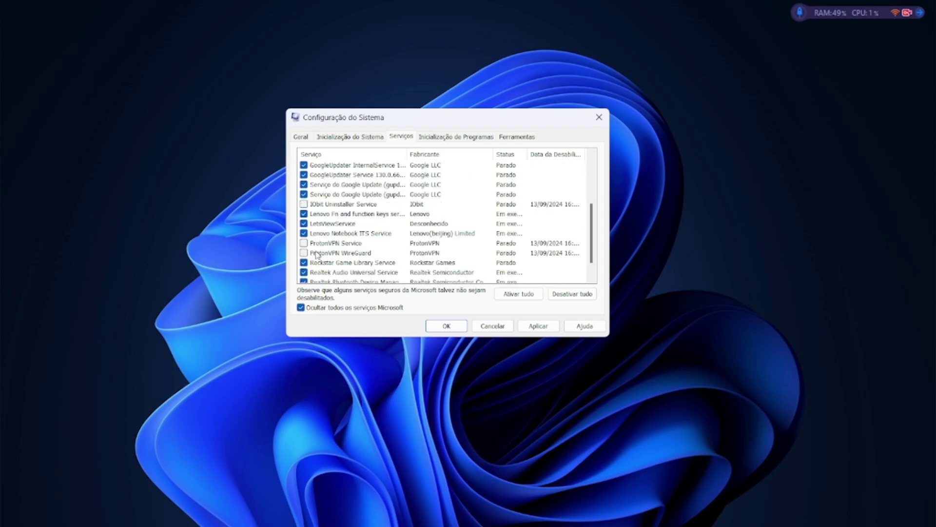
scroll(317, 255, "down", 1)
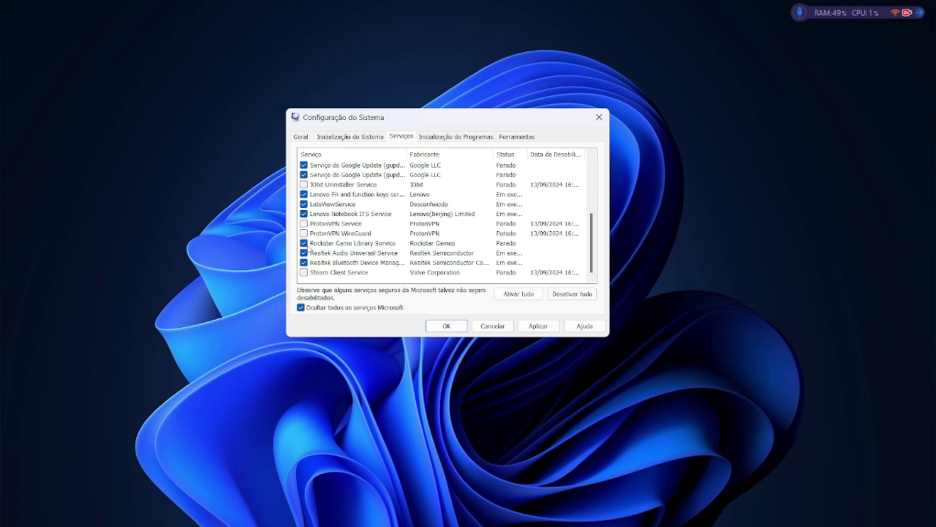
scroll(308, 248, "up", 4)
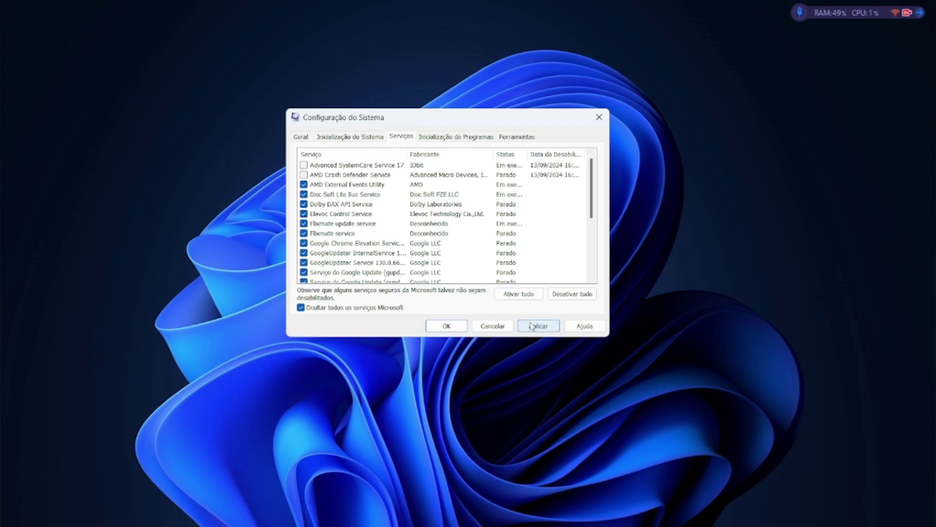
left_click(440, 326)
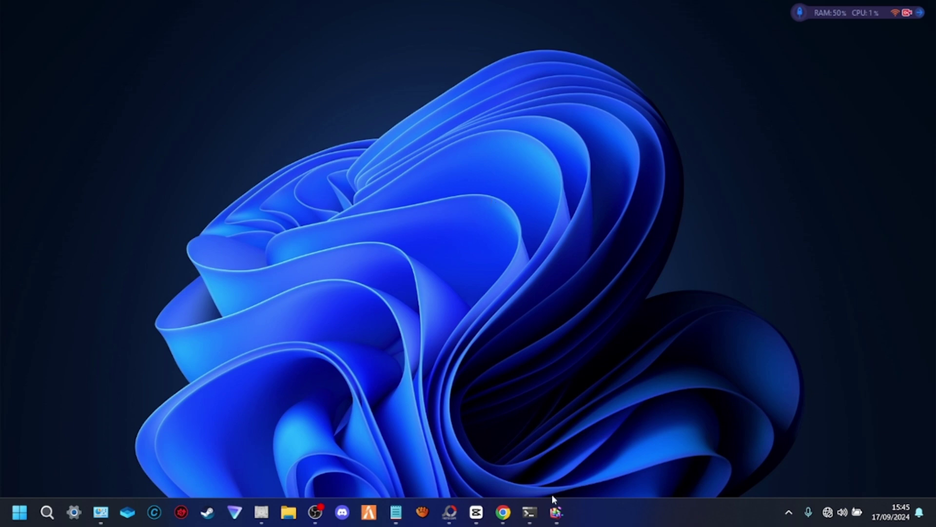
Bring up the Otimizar Unidades window and check the status of drive C:
left_click(542, 445)
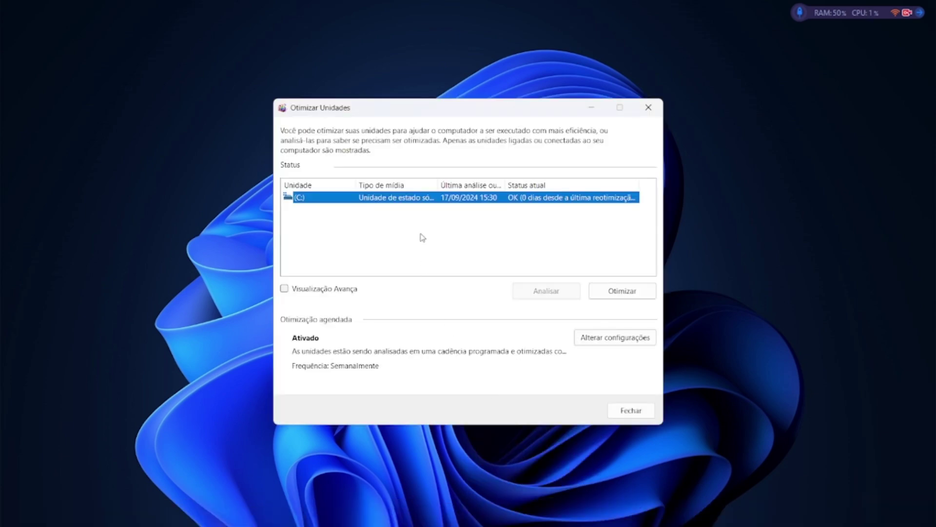
left_click_drag(479, 108, 483, 83)
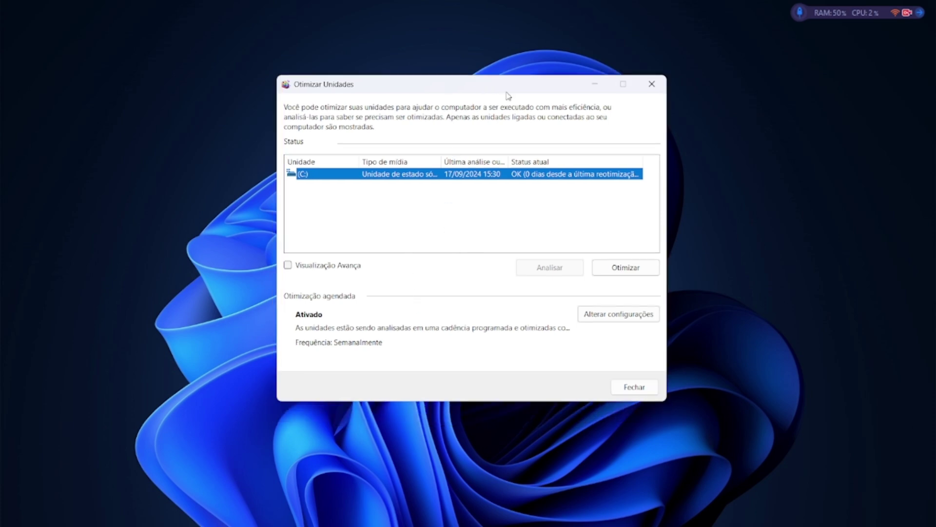
Search for "limp" to open Limpeza de Disco for drive C: and minimize the Otimizar Unidades window
mouse_move(99, 496)
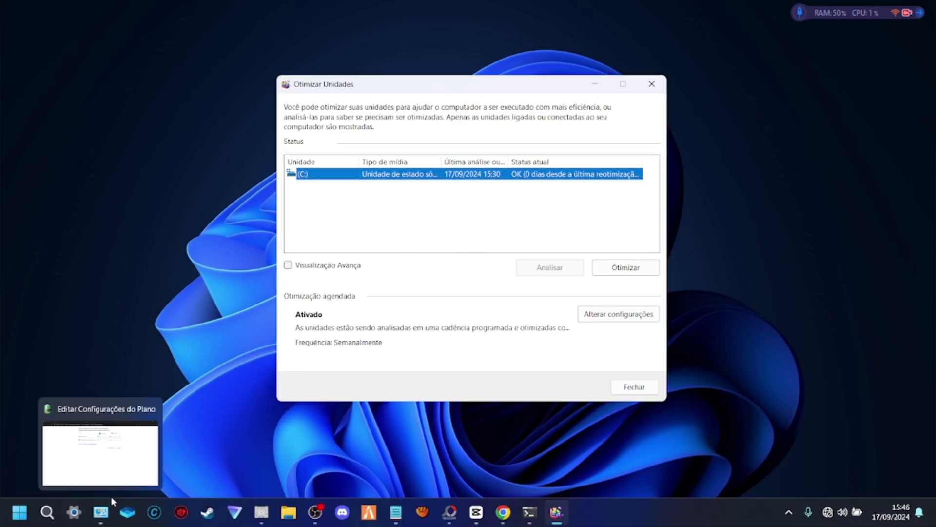
left_click(50, 514)
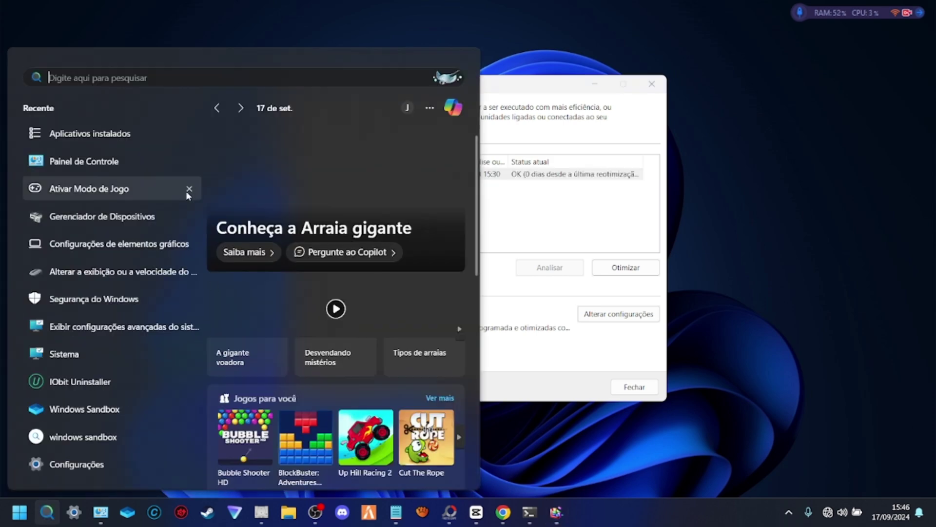
type("li")
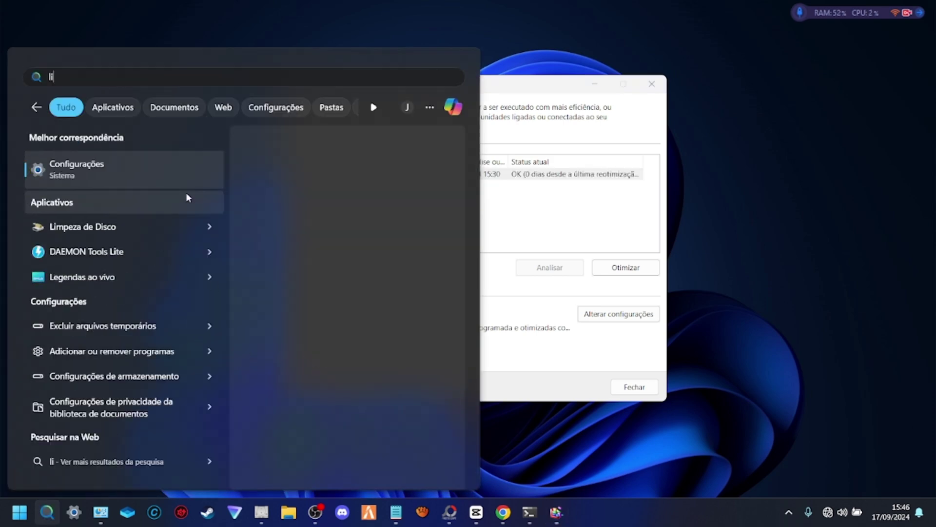
type("mp")
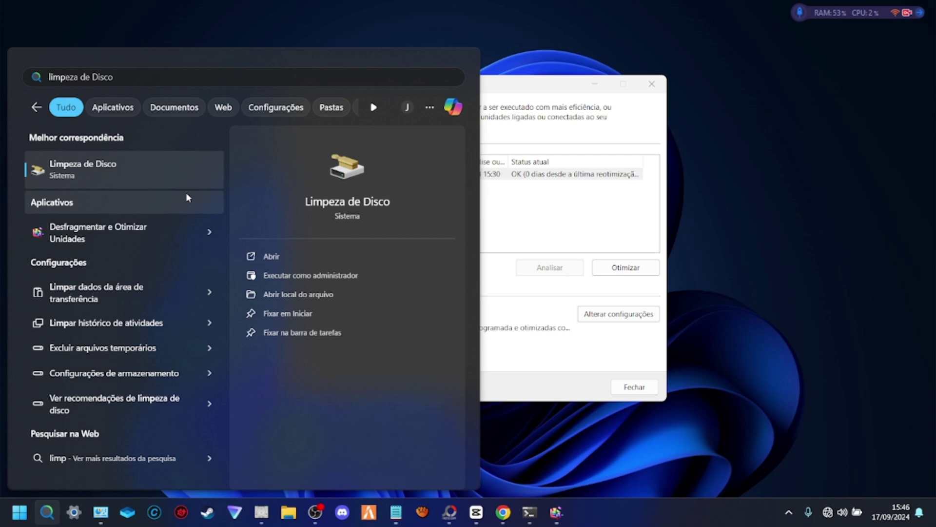
left_click(98, 176)
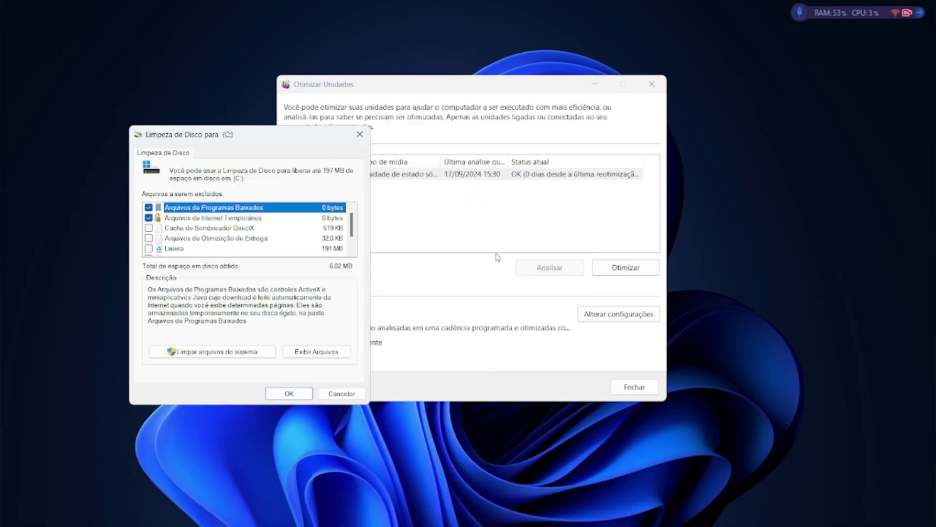
left_click(595, 84)
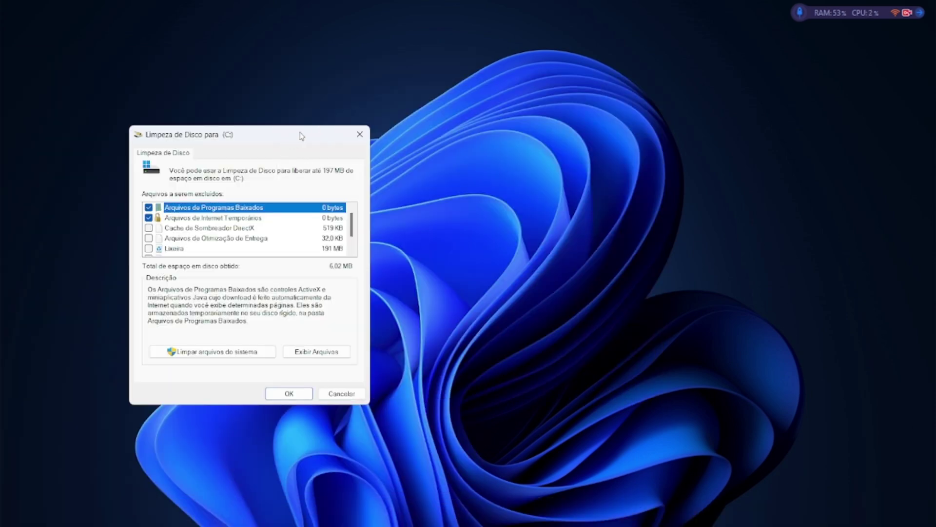
left_click_drag(302, 136, 571, 100)
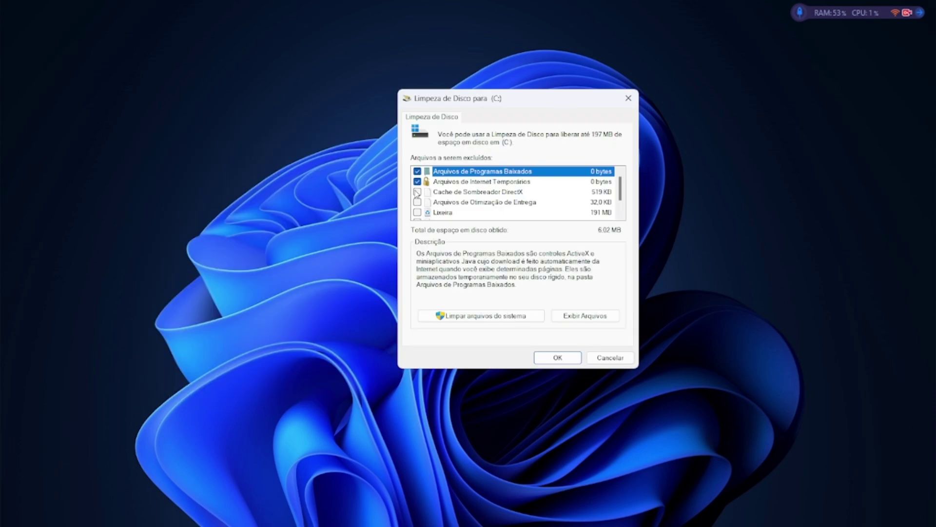
Mark Cache de Sombreador DirectX, Arquivos de Otimização de Entrega, Lixeira and Arquivos temporários for deletion
left_click(417, 192)
left_click(417, 202)
left_click(417, 212)
scroll(417, 212, "down", 1)
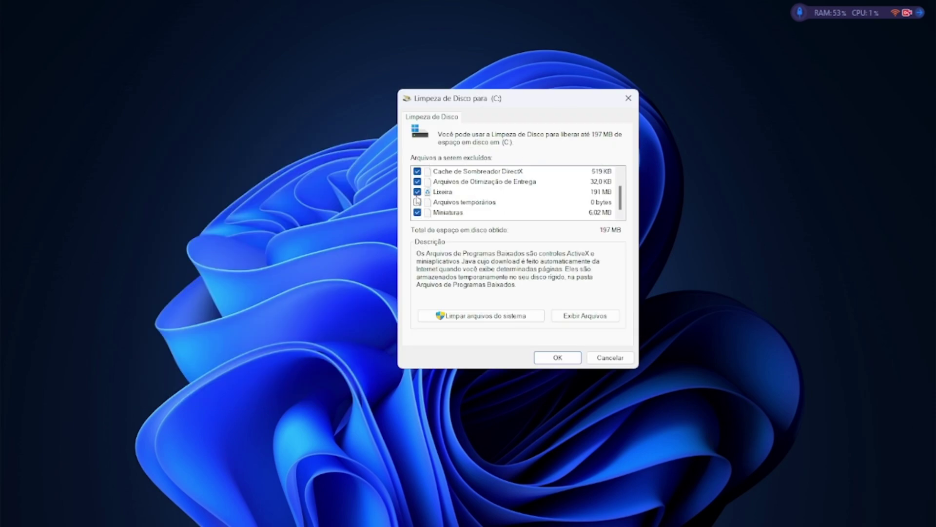
left_click(417, 193)
left_click(417, 192)
left_click(417, 202)
left_click_drag(534, 108, 486, 110)
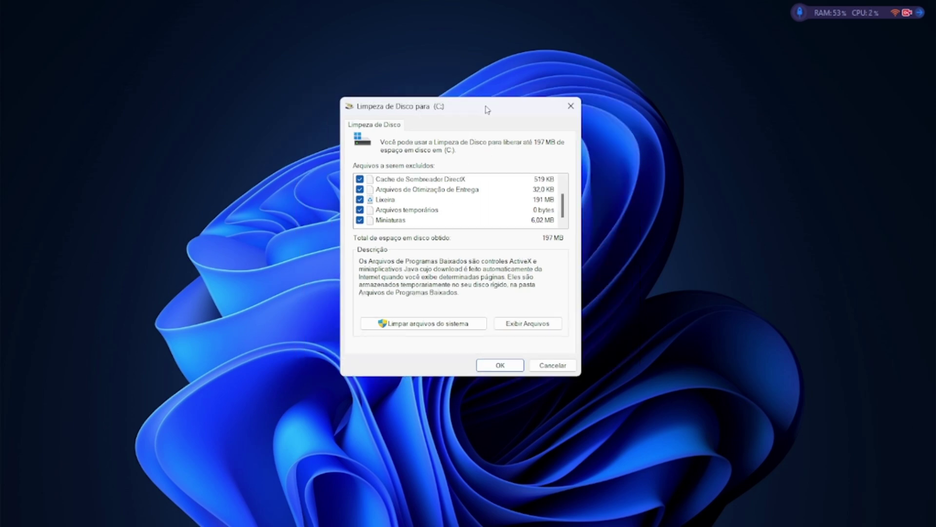
Rescan drive C: in Limpeza de Disco to include system files in the cleanup
left_click(419, 331)
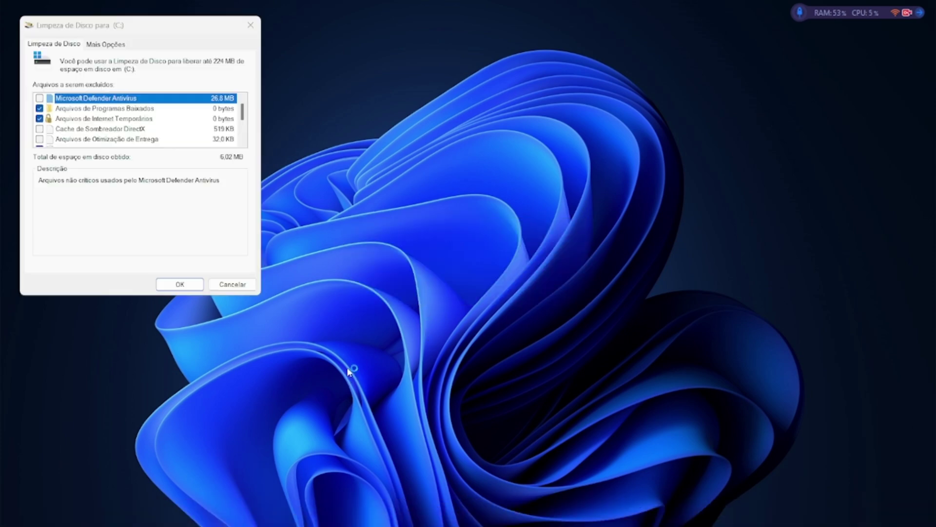
left_click_drag(169, 30, 514, 102)
Add Microsoft Defender Antivírus, Cache de Sombreador DirectX, Arquivos de Otimização de Entrega, Arquivos de Recursos de Idioma, Lixeira and Arquivos temporários, and delete the selected files
left_click(384, 171)
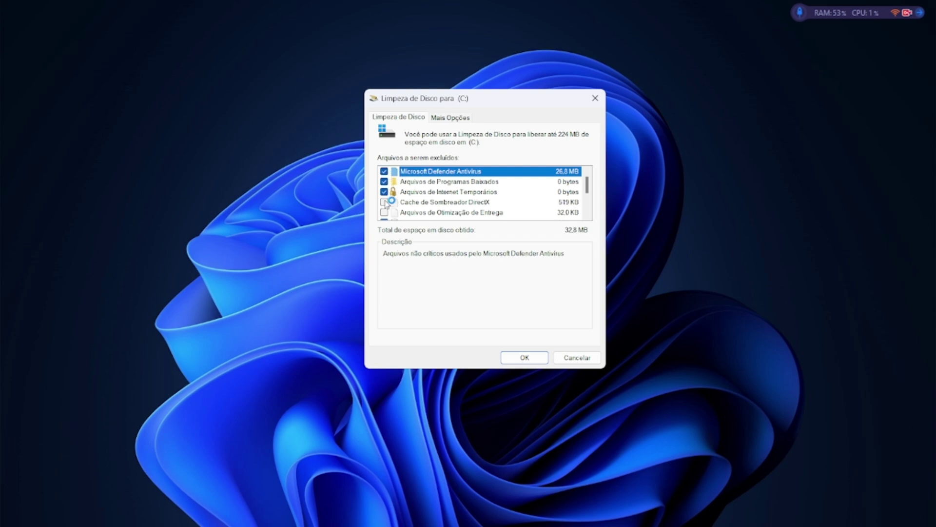
left_click(384, 202)
left_click(384, 212)
scroll(459, 193, "down", 2)
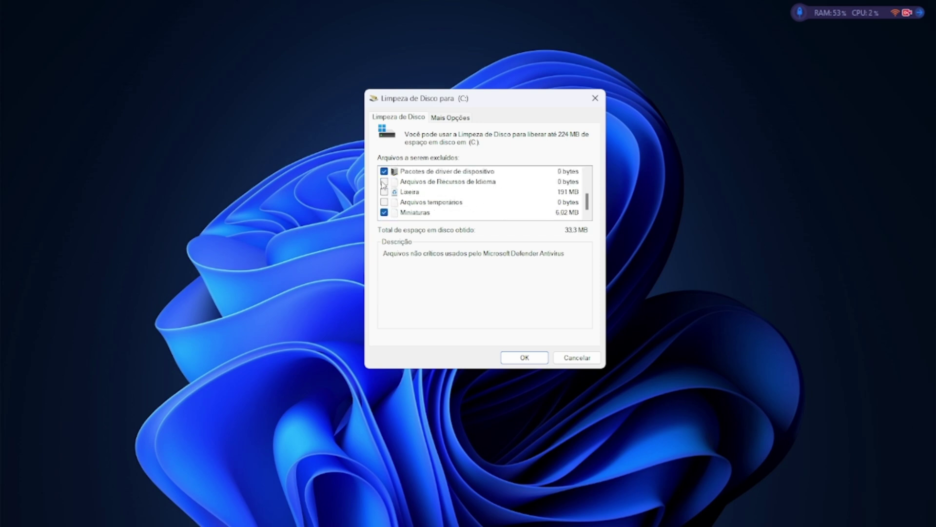
left_click(384, 182)
left_click(385, 192)
left_click(384, 202)
scroll(447, 194, "up", 3)
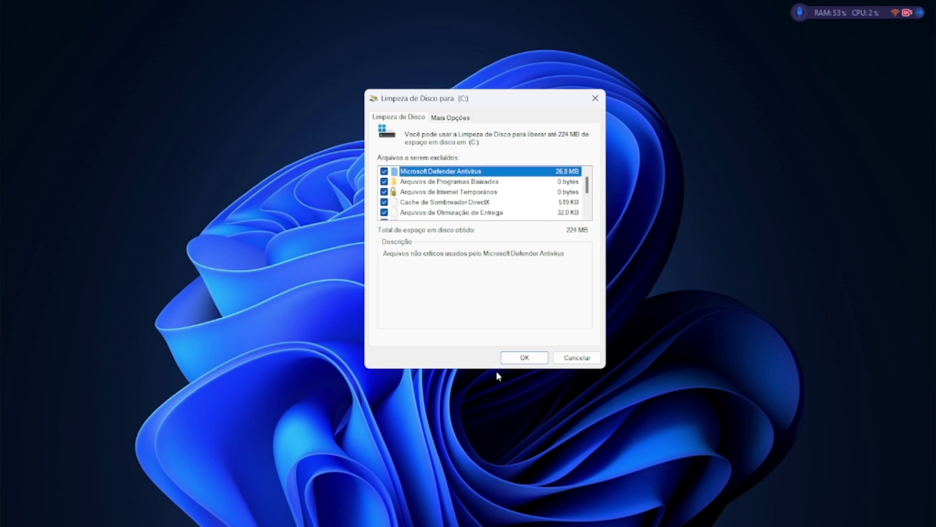
left_click(525, 358)
left_click(483, 280)
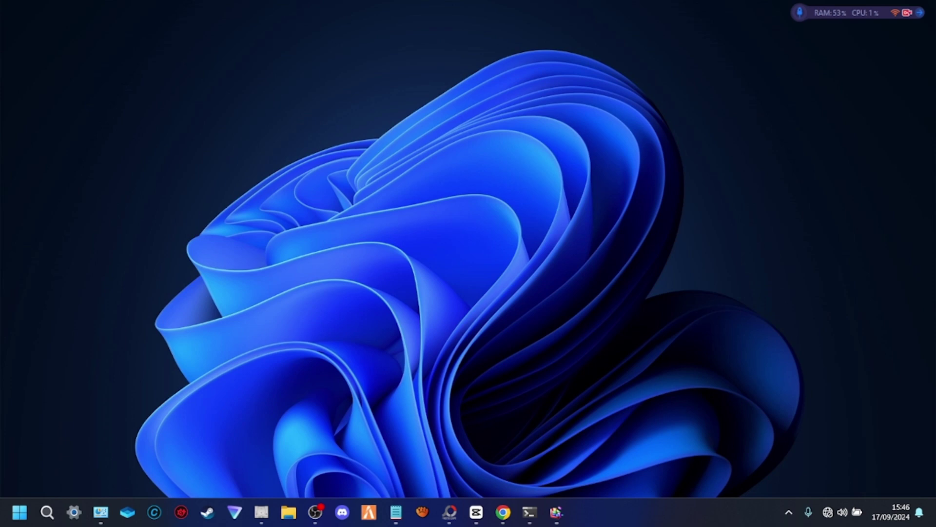
Run mrt to open the Ferramenta de Remoção de Software Mal-intencionado da Microsoft
mouse_move(395, 511)
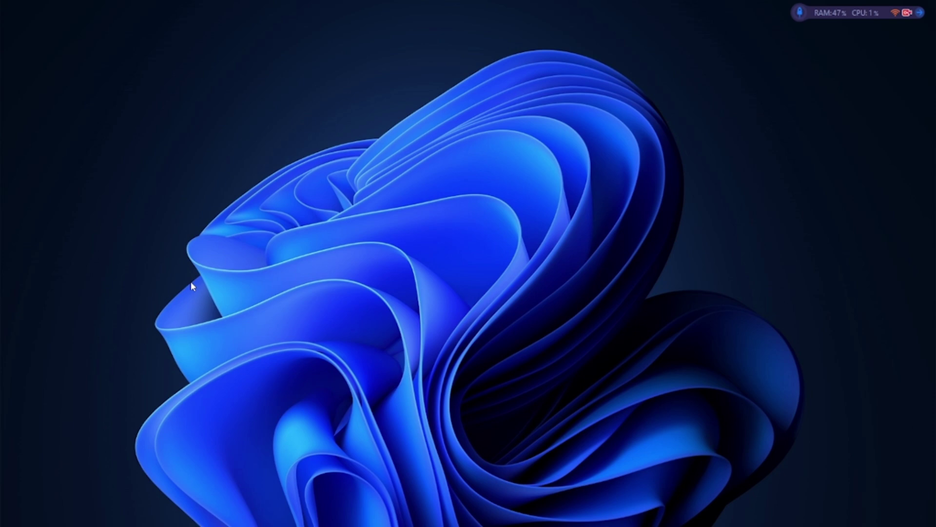
key("super+r")
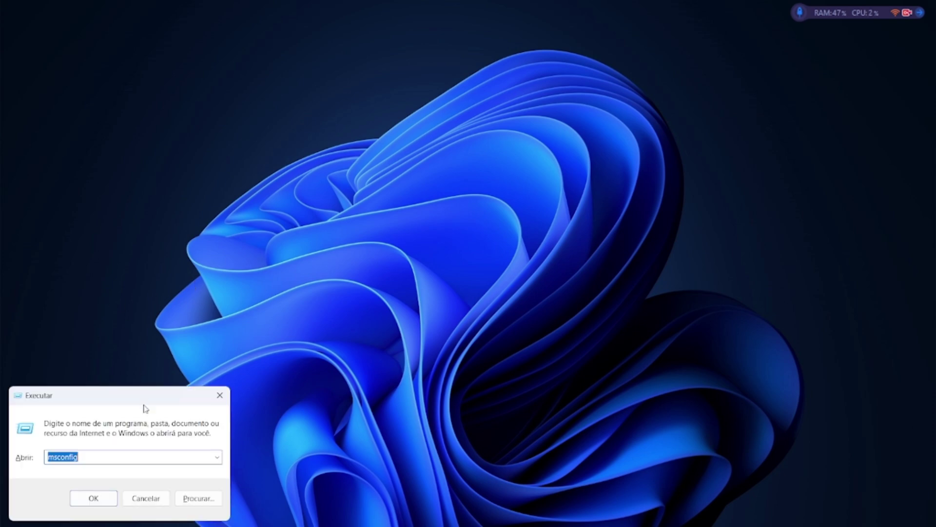
left_click_drag(145, 399, 519, 224)
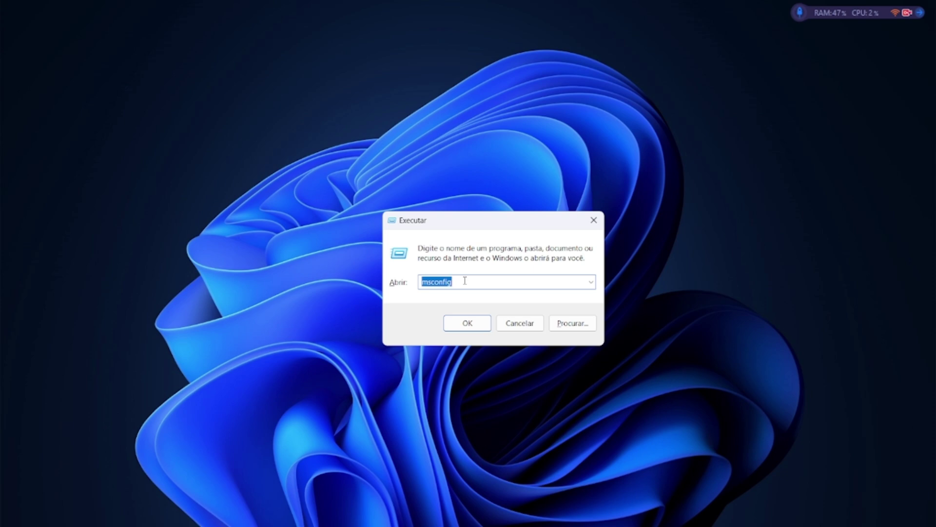
type("mrt")
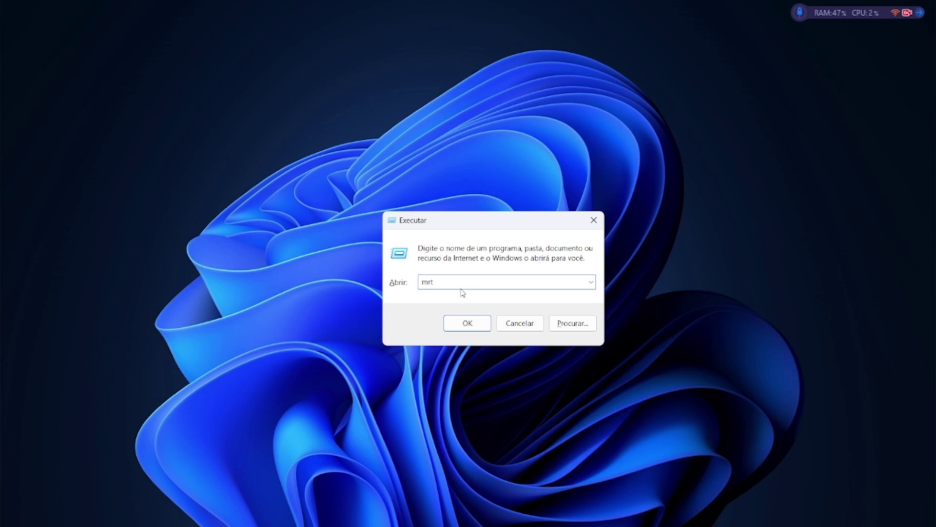
left_click(468, 323)
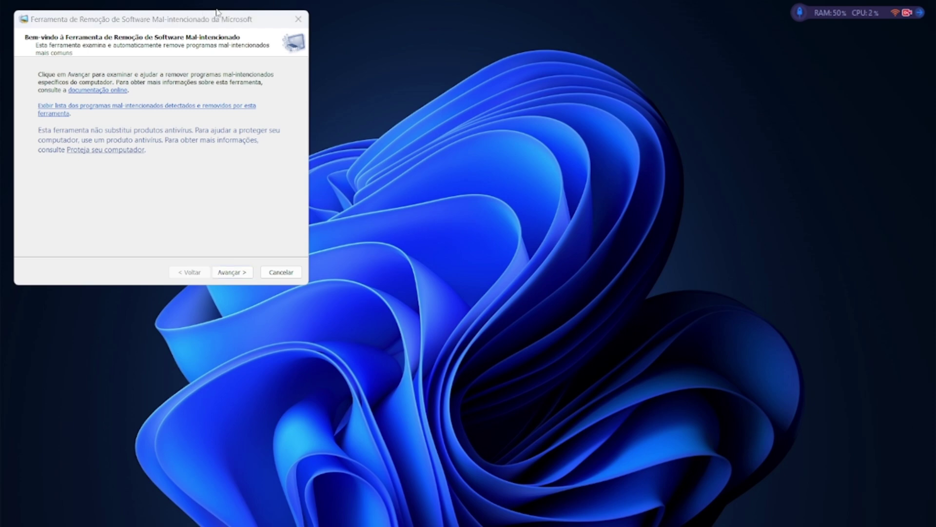
left_click_drag(215, 18, 481, 79)
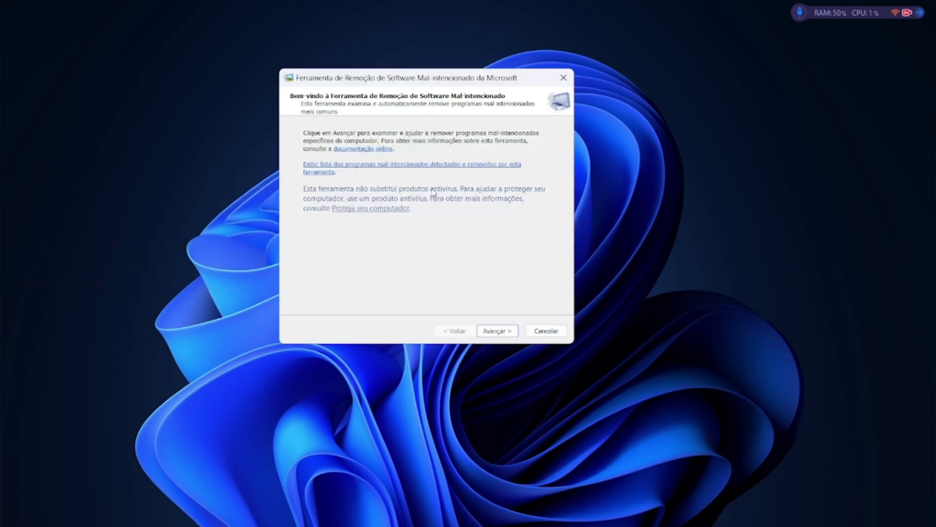
Proceed to the scan type selection and choose Exame geral
left_click(505, 332)
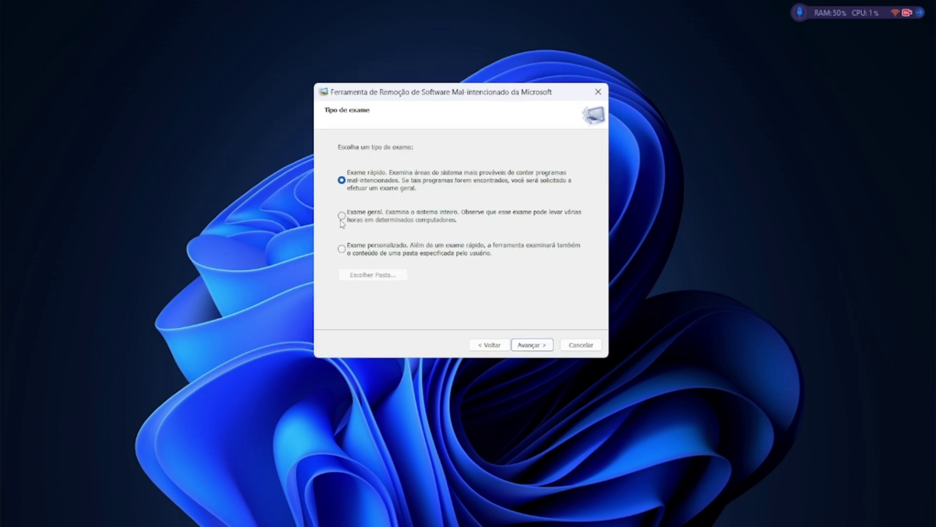
left_click(342, 216)
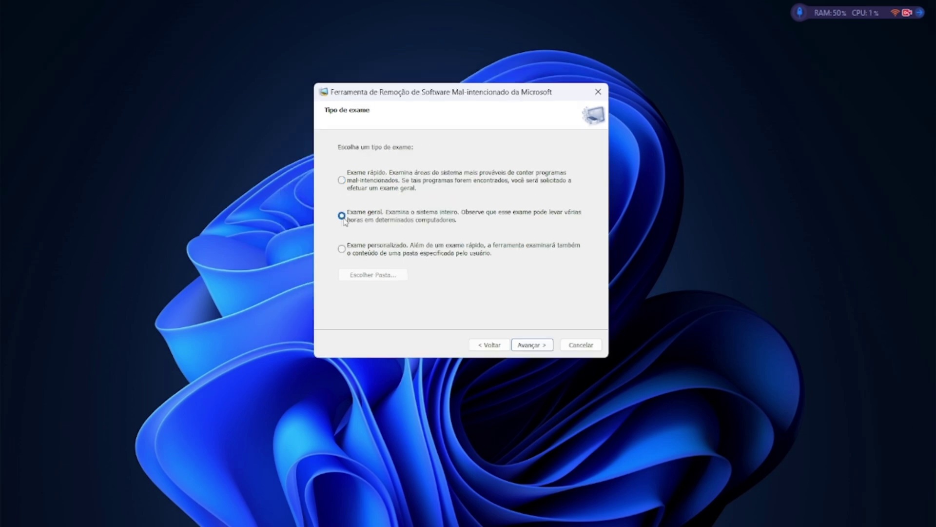